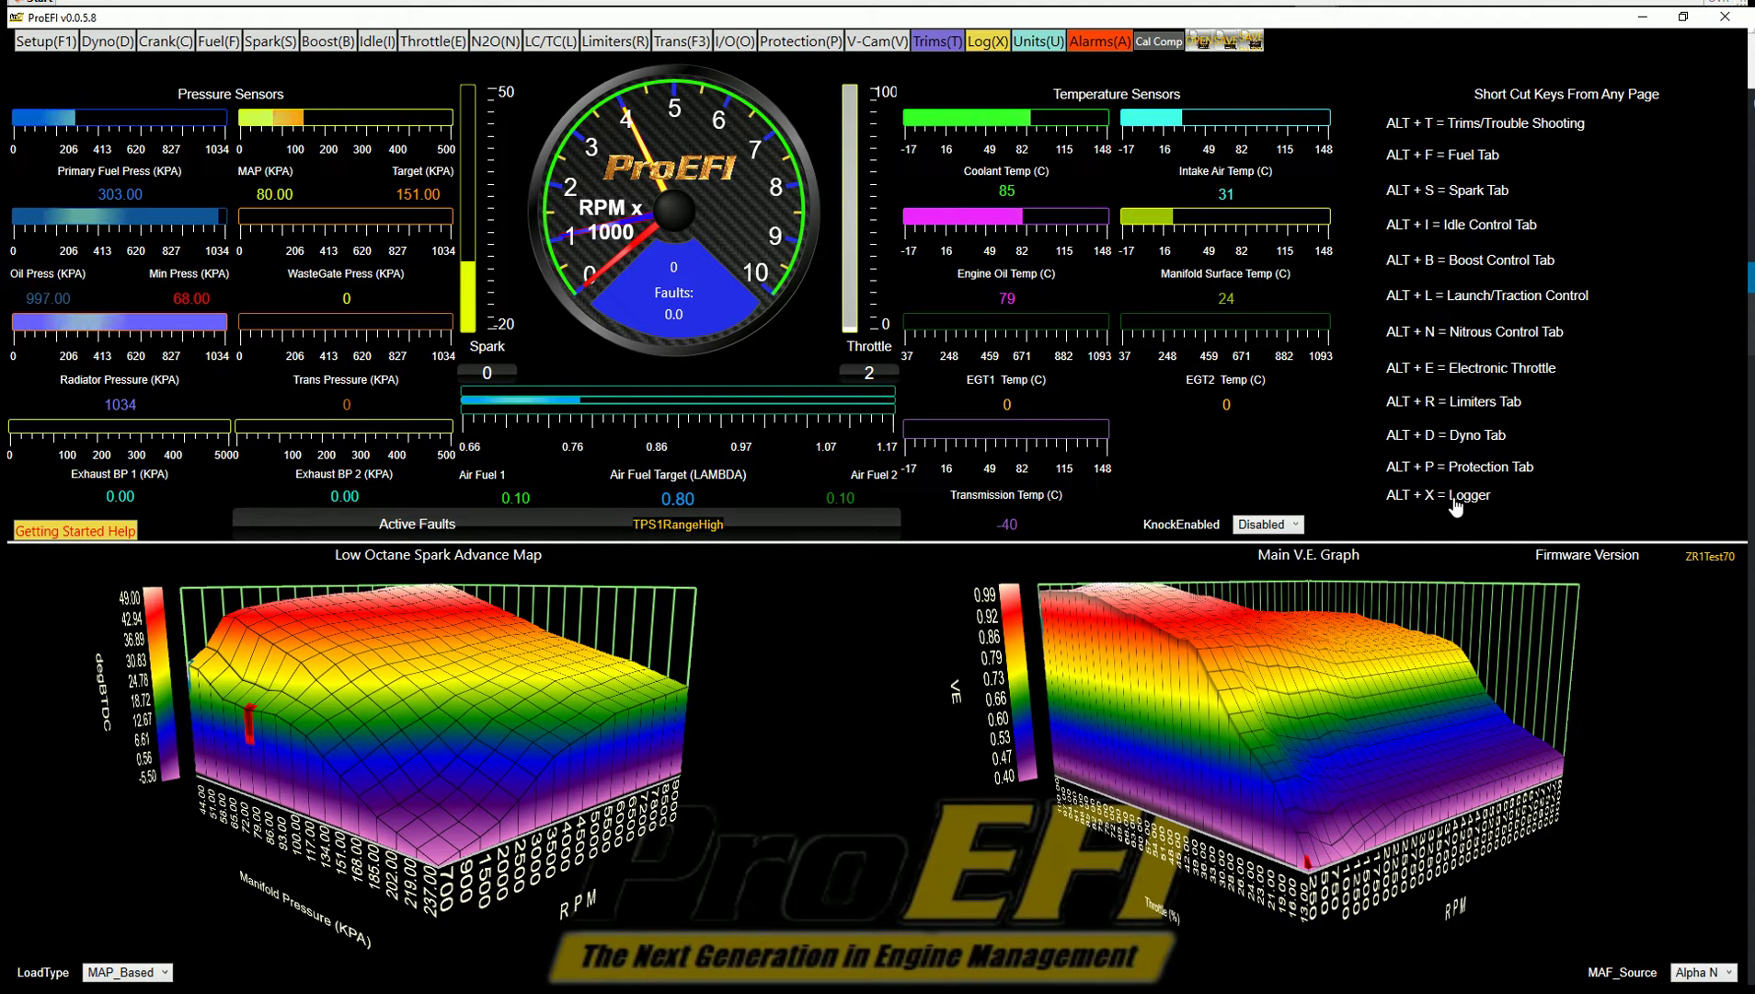
Open the Plotter with Alt+X, maximize then restore it, and briefly visit the V-Cam tuning page.
key(alt+x)
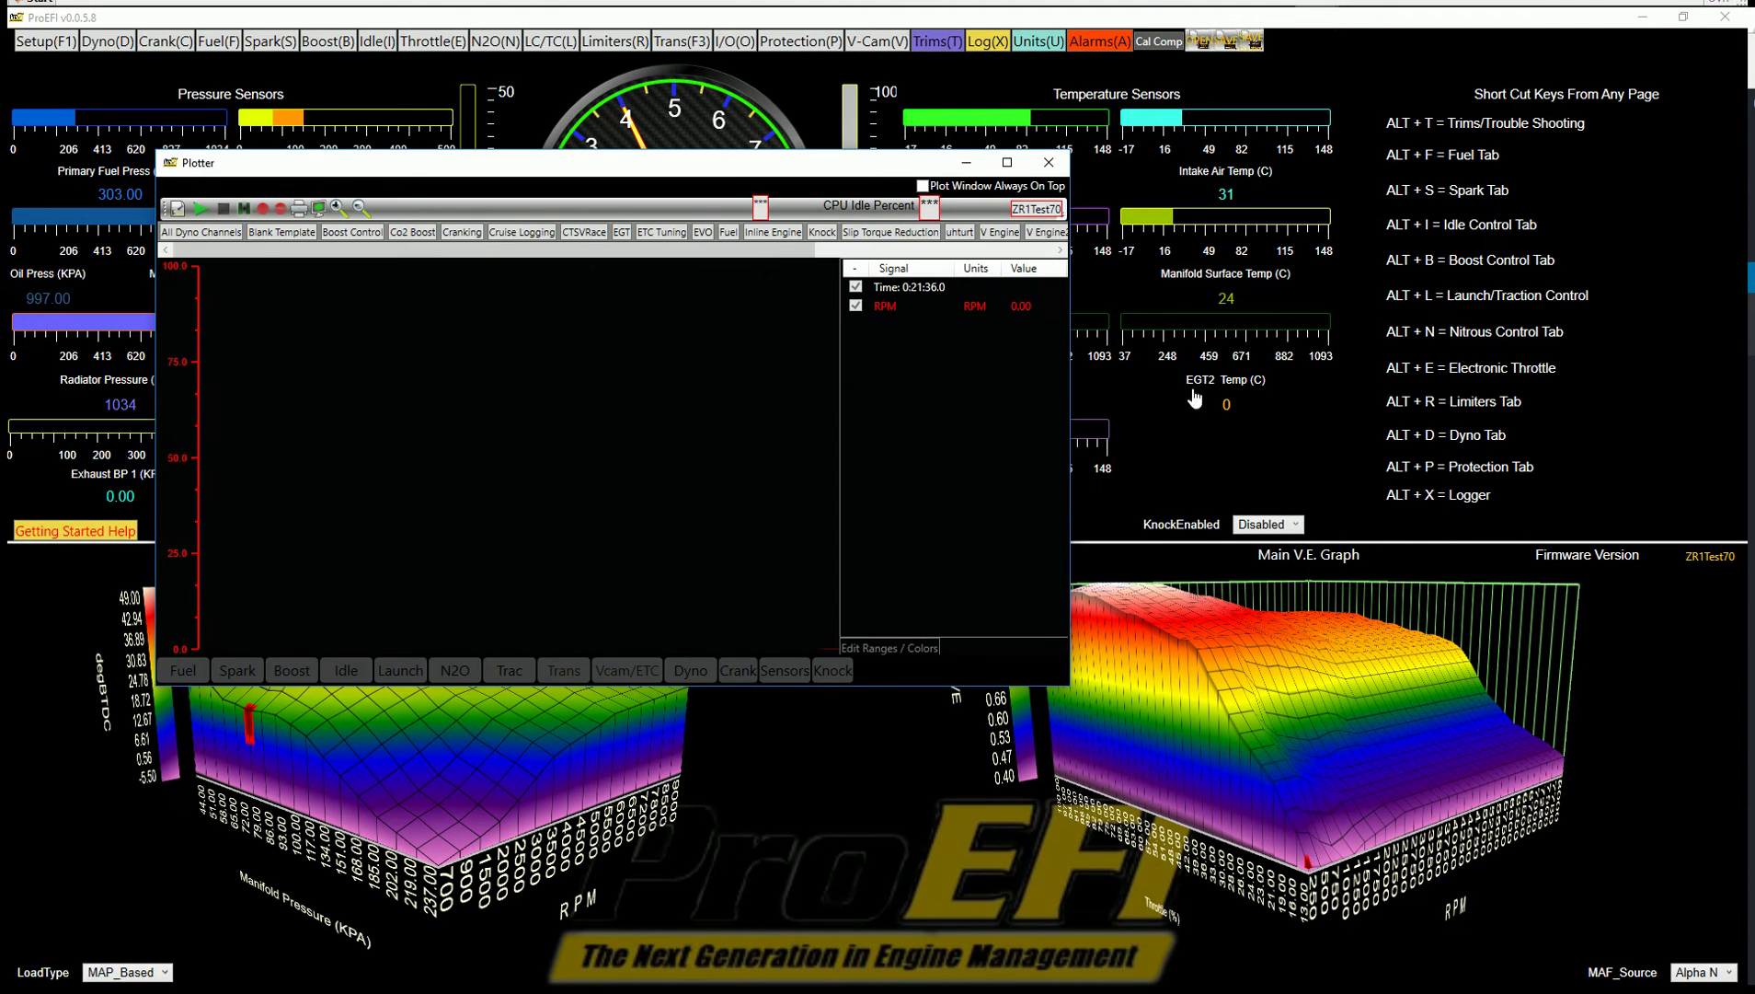
click(1007, 162)
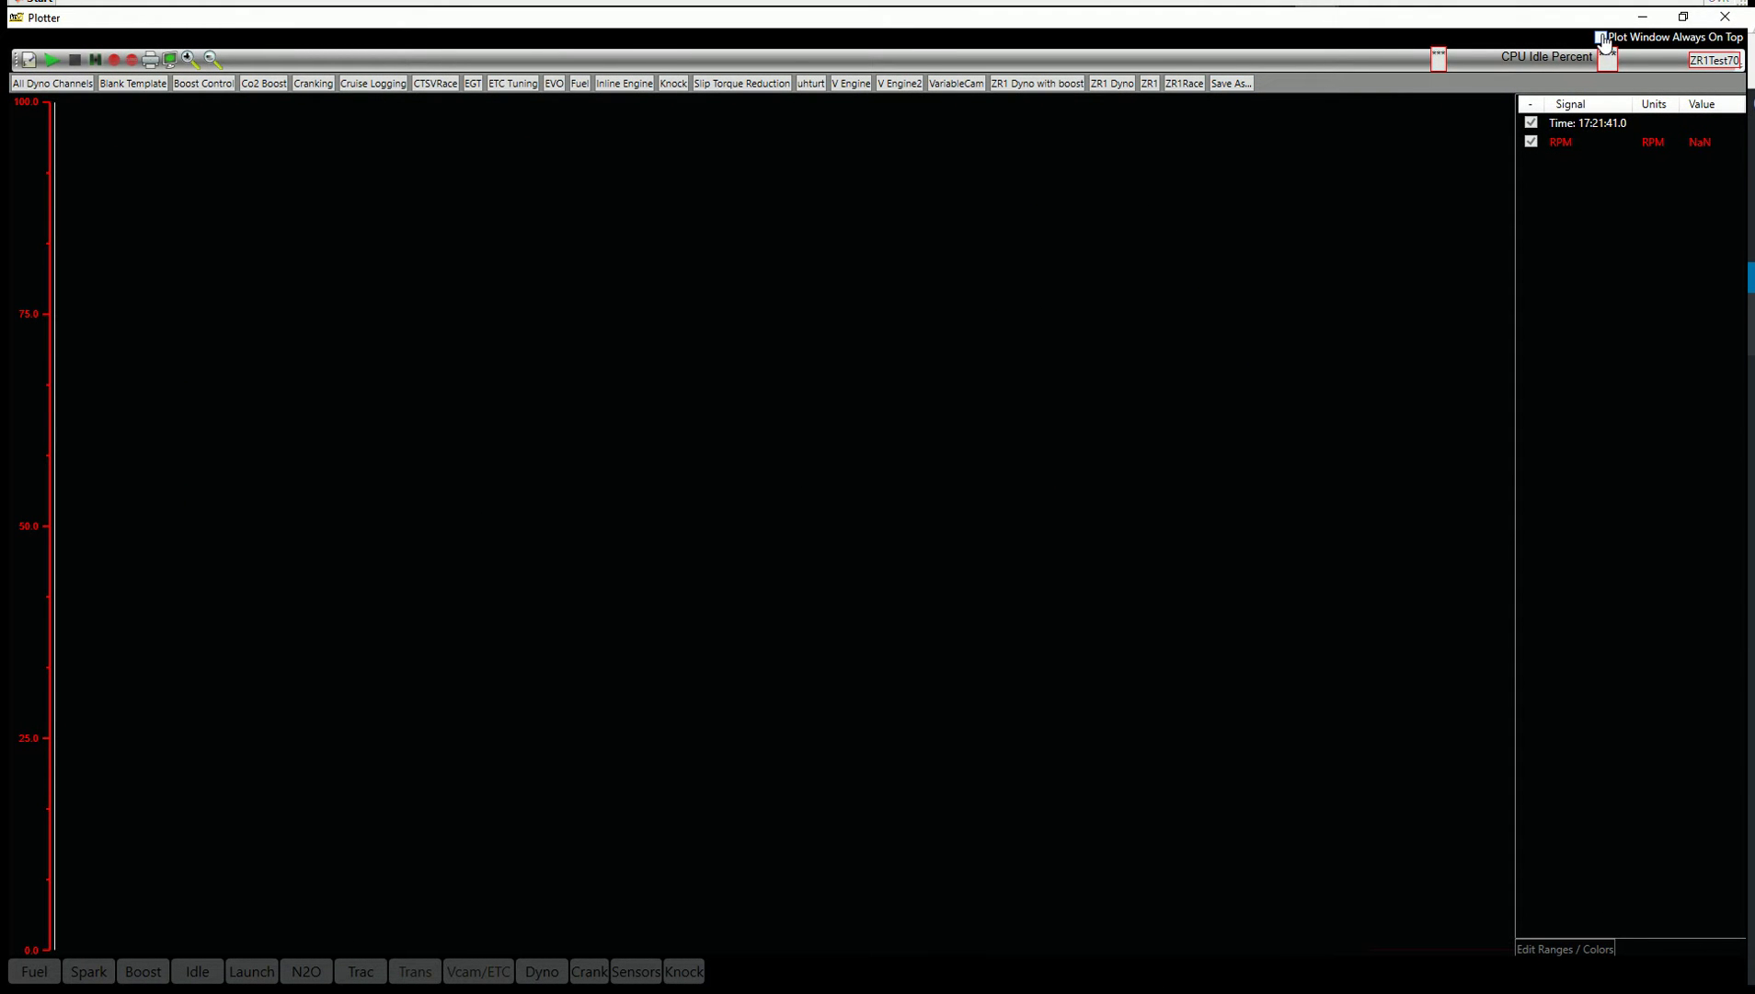
click(1684, 16)
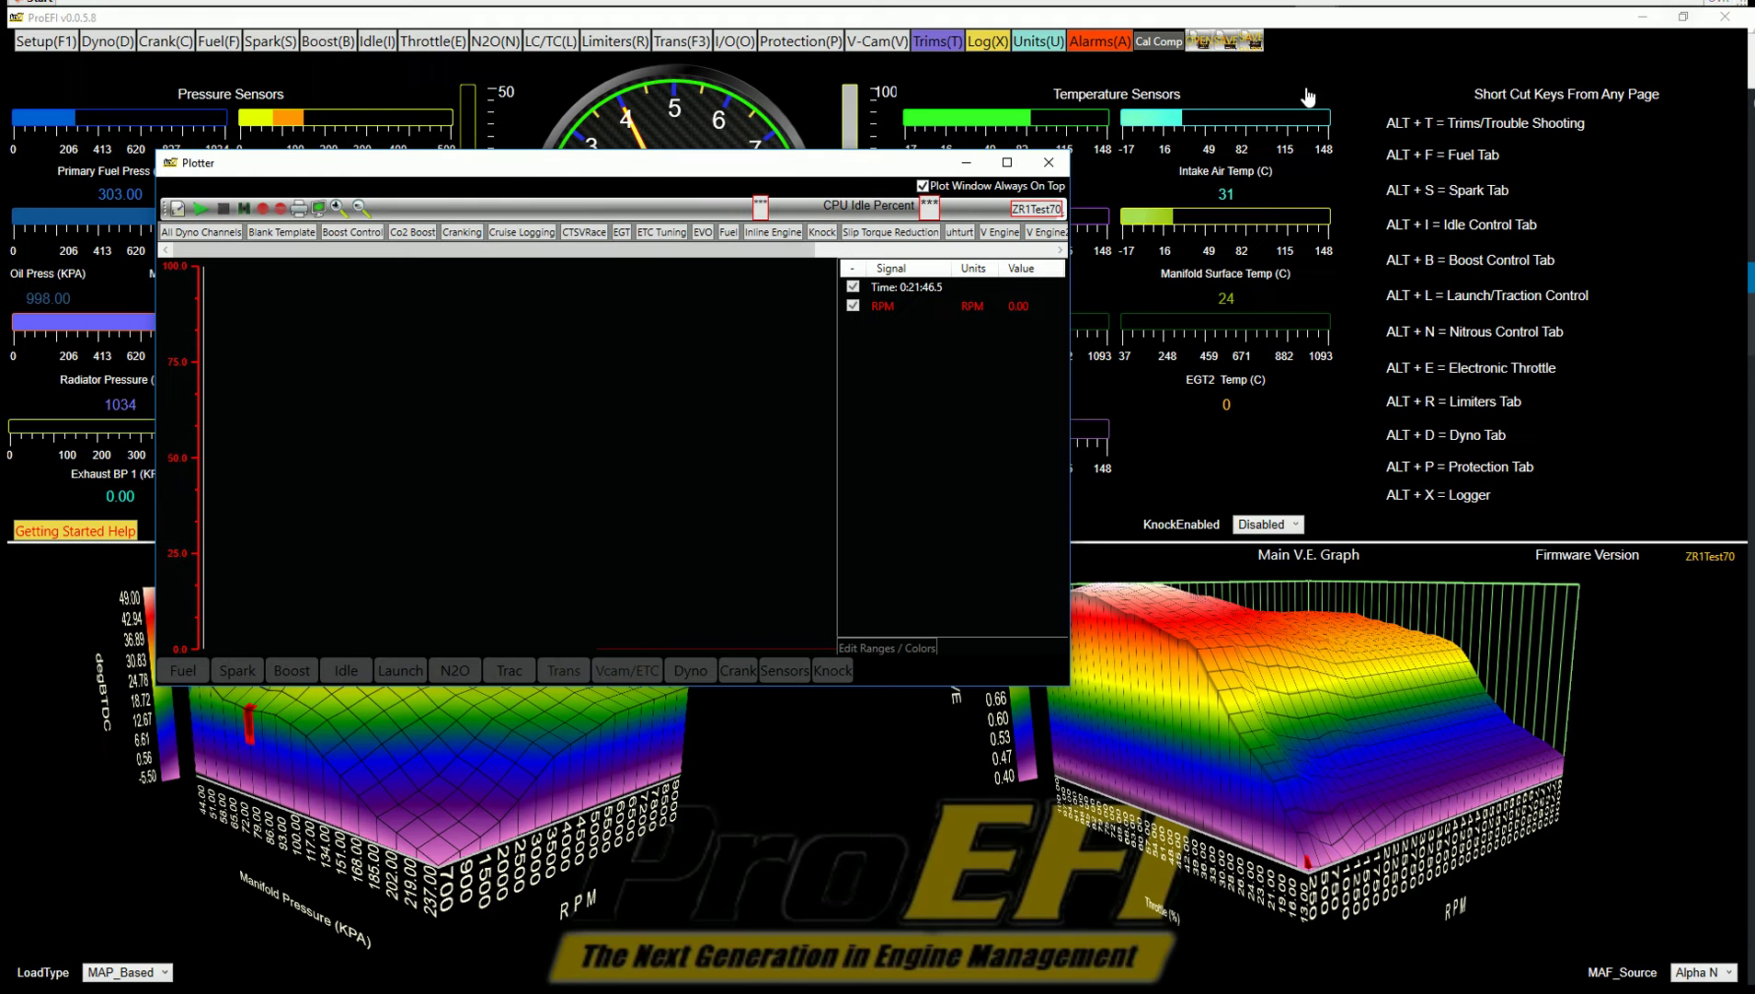
click(877, 41)
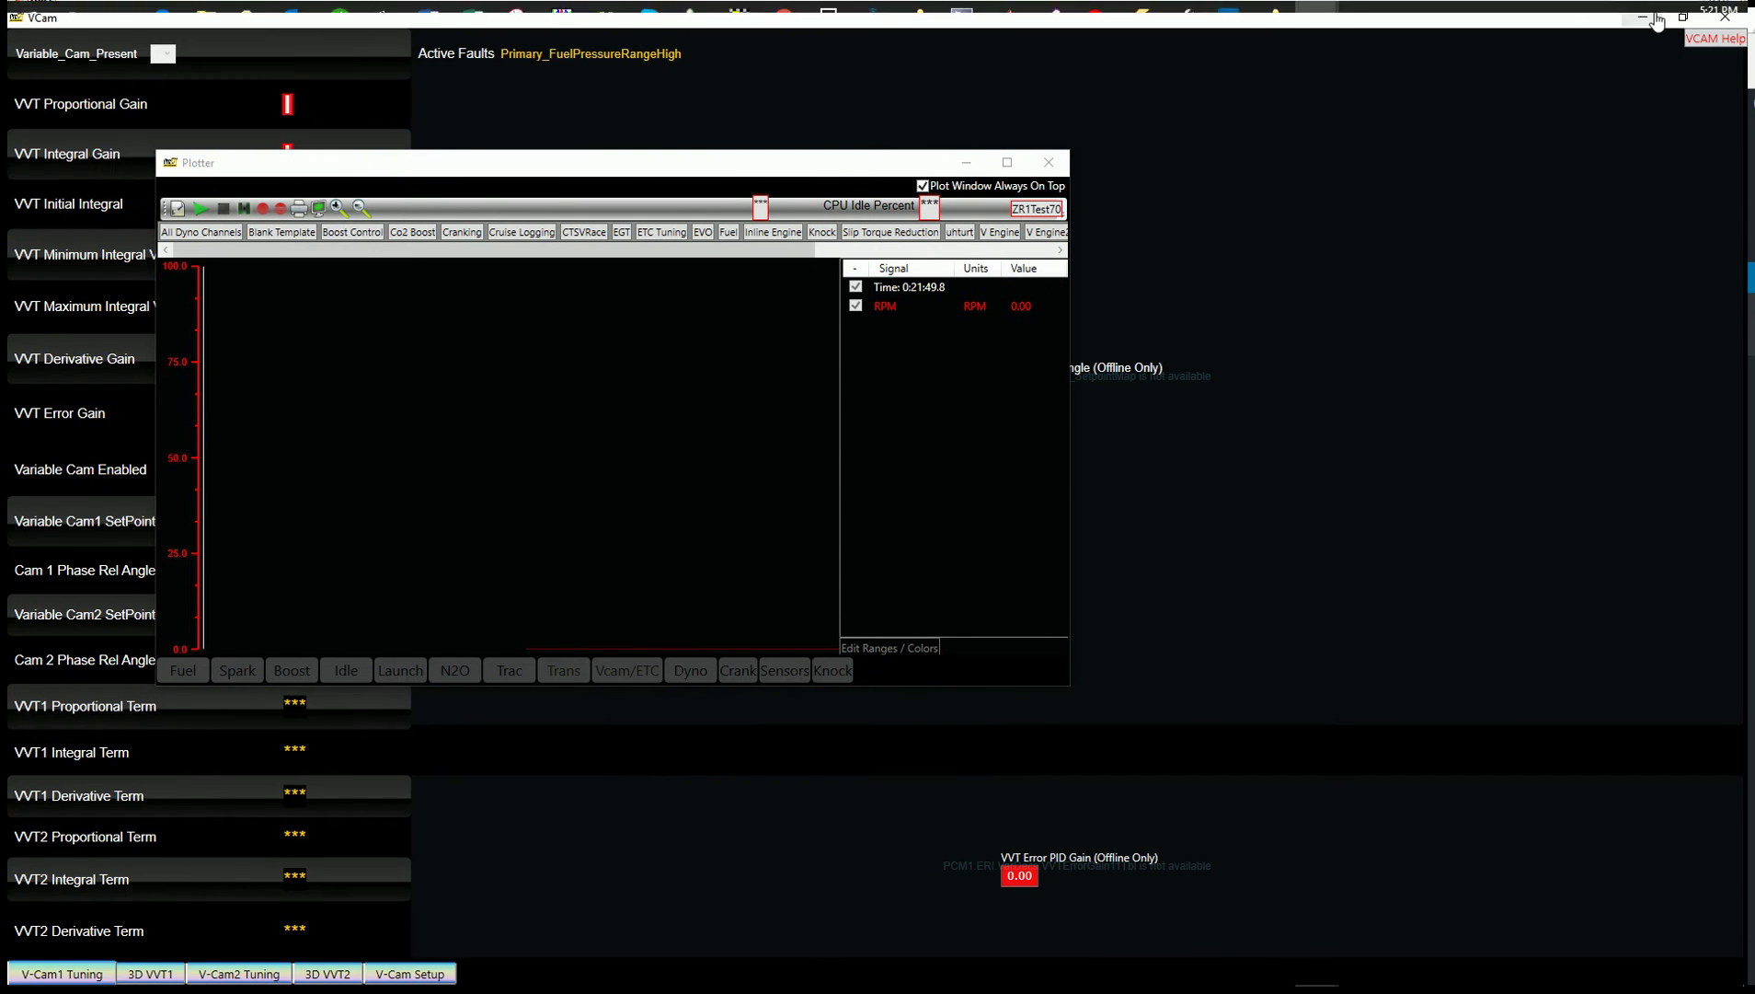
click(1725, 16)
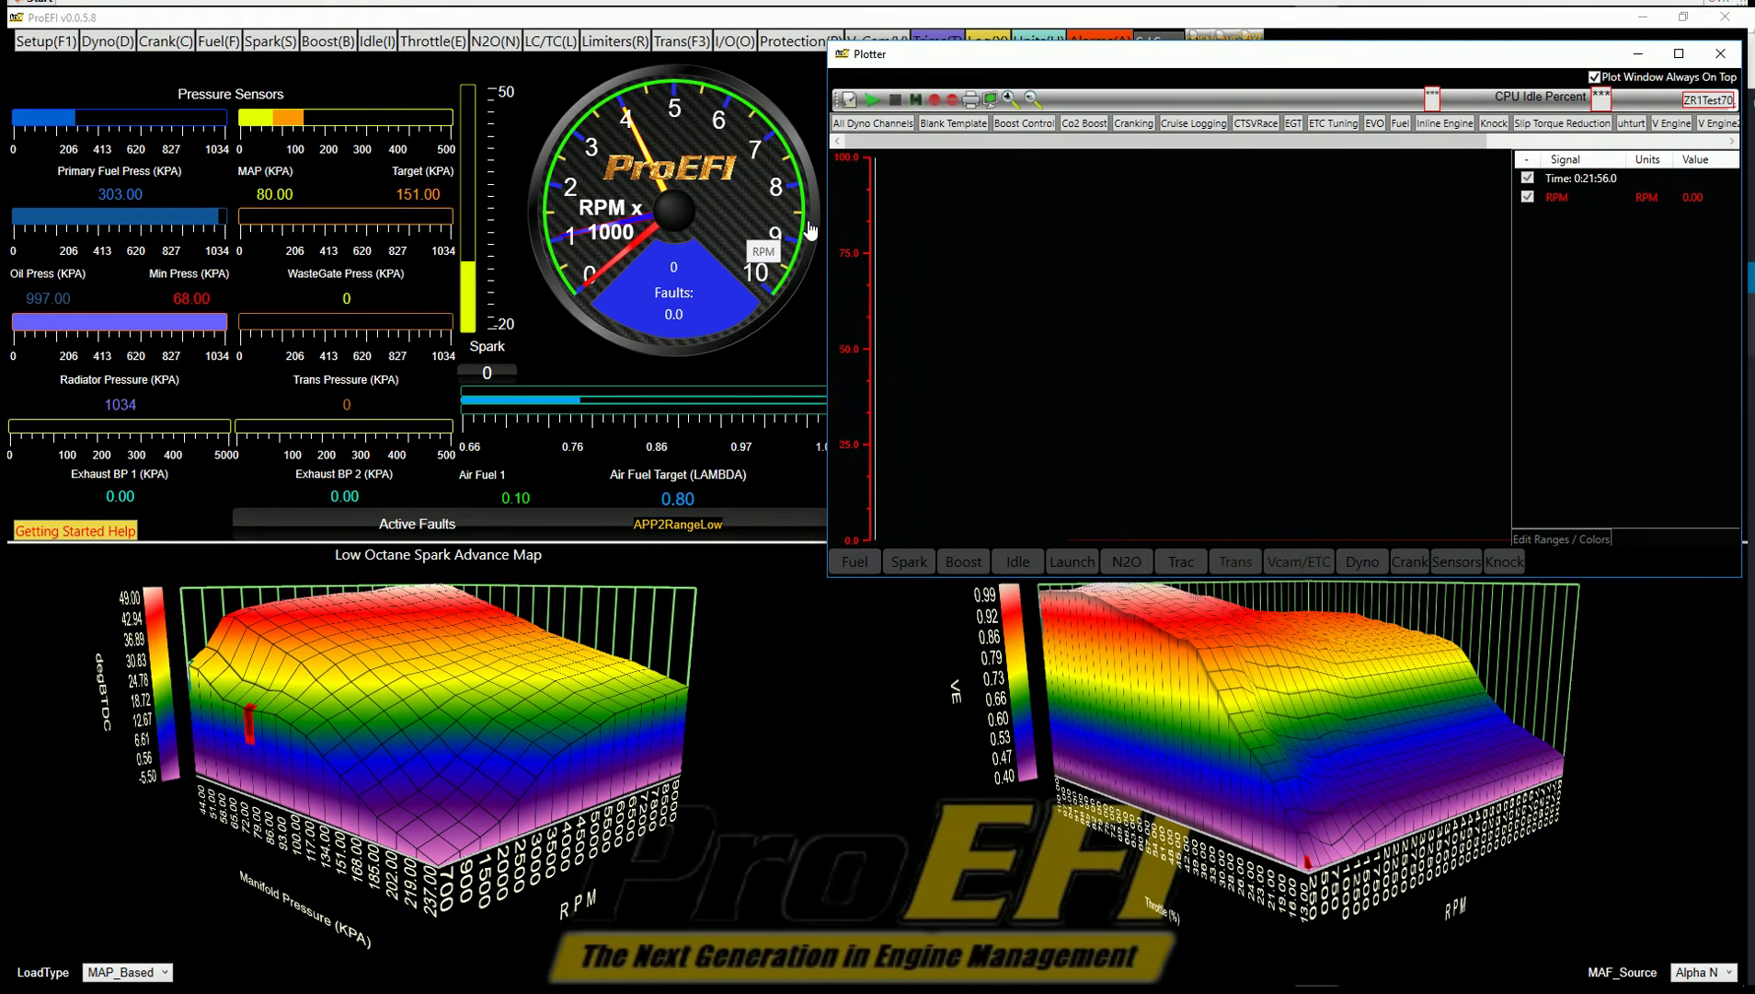
Move the Plotter to the centre, uncheck 'Plot Window Always On Top', and maximize it.
drag(1231, 62, 1026, 147)
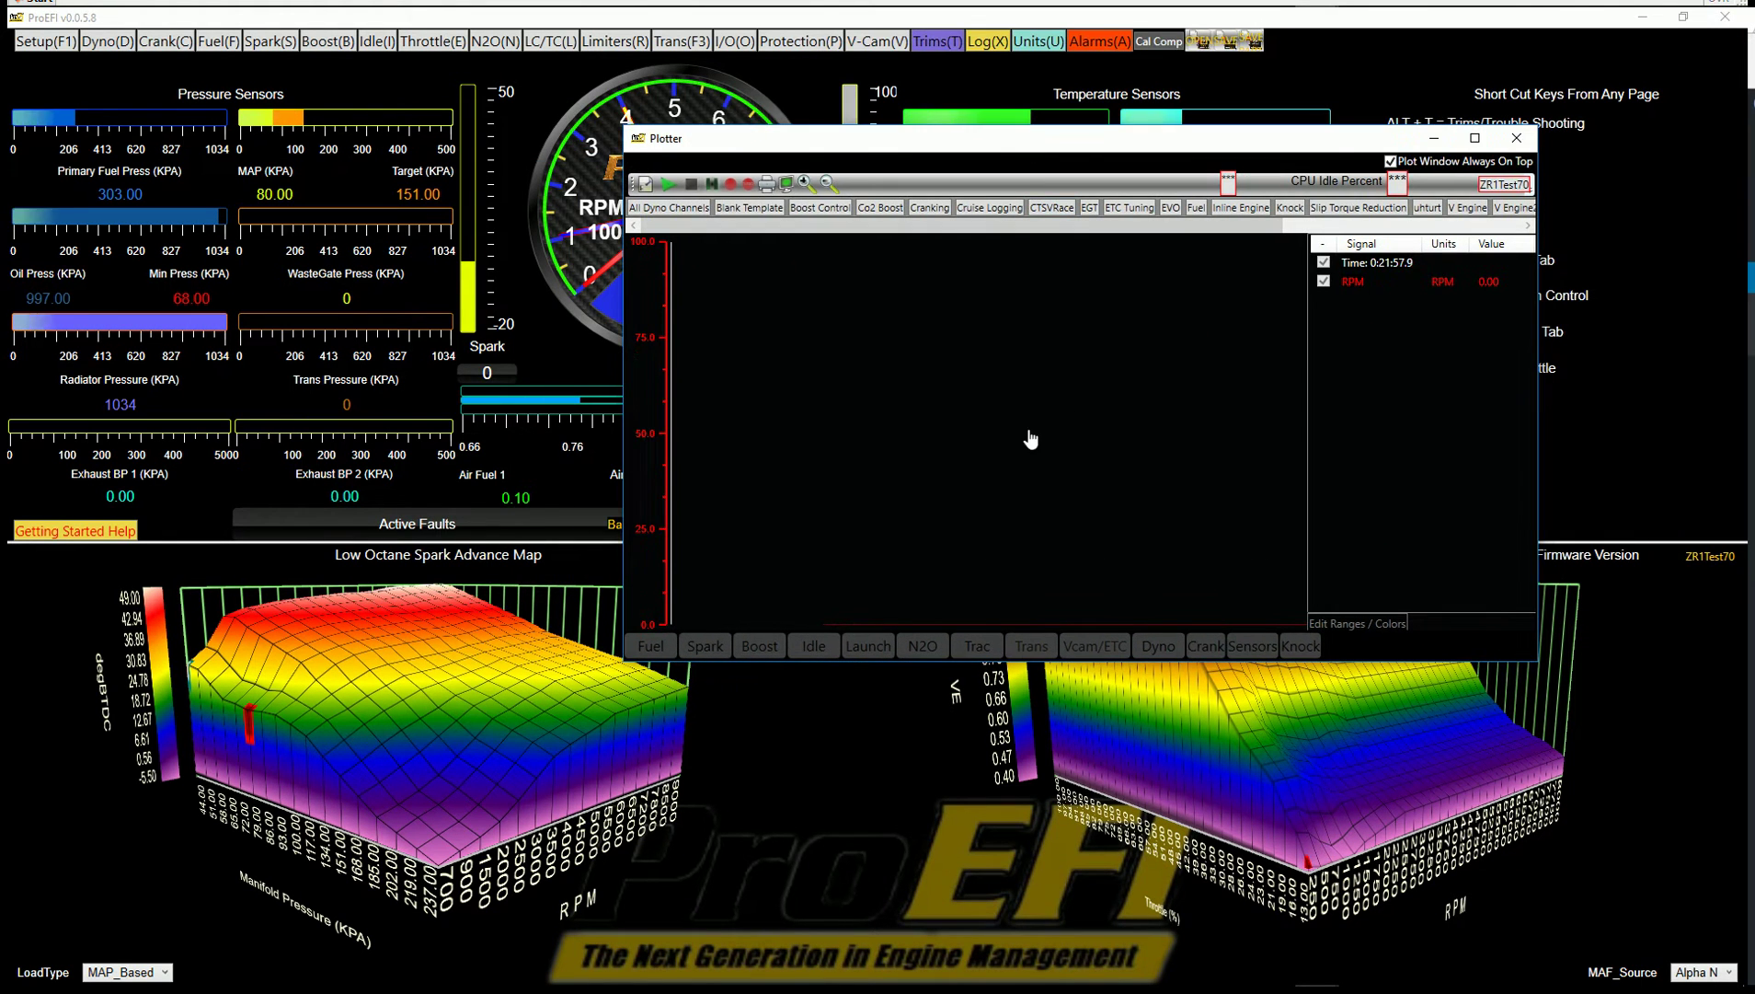
click(1391, 162)
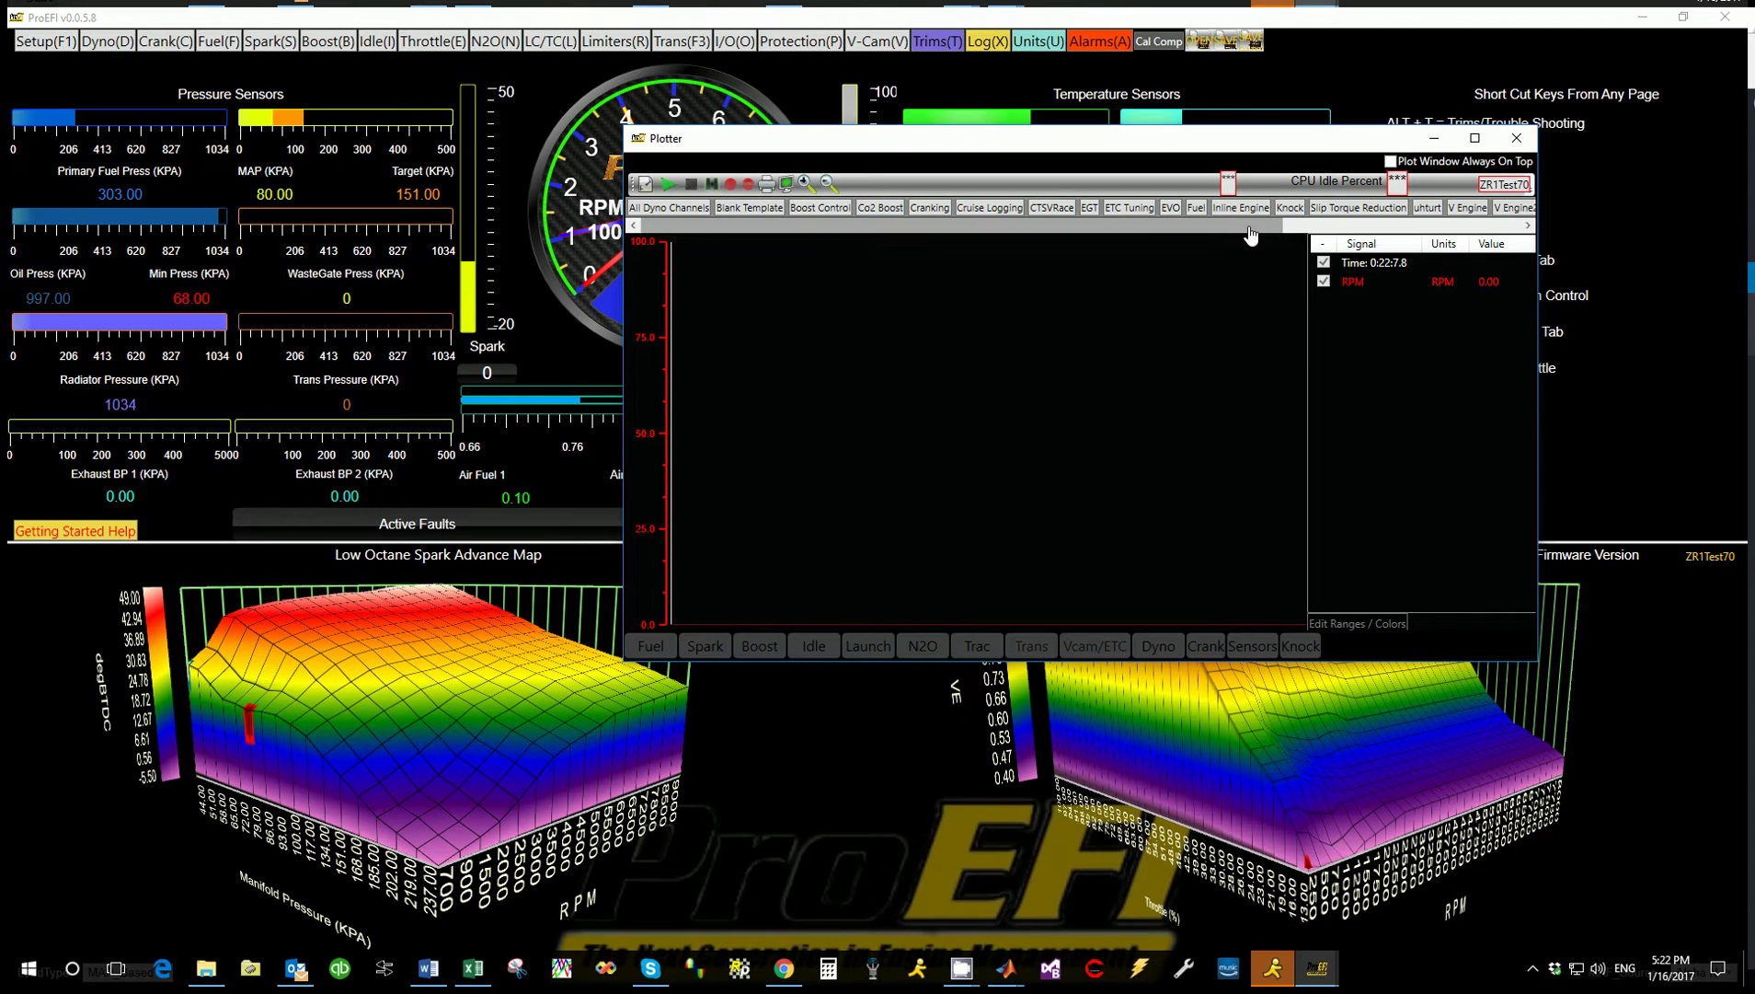
click(1475, 138)
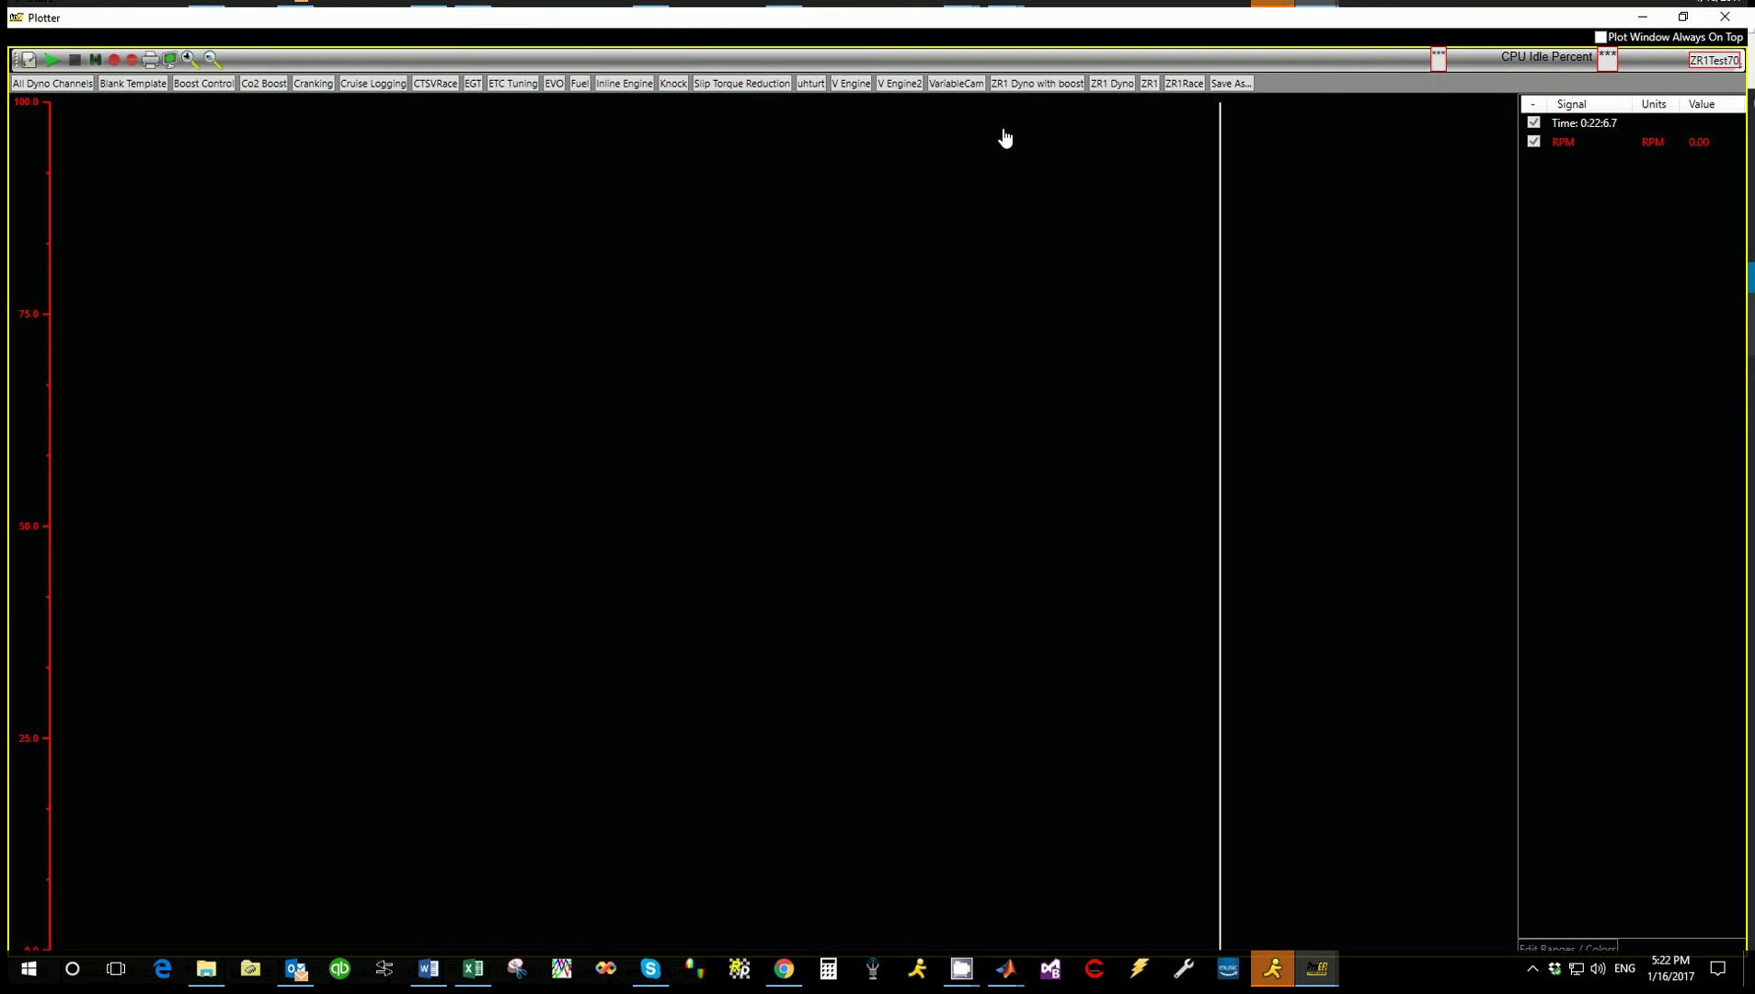
Load the V Engine template, move the time marker, and show the TPS axis scale (-20 to 20).
click(1050, 311)
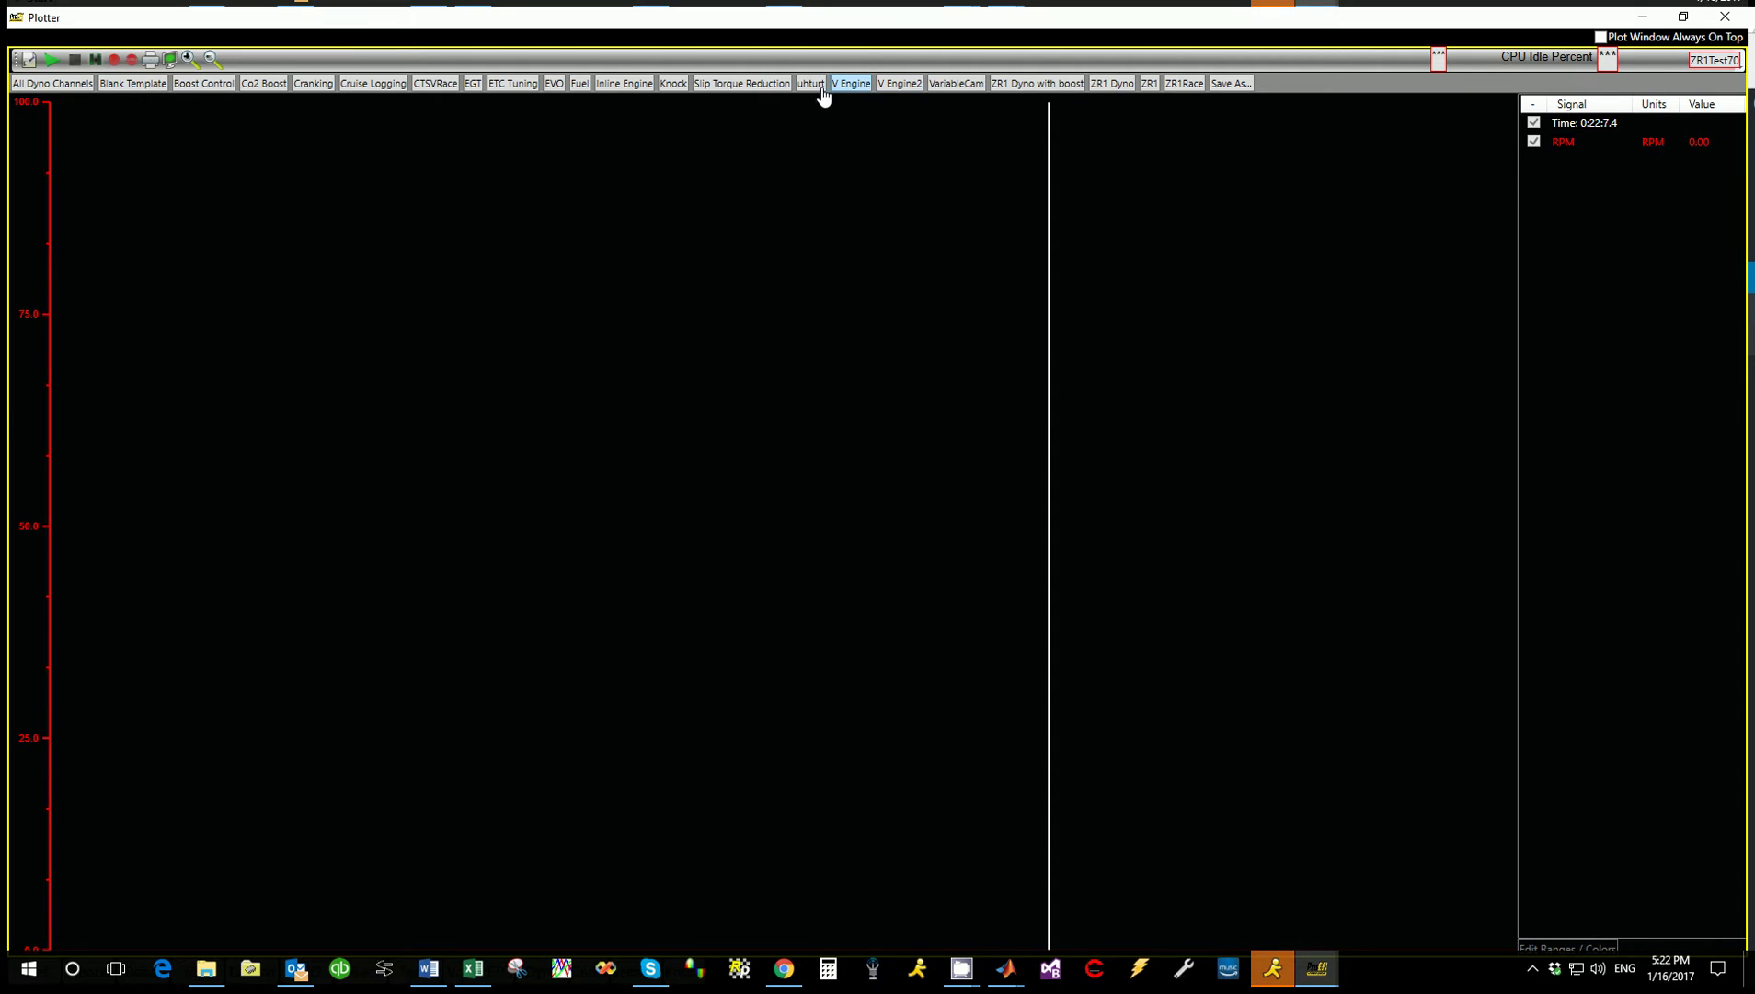
click(851, 86)
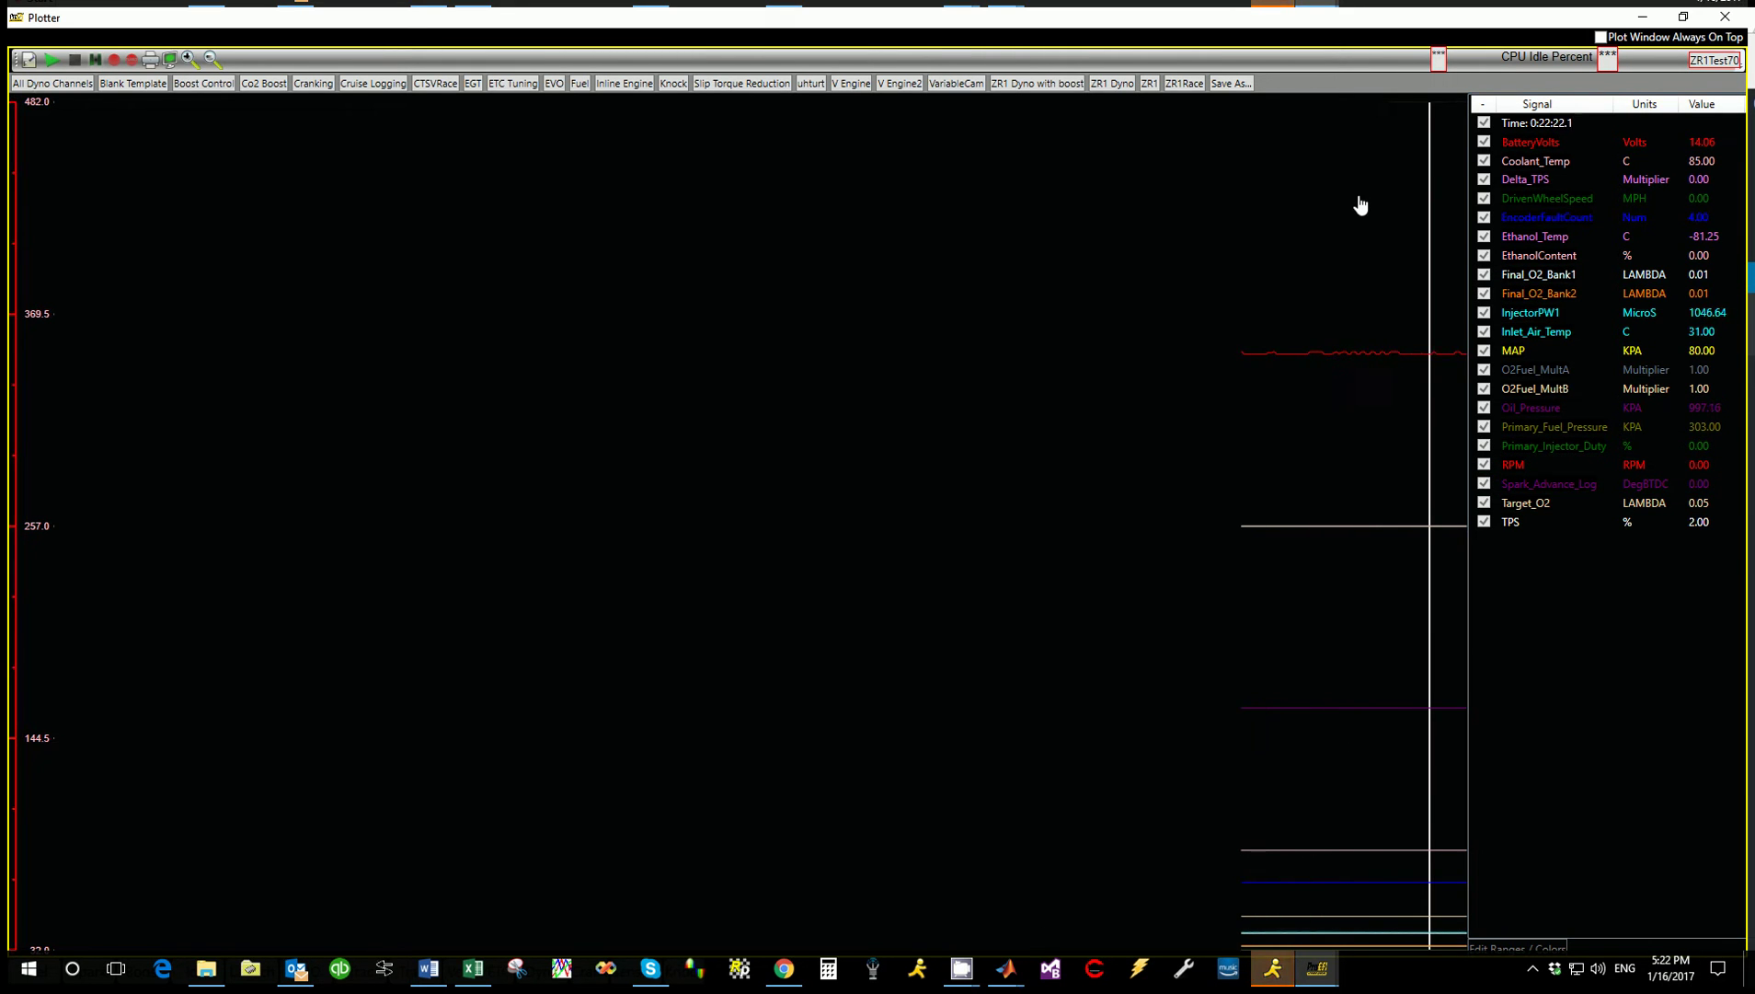
click(1537, 255)
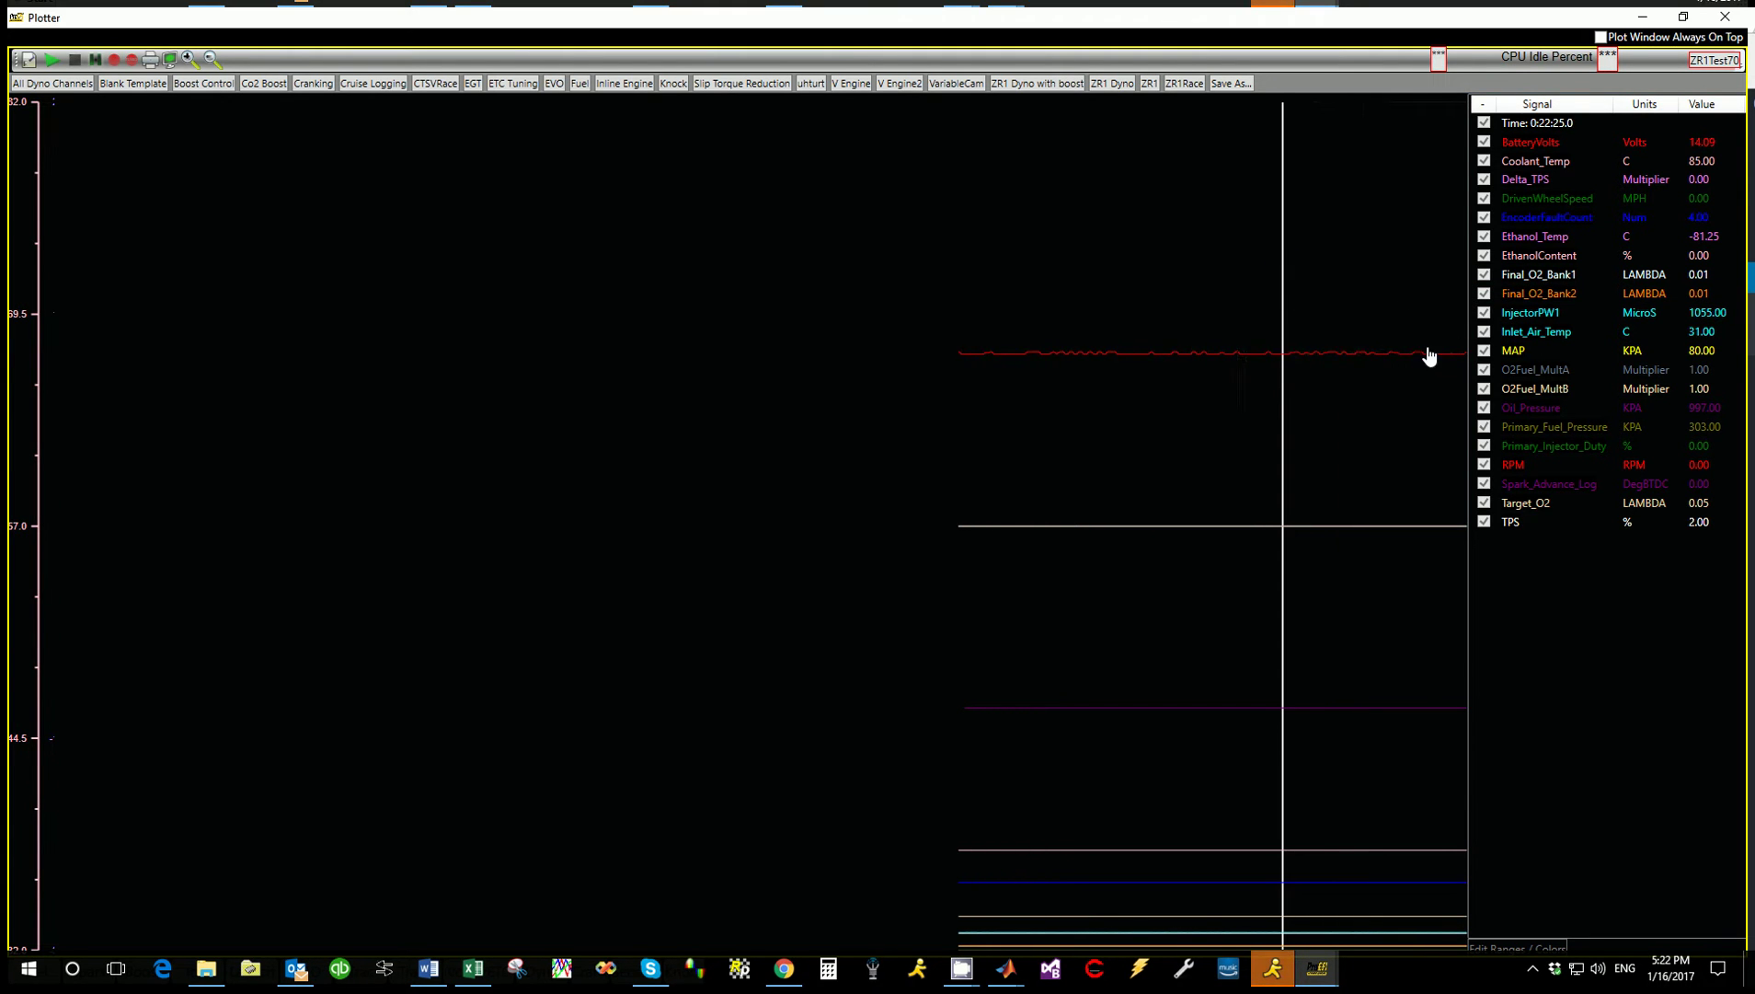
click(1543, 522)
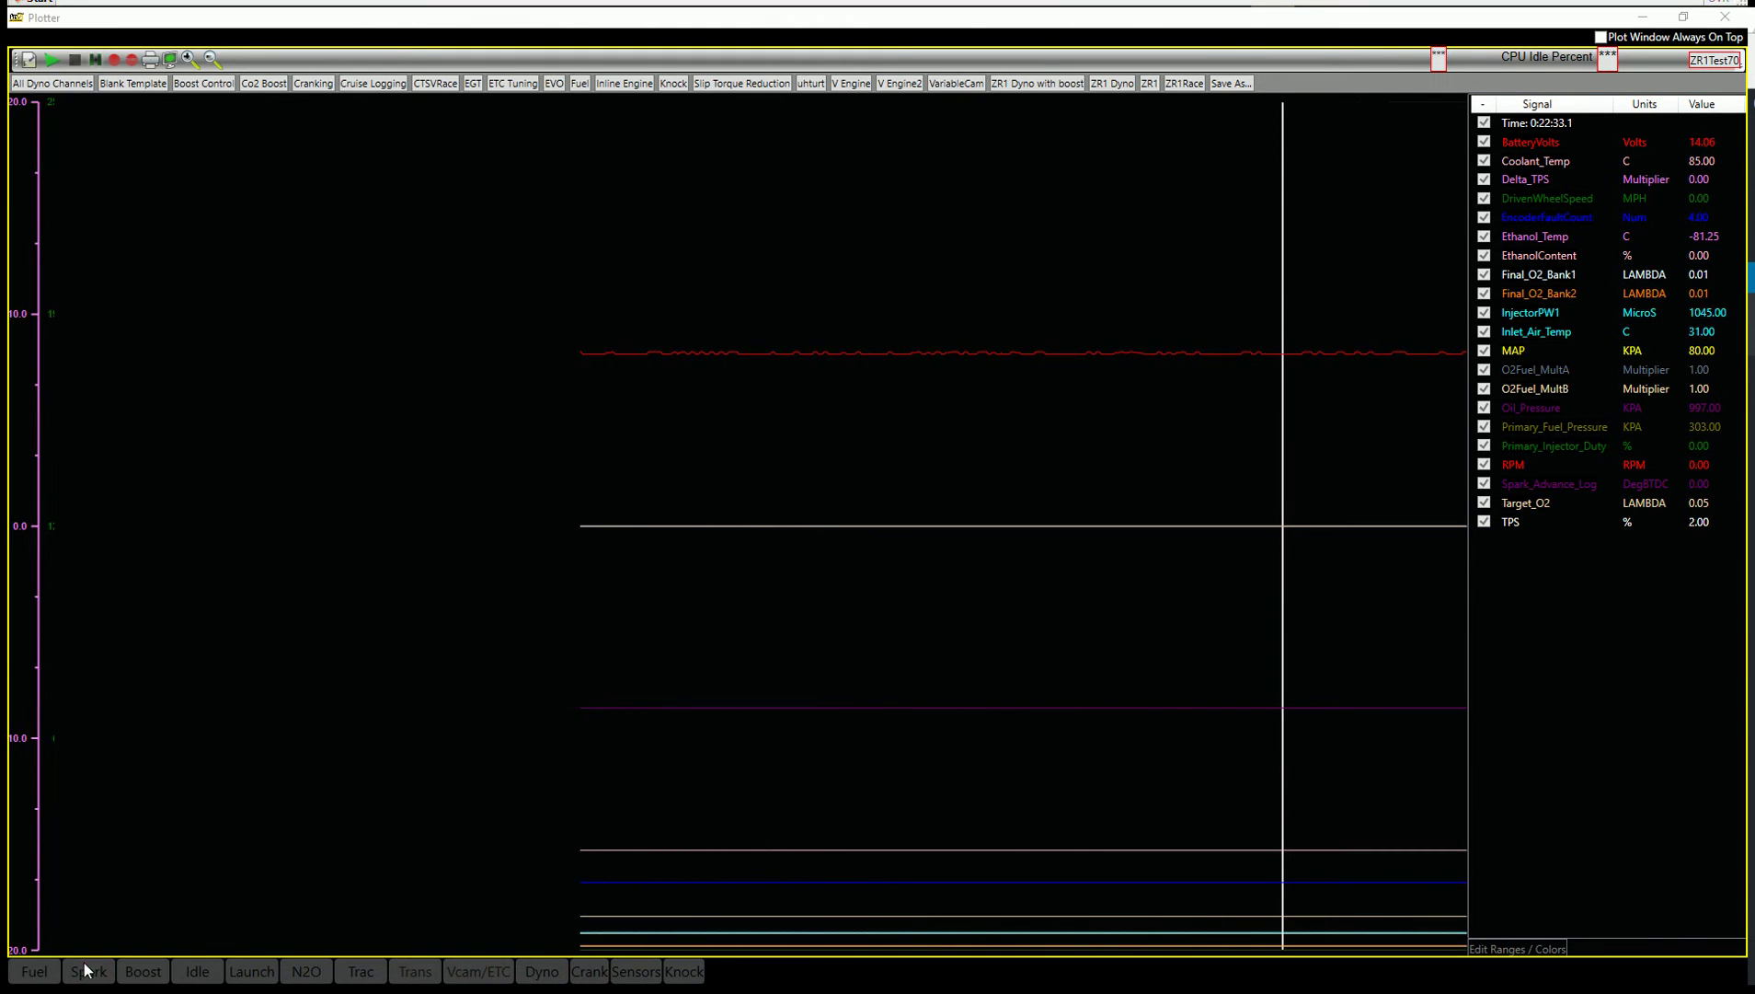
Browse the Idle, Vcam/ETC, Dyno and Sensors signal groups' channel lists.
click(184, 977)
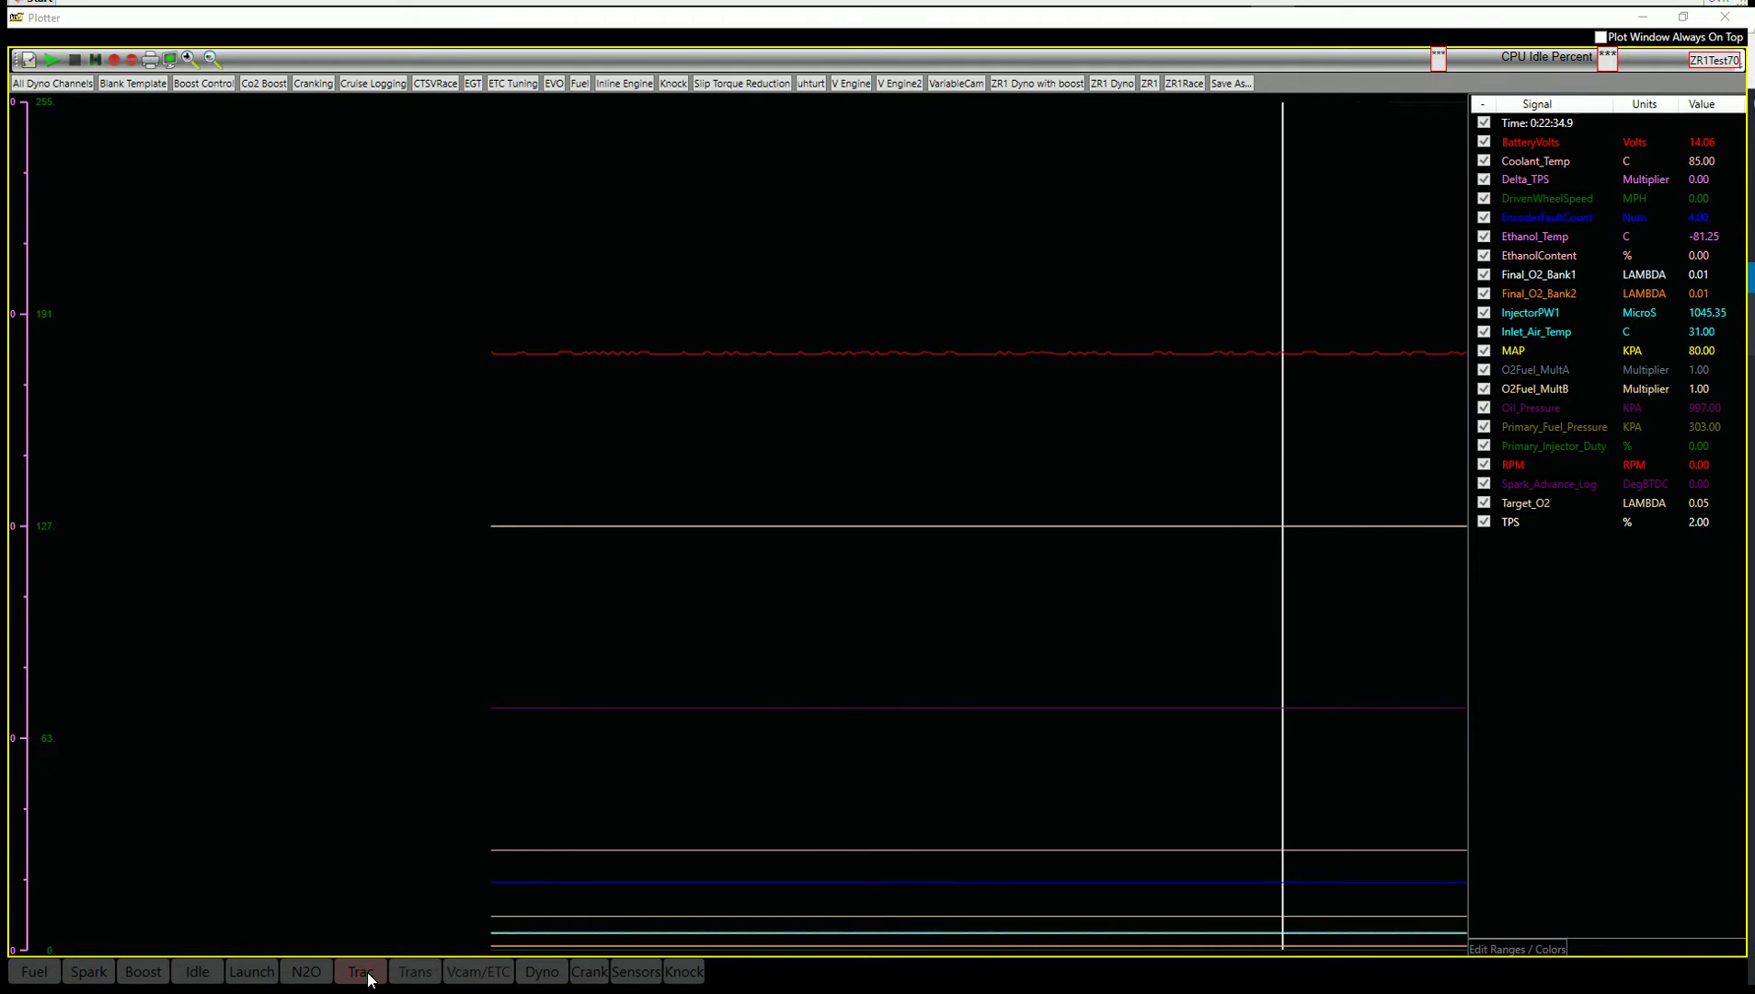
click(493, 975)
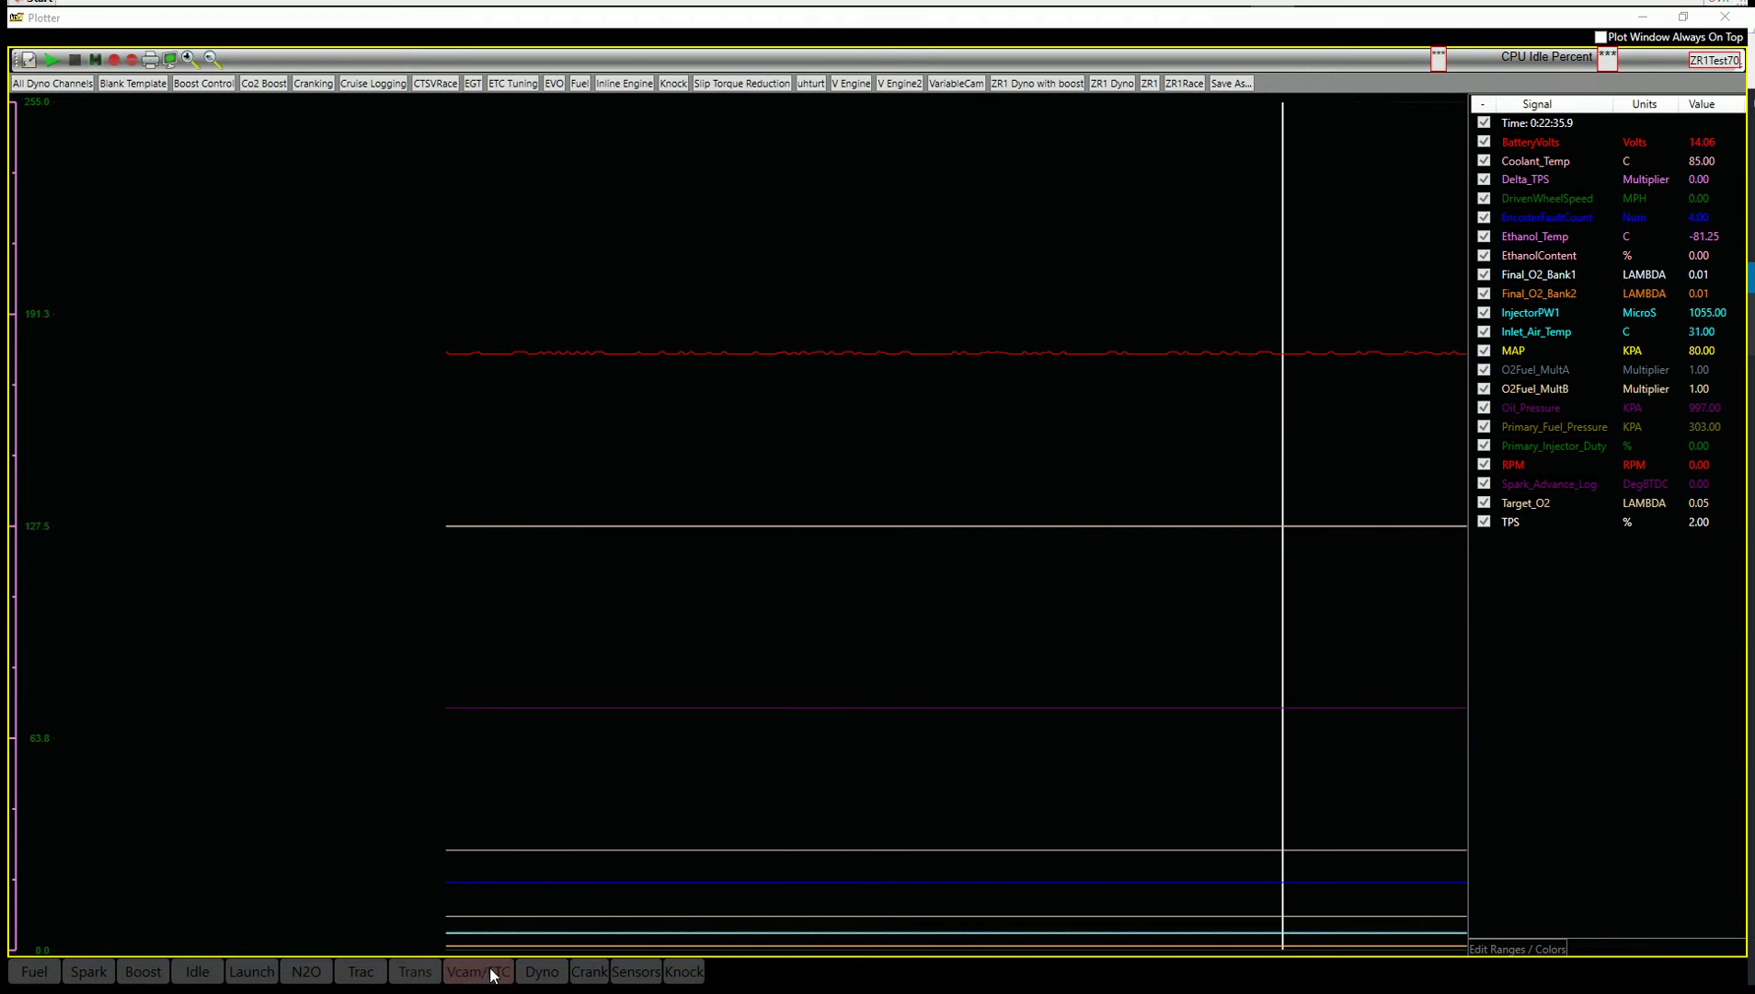
click(543, 975)
drag(538, 138, 523, 517)
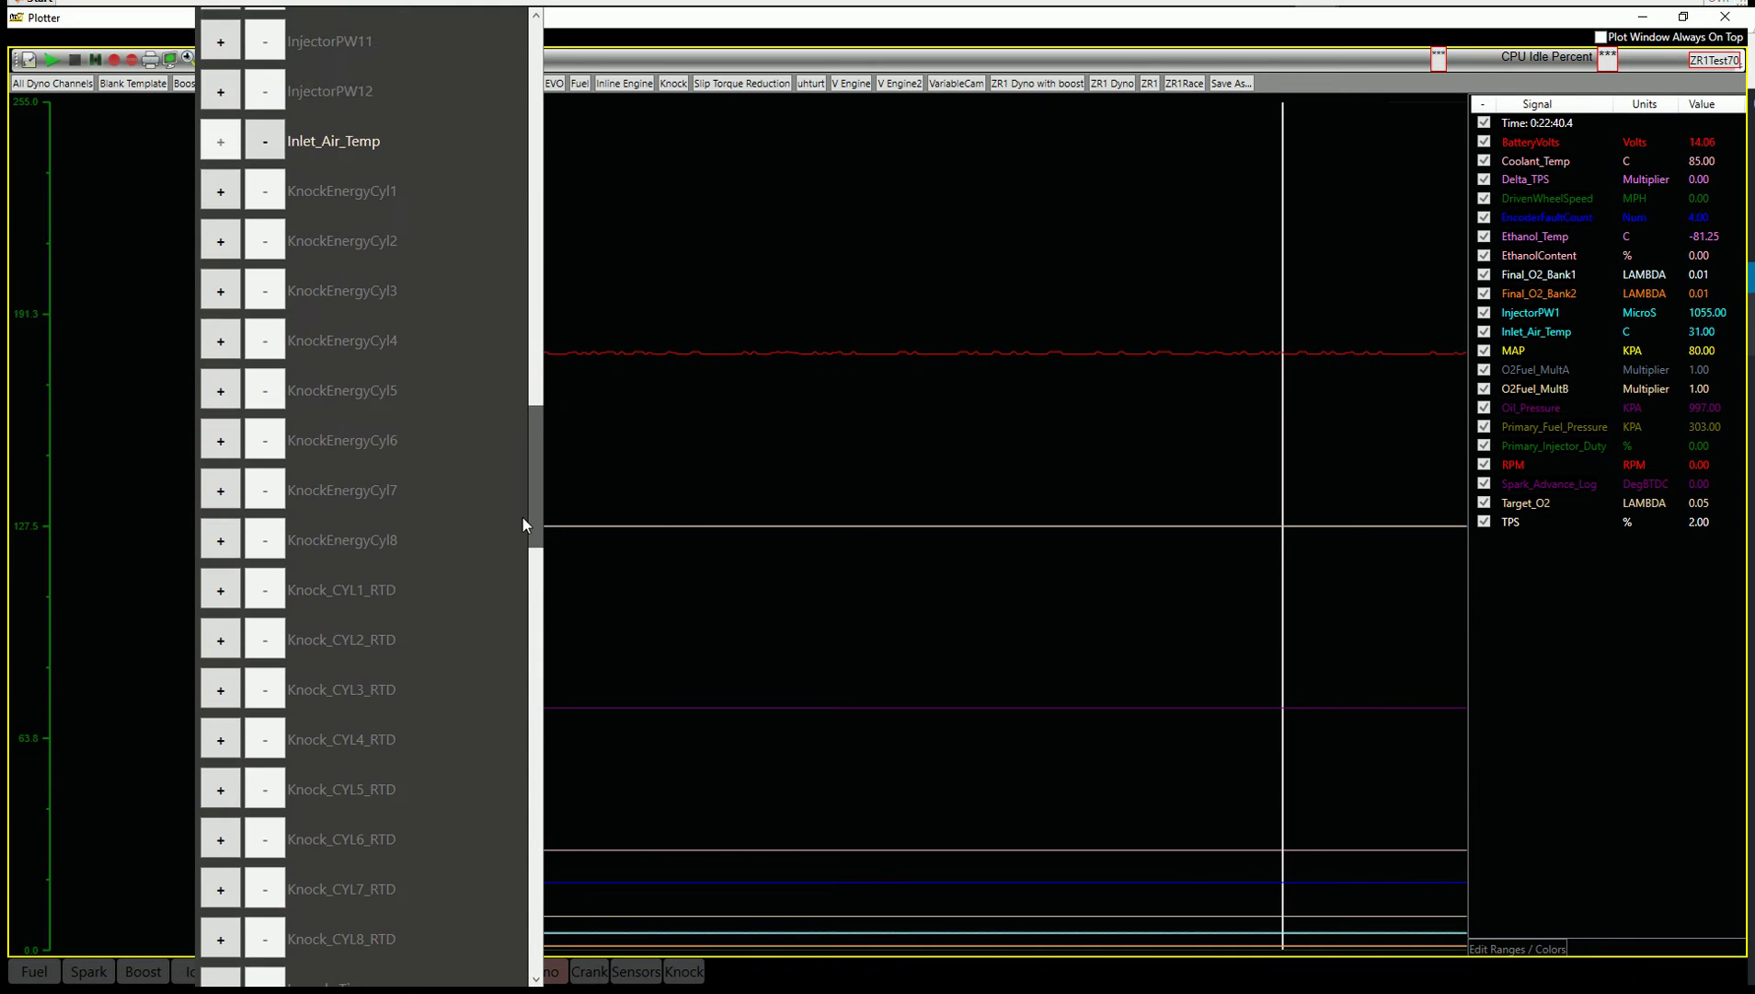
click(625, 572)
click(641, 969)
drag(627, 110, 740, 407)
click(739, 407)
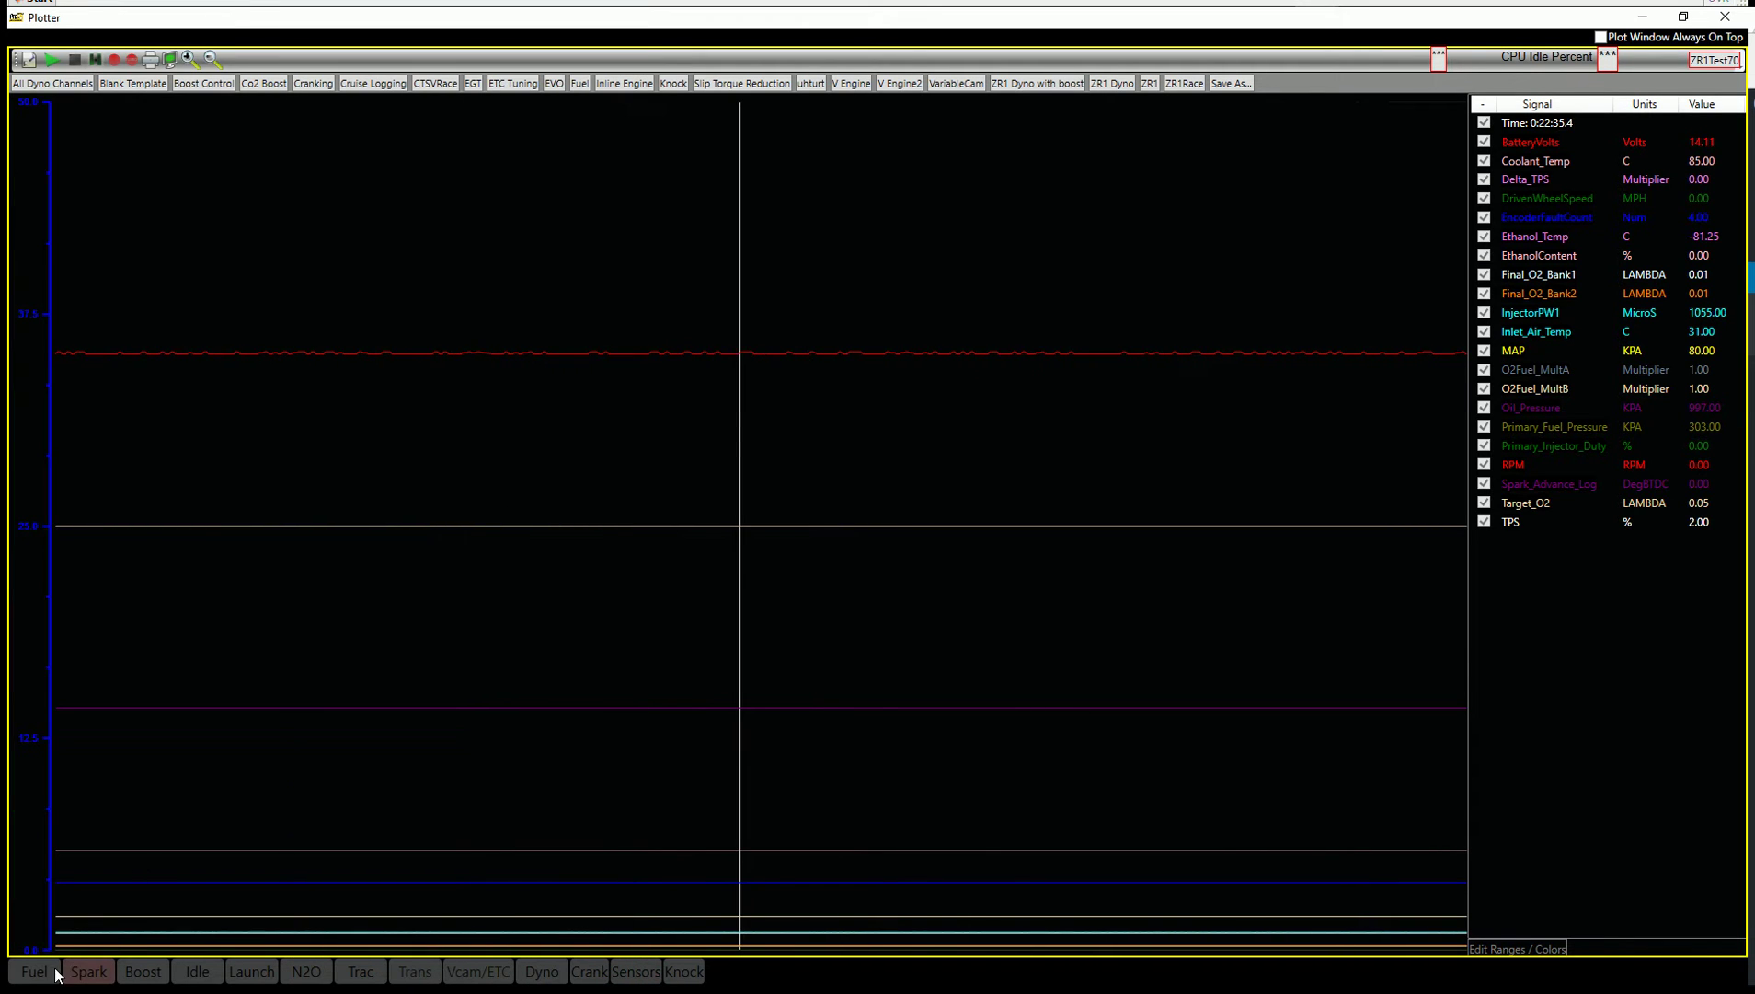
From the Fuel group, add WarmUpEqRatioMult, CCs_minute_Fuel_Flow and TimeSinceRun to the plot.
click(27, 977)
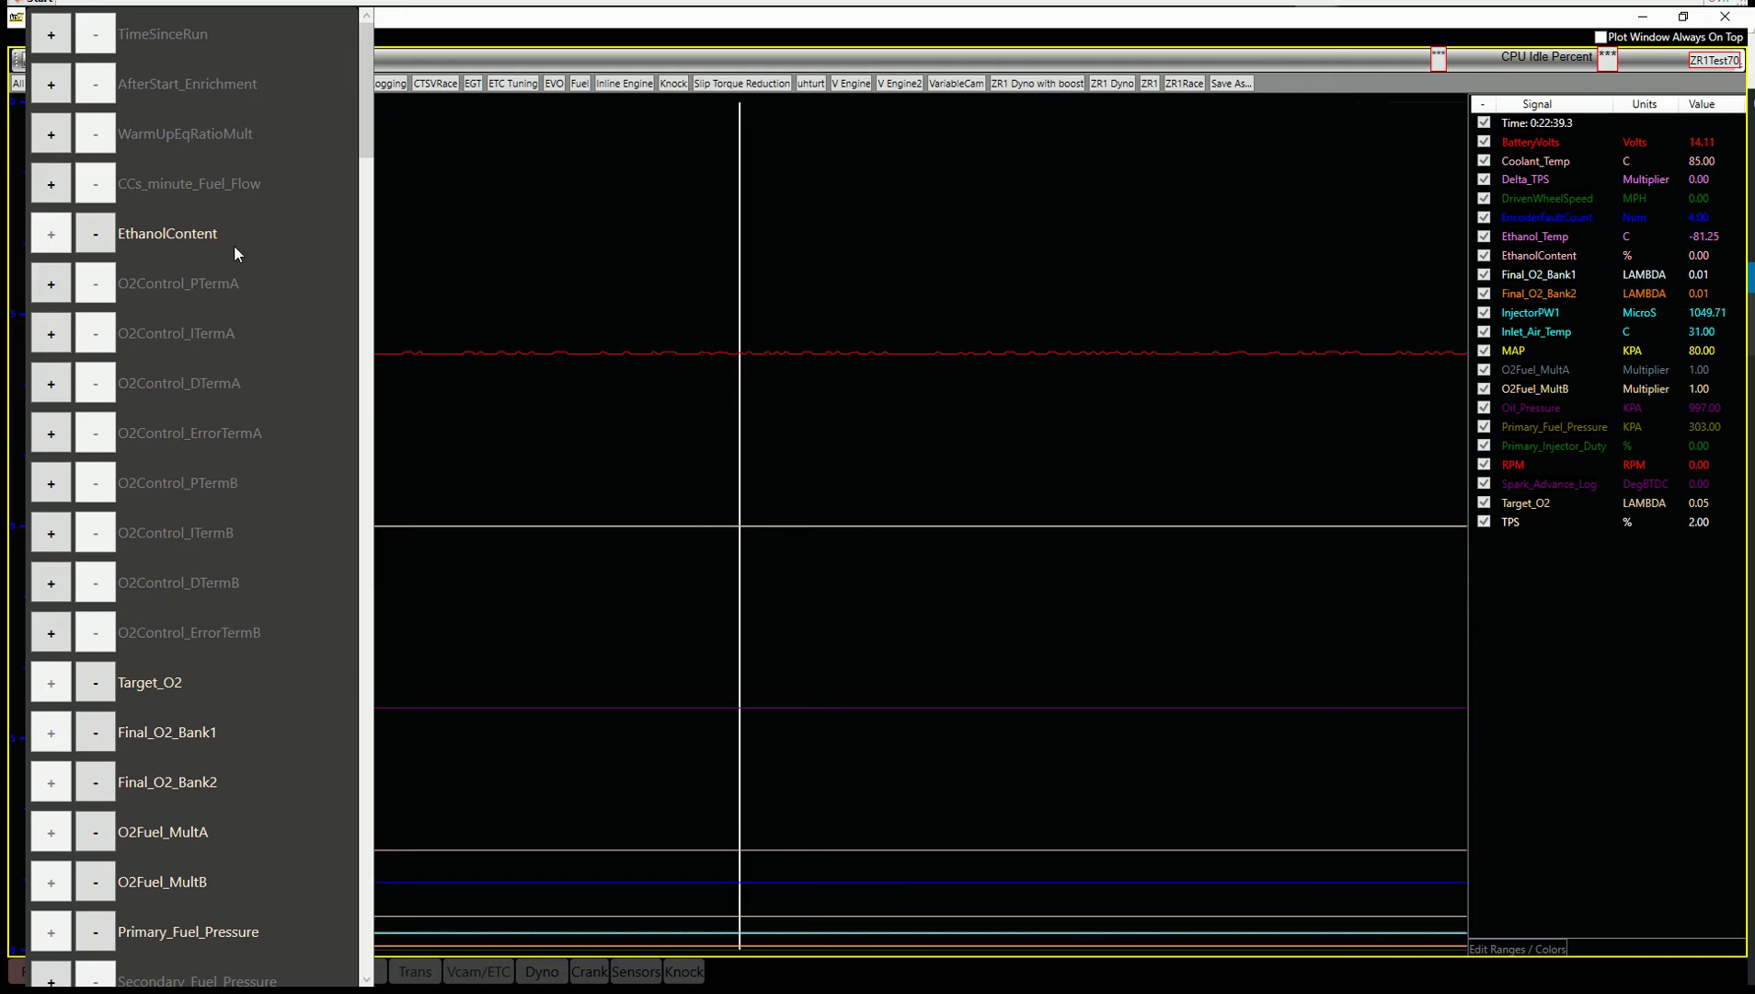
click(51, 136)
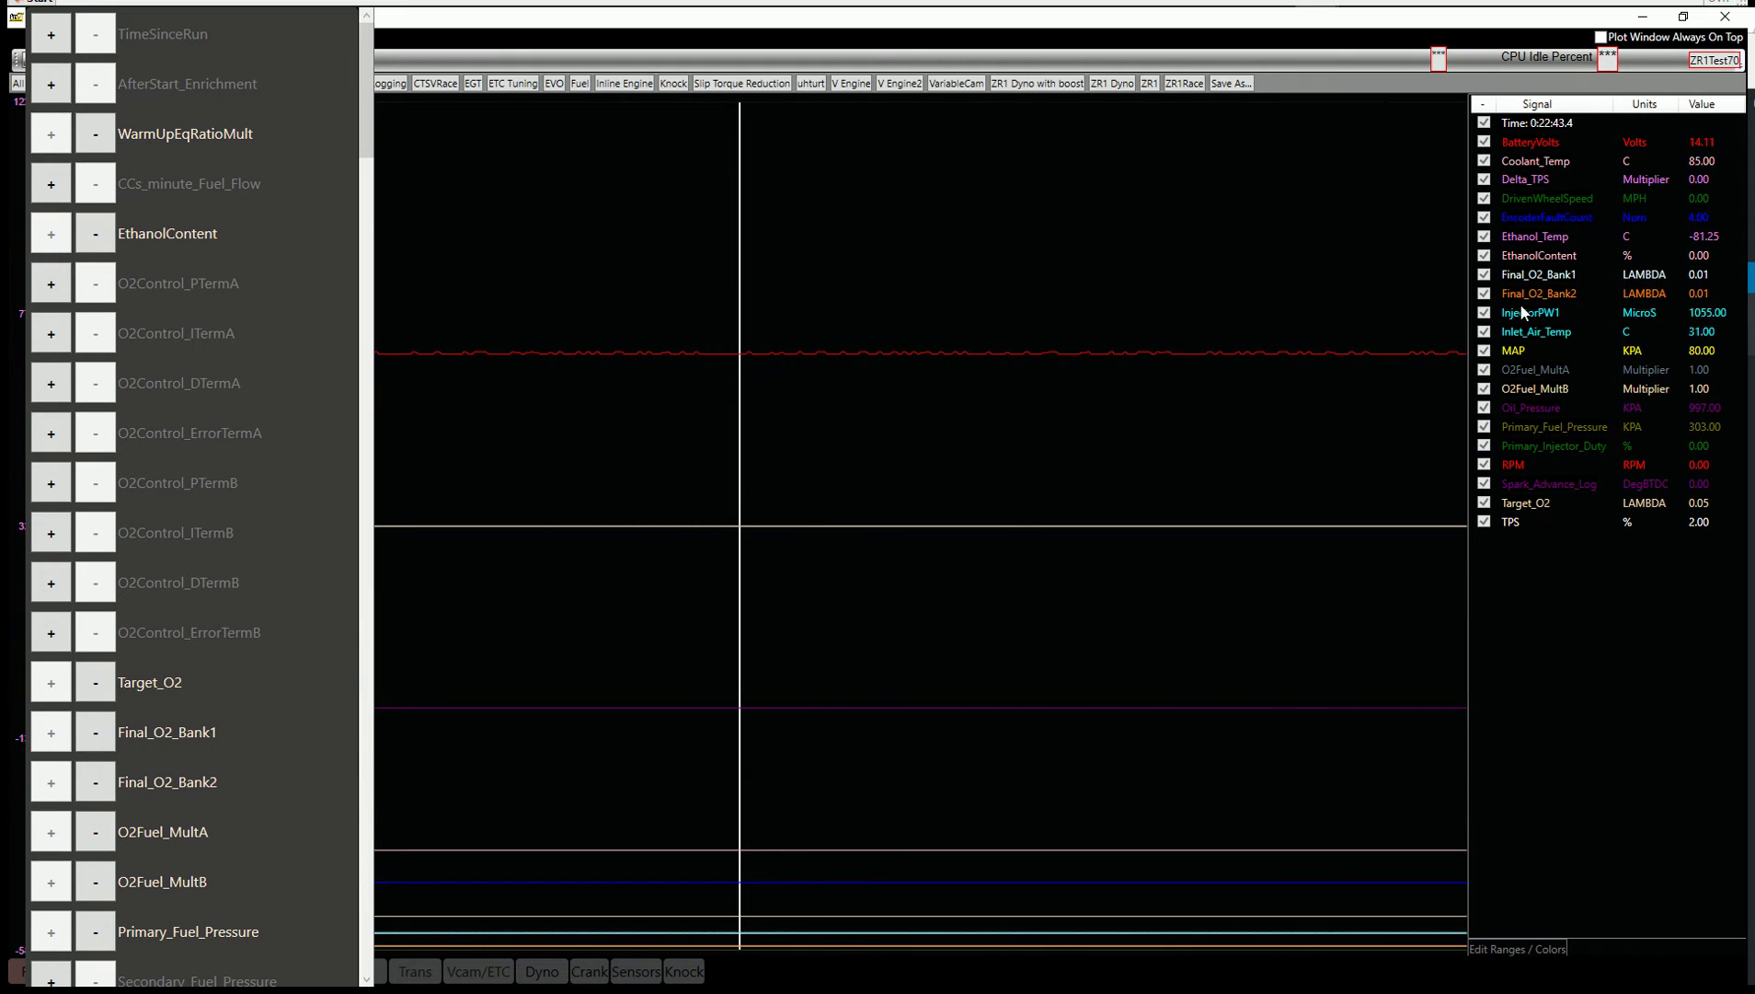
click(43, 189)
click(49, 37)
click(590, 184)
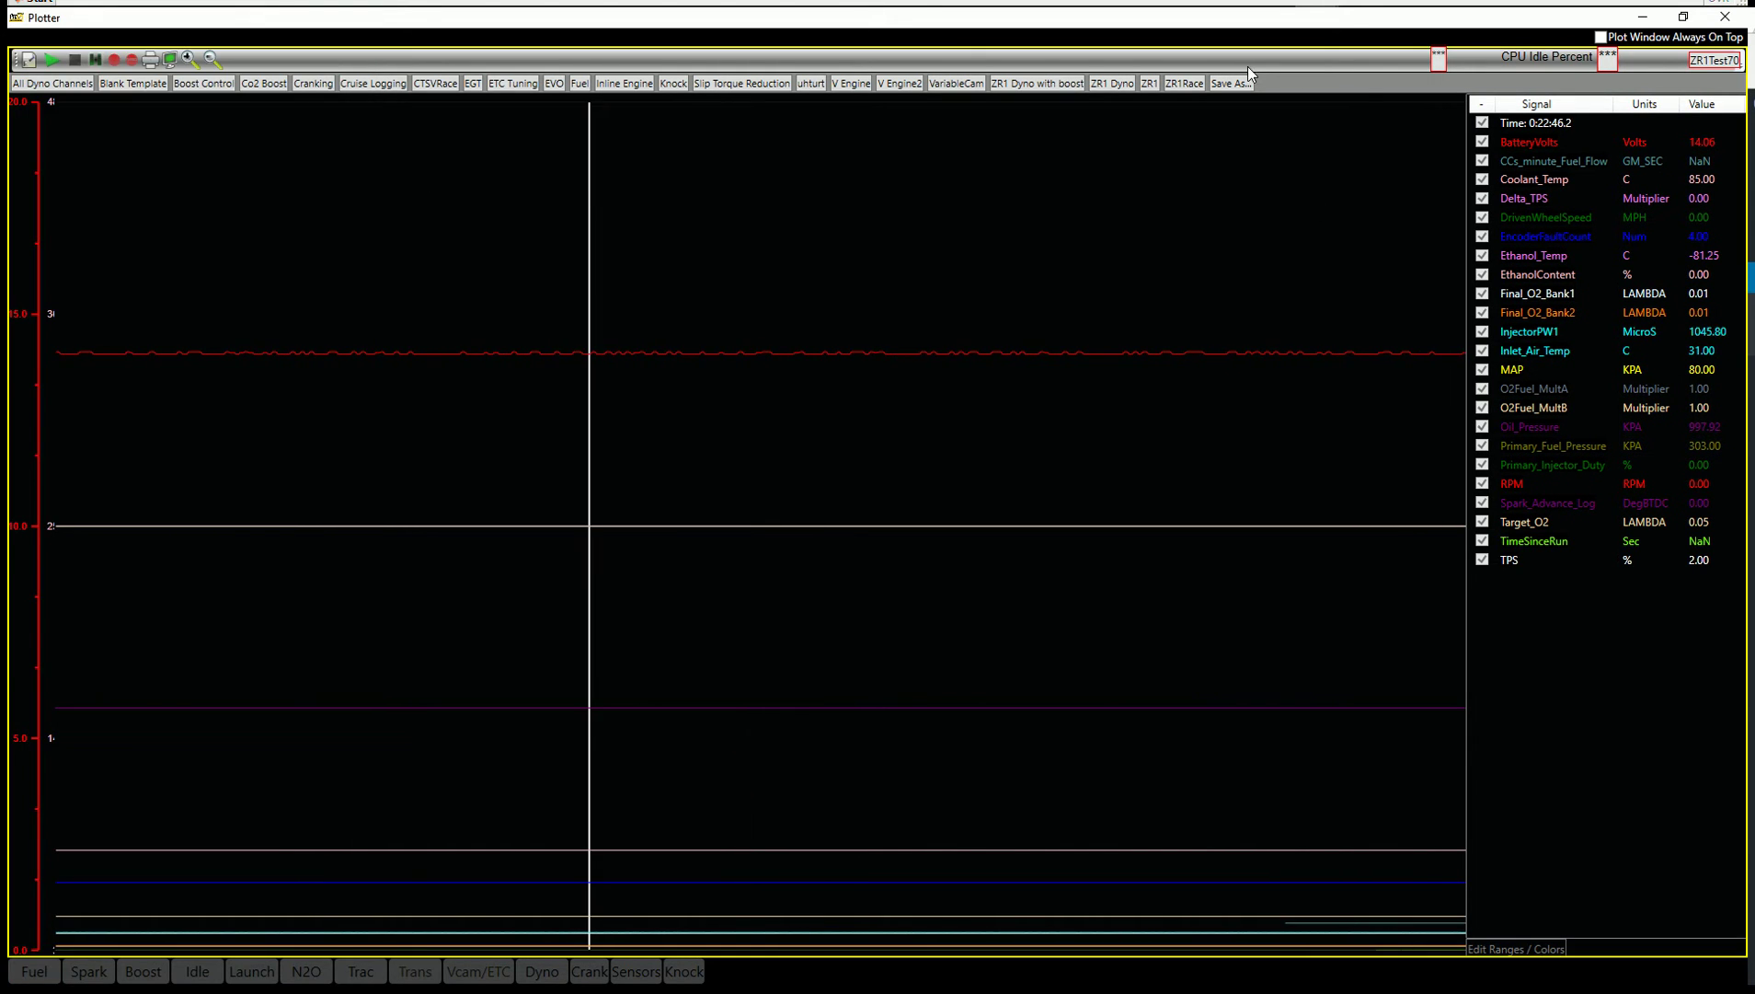
In Edit Ranges / Colors, make the MAP trace coral and set its maximum to 60.
click(1500, 950)
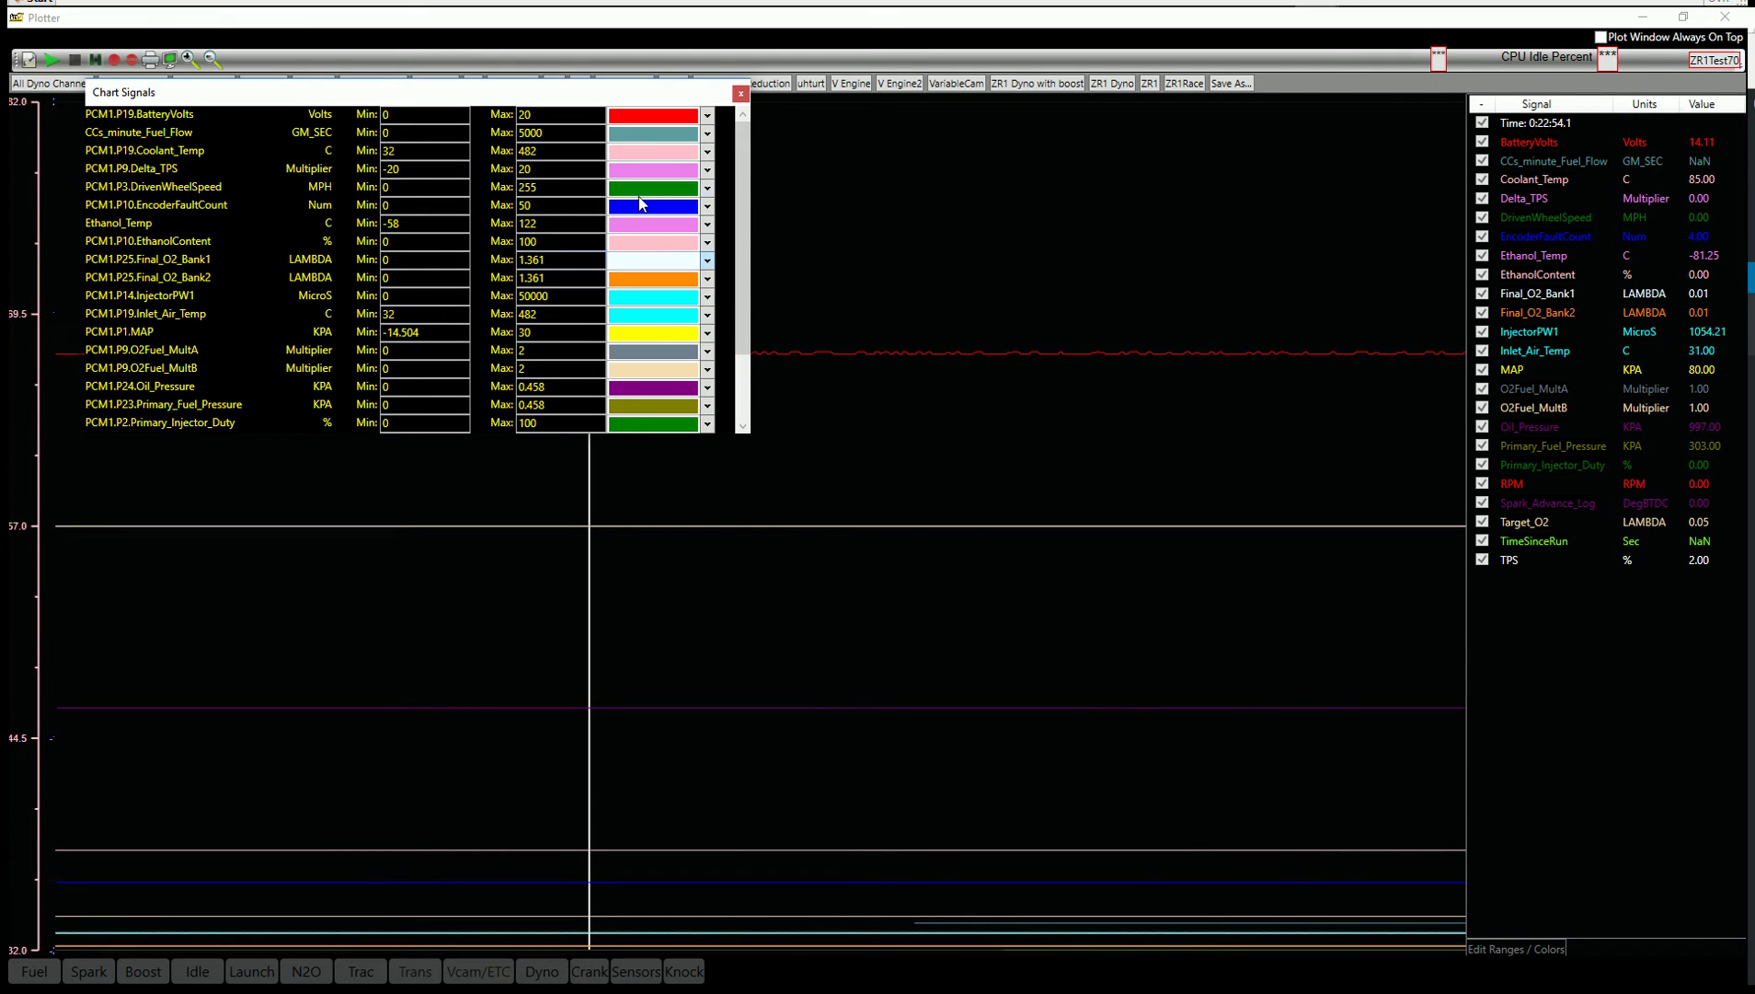
click(706, 335)
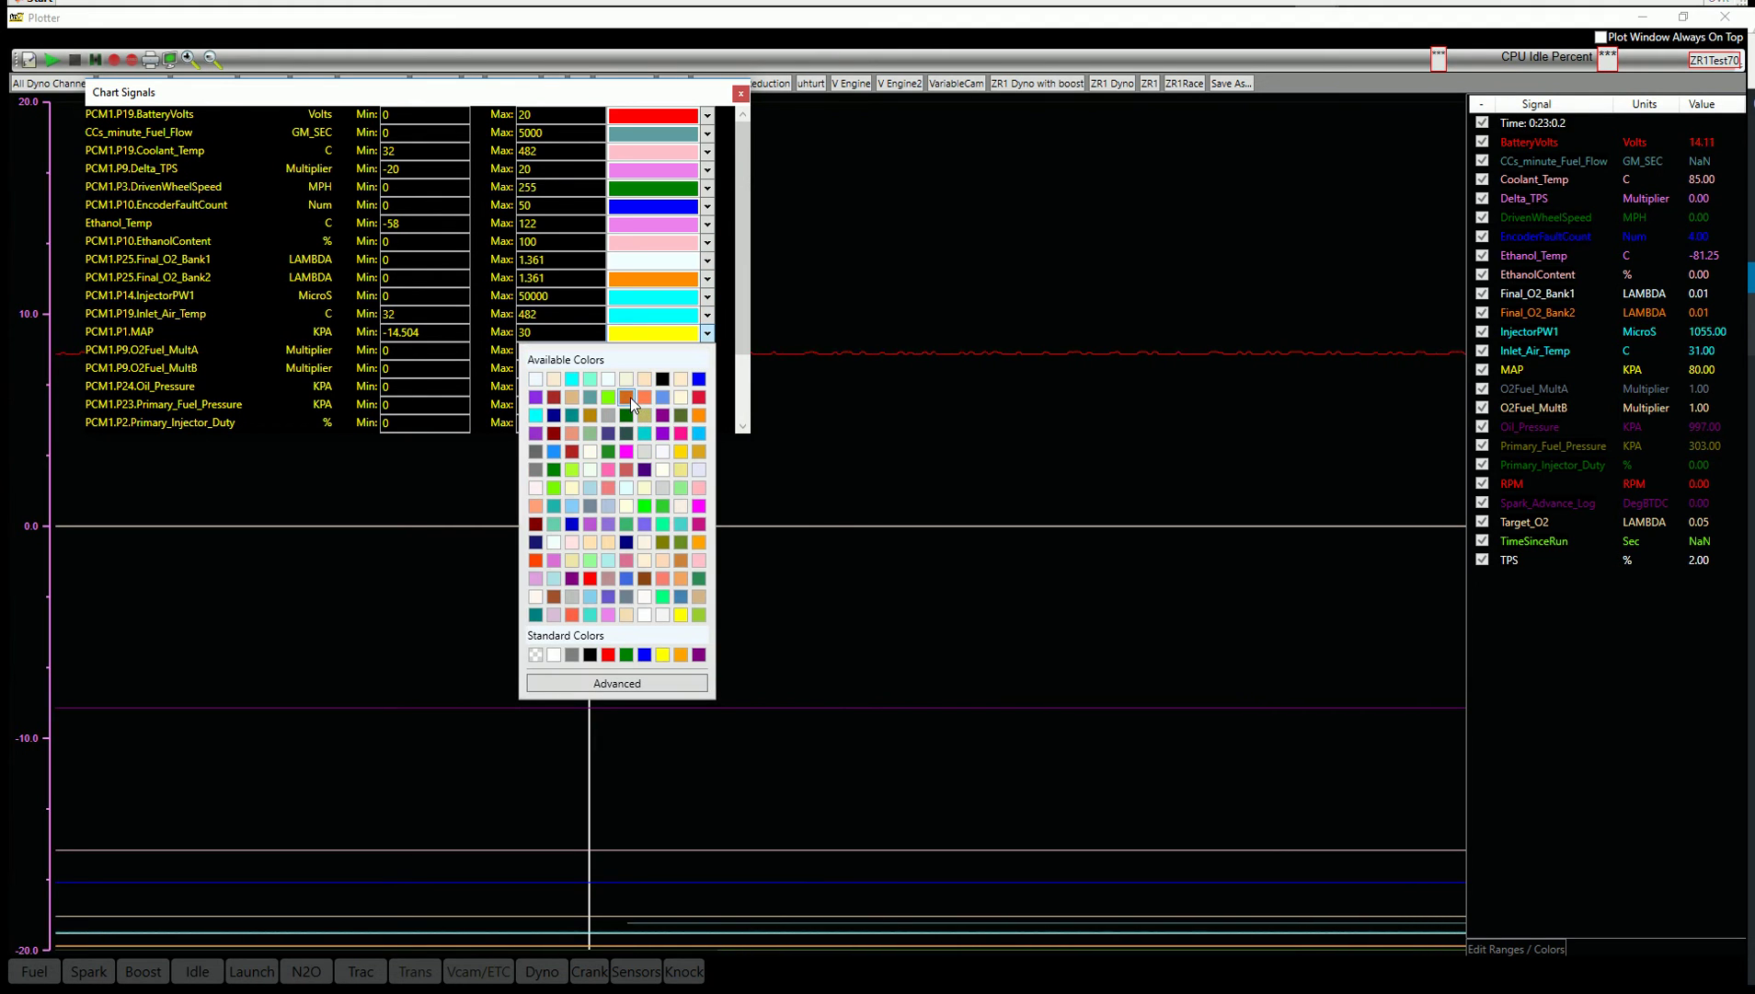
click(642, 396)
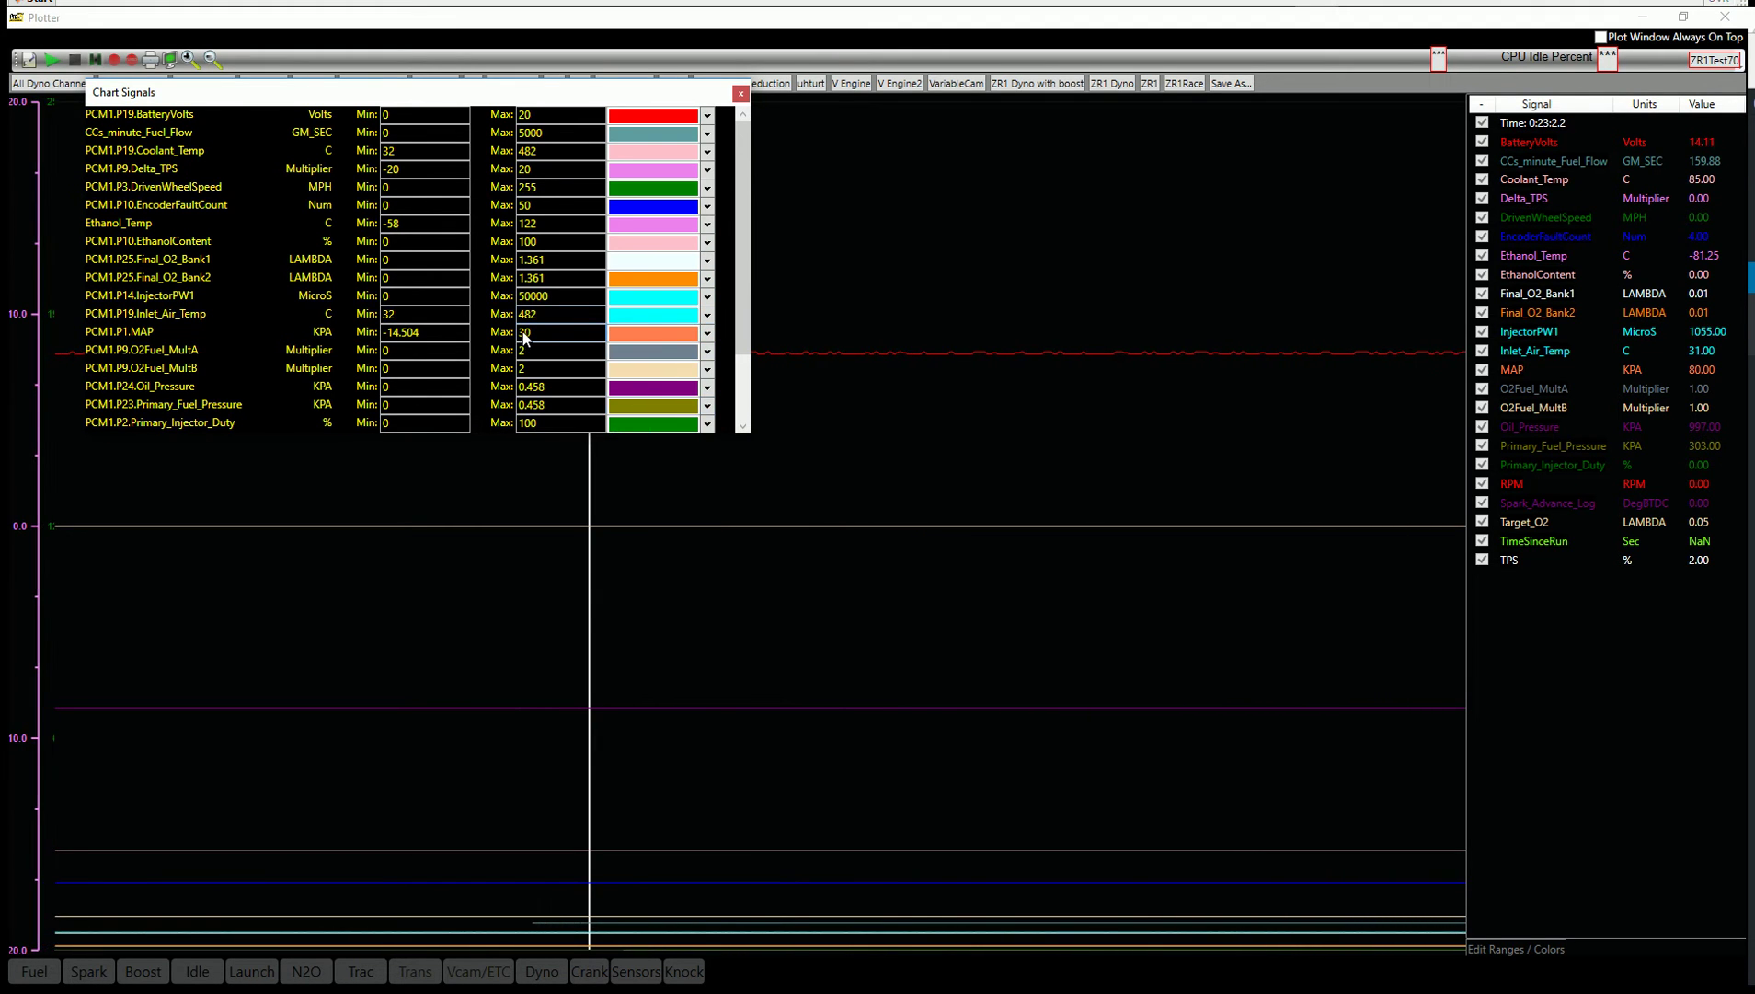
text(60)
click(549, 304)
click(740, 94)
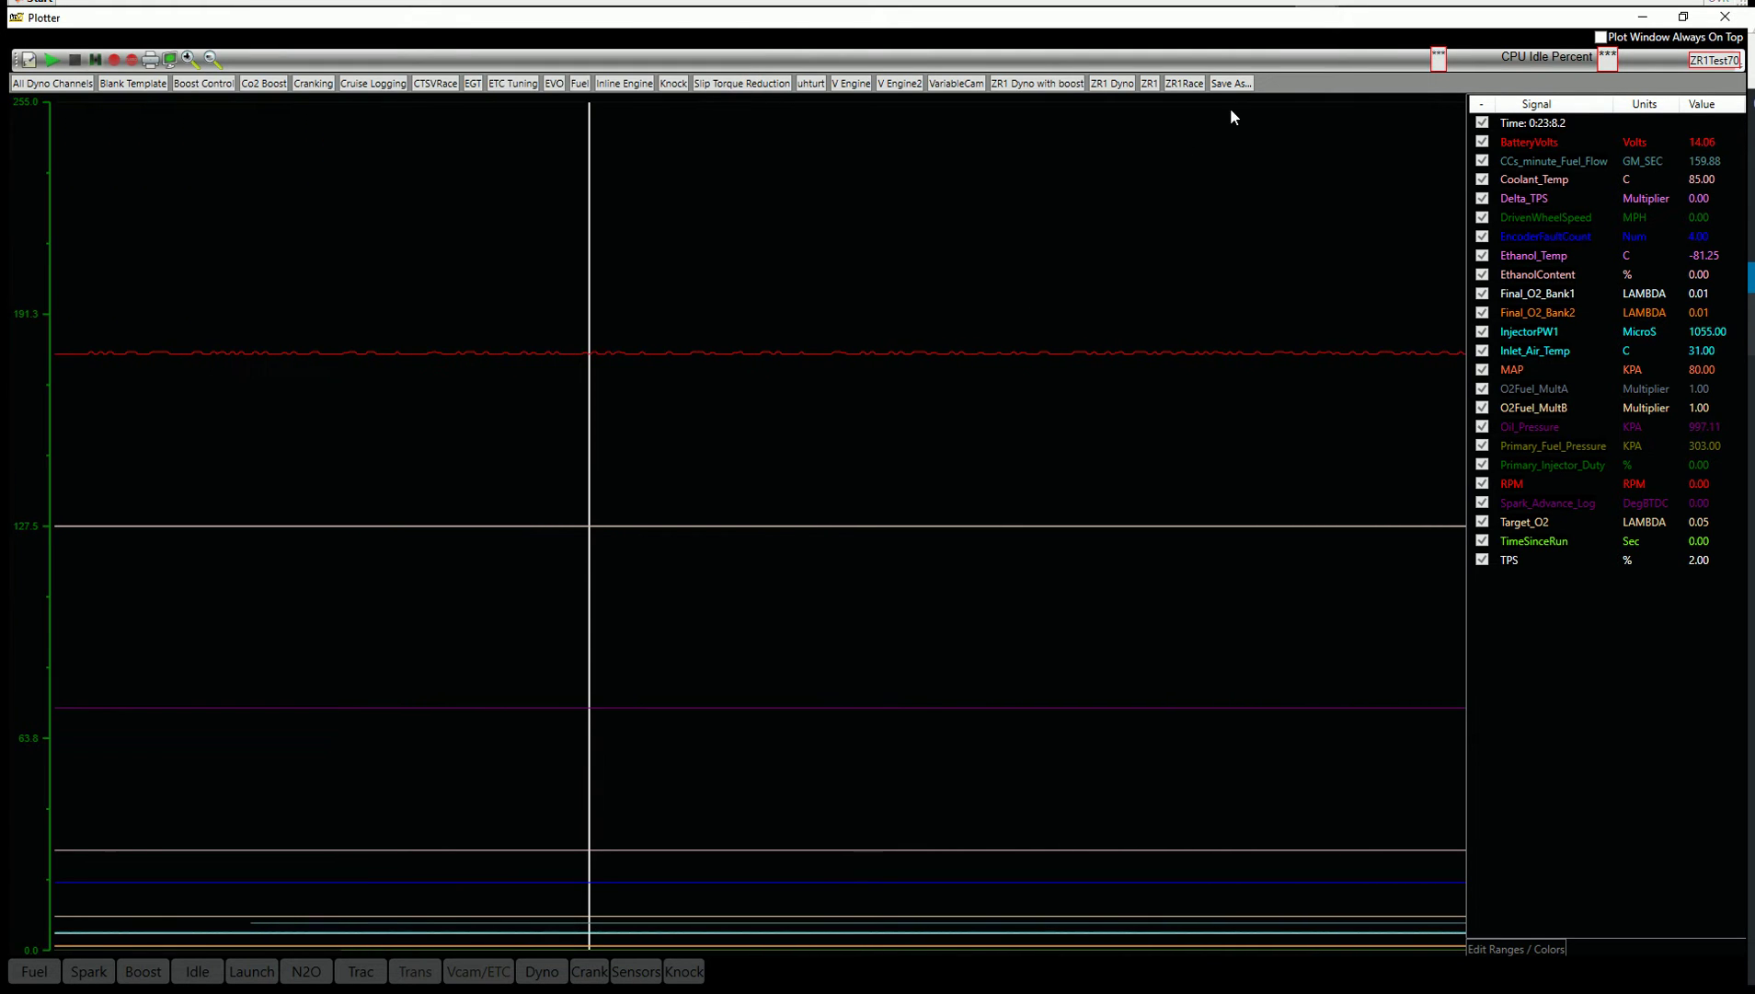
Save the current plot setup over the ZR1 Dyno with boost.tem template.
click(1229, 84)
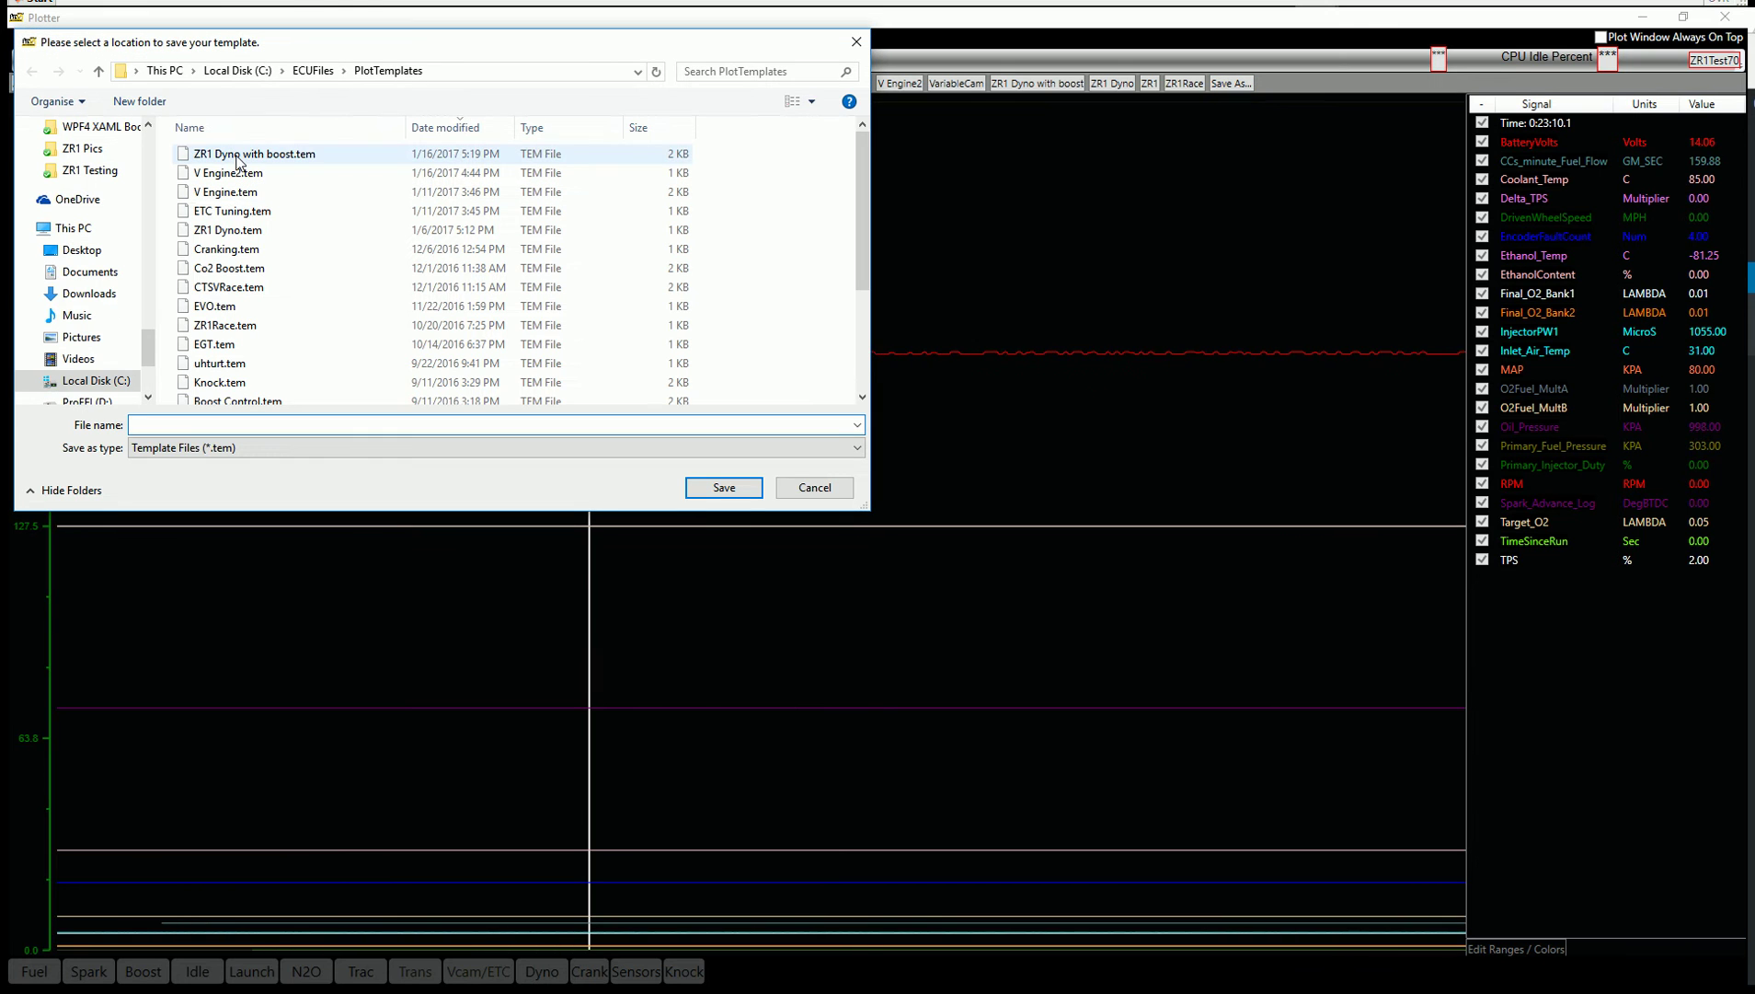
click(237, 159)
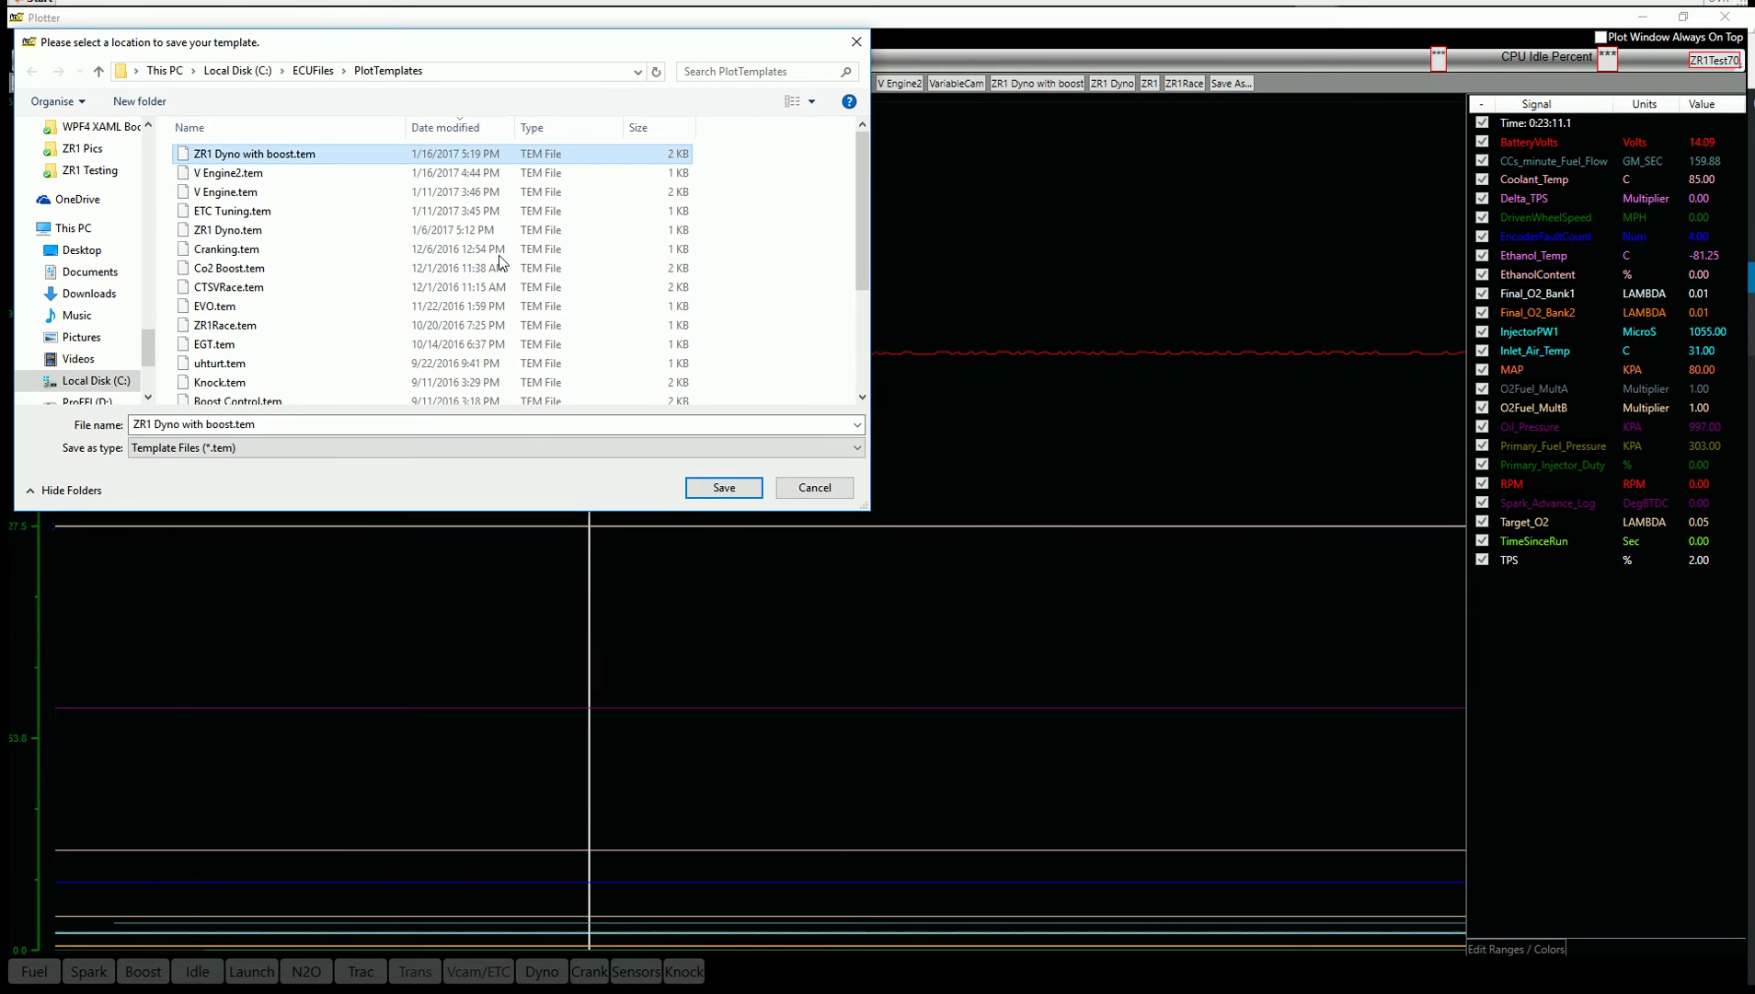
click(724, 488)
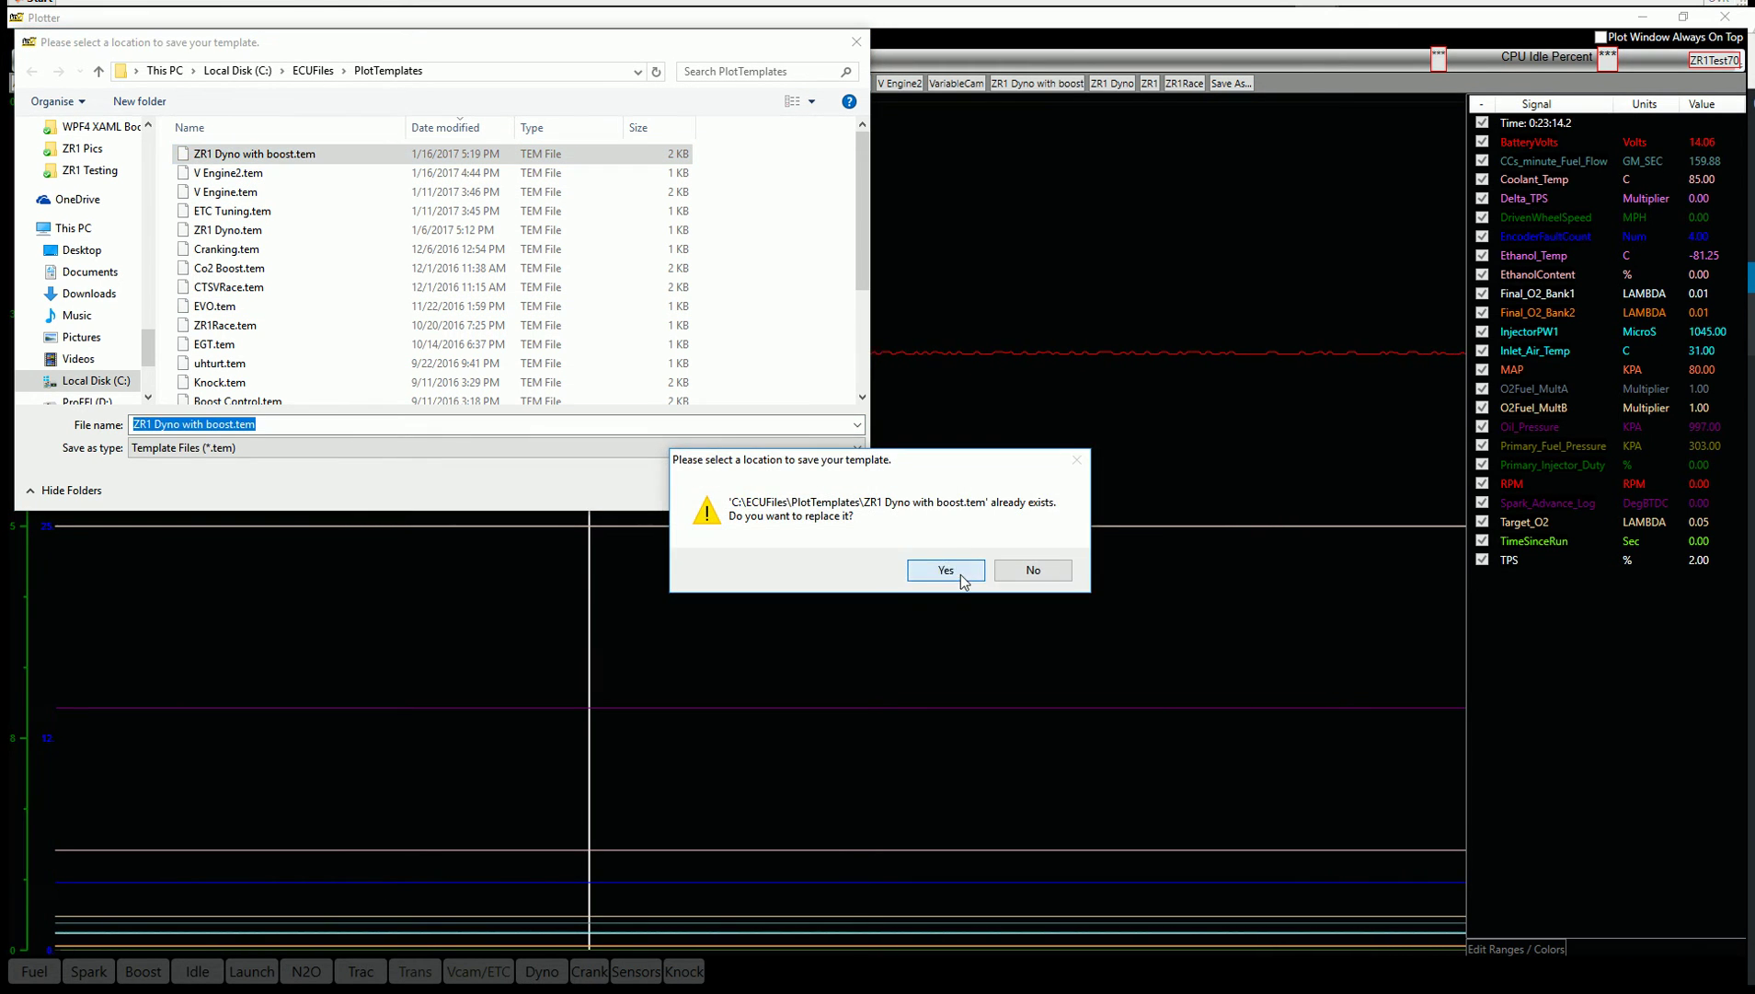
click(946, 571)
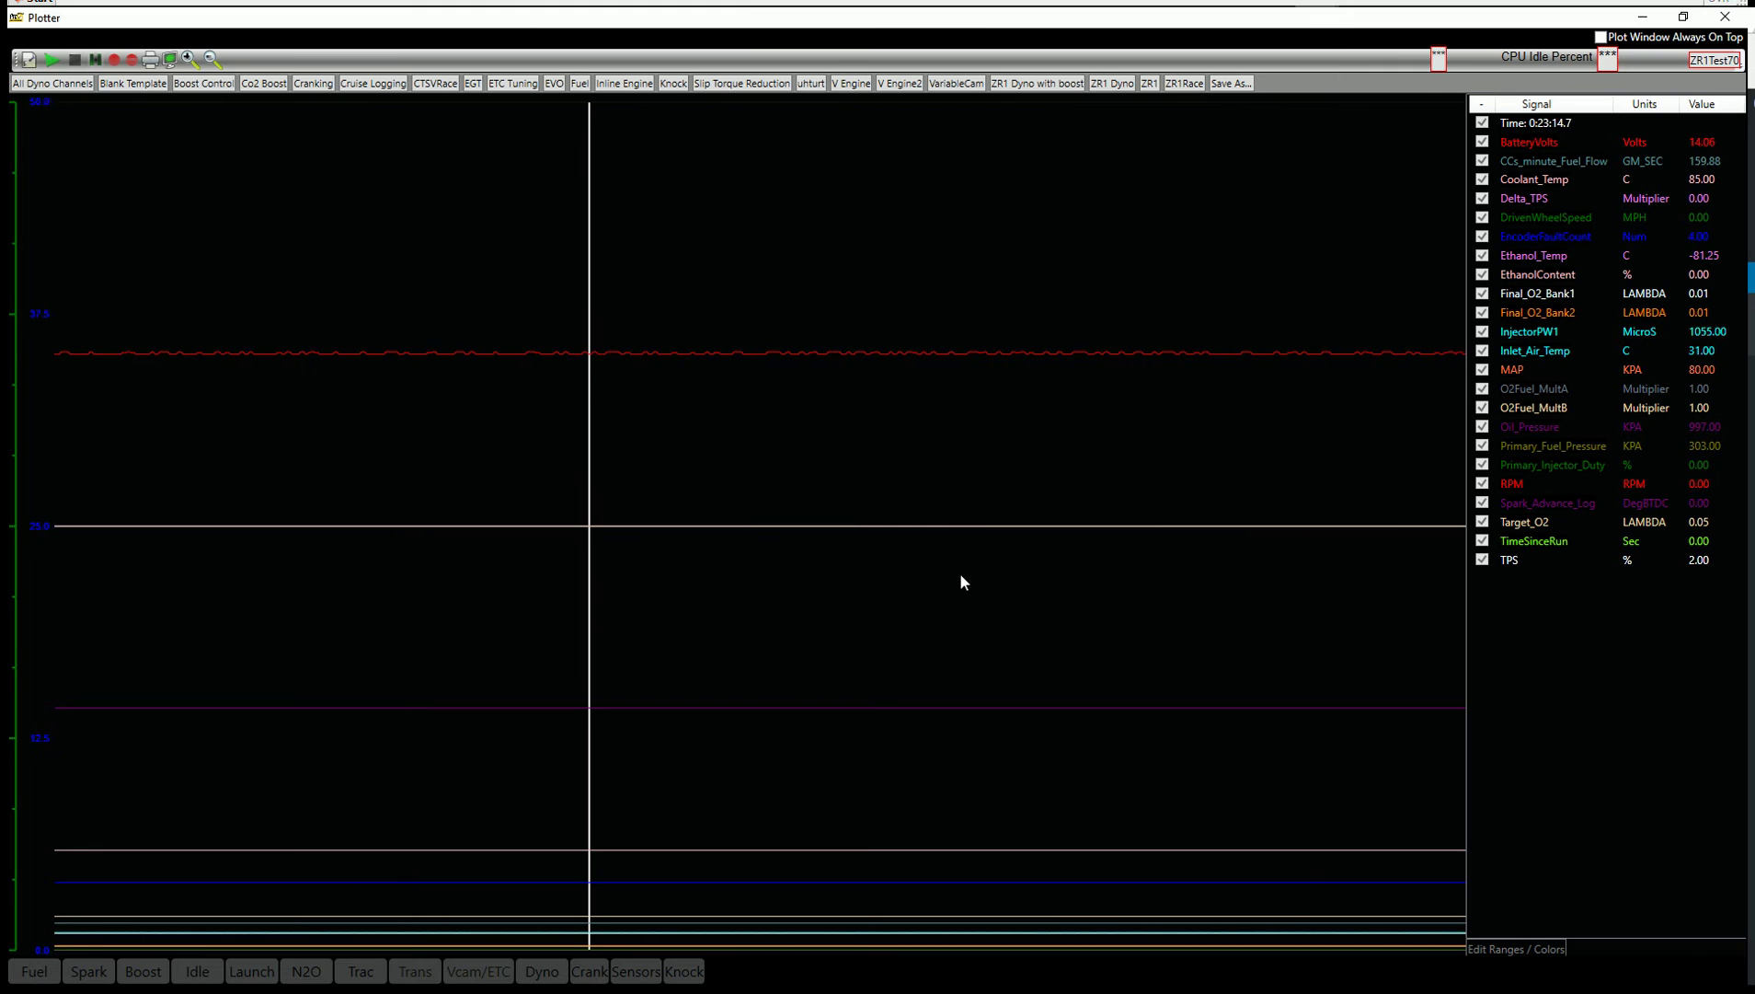
Load the ZR1 Dyno with boost channel set and place the time marker on the live plot.
click(1082, 275)
click(1112, 82)
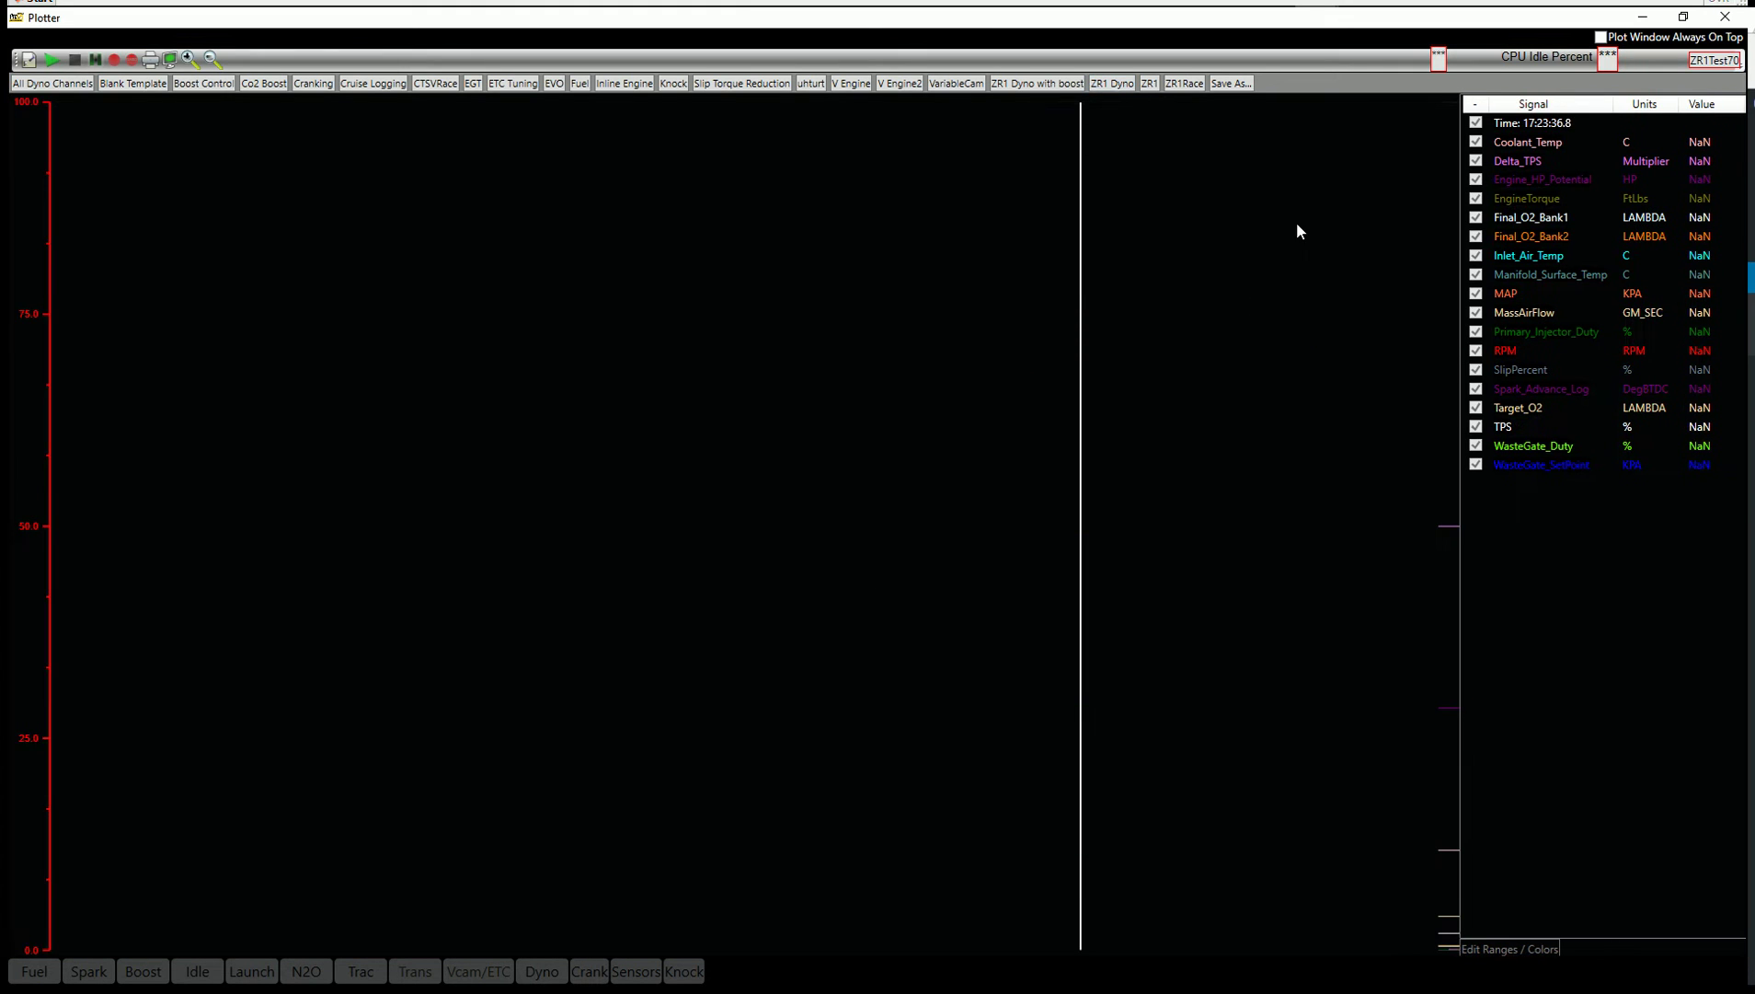
click(1364, 253)
click(1037, 82)
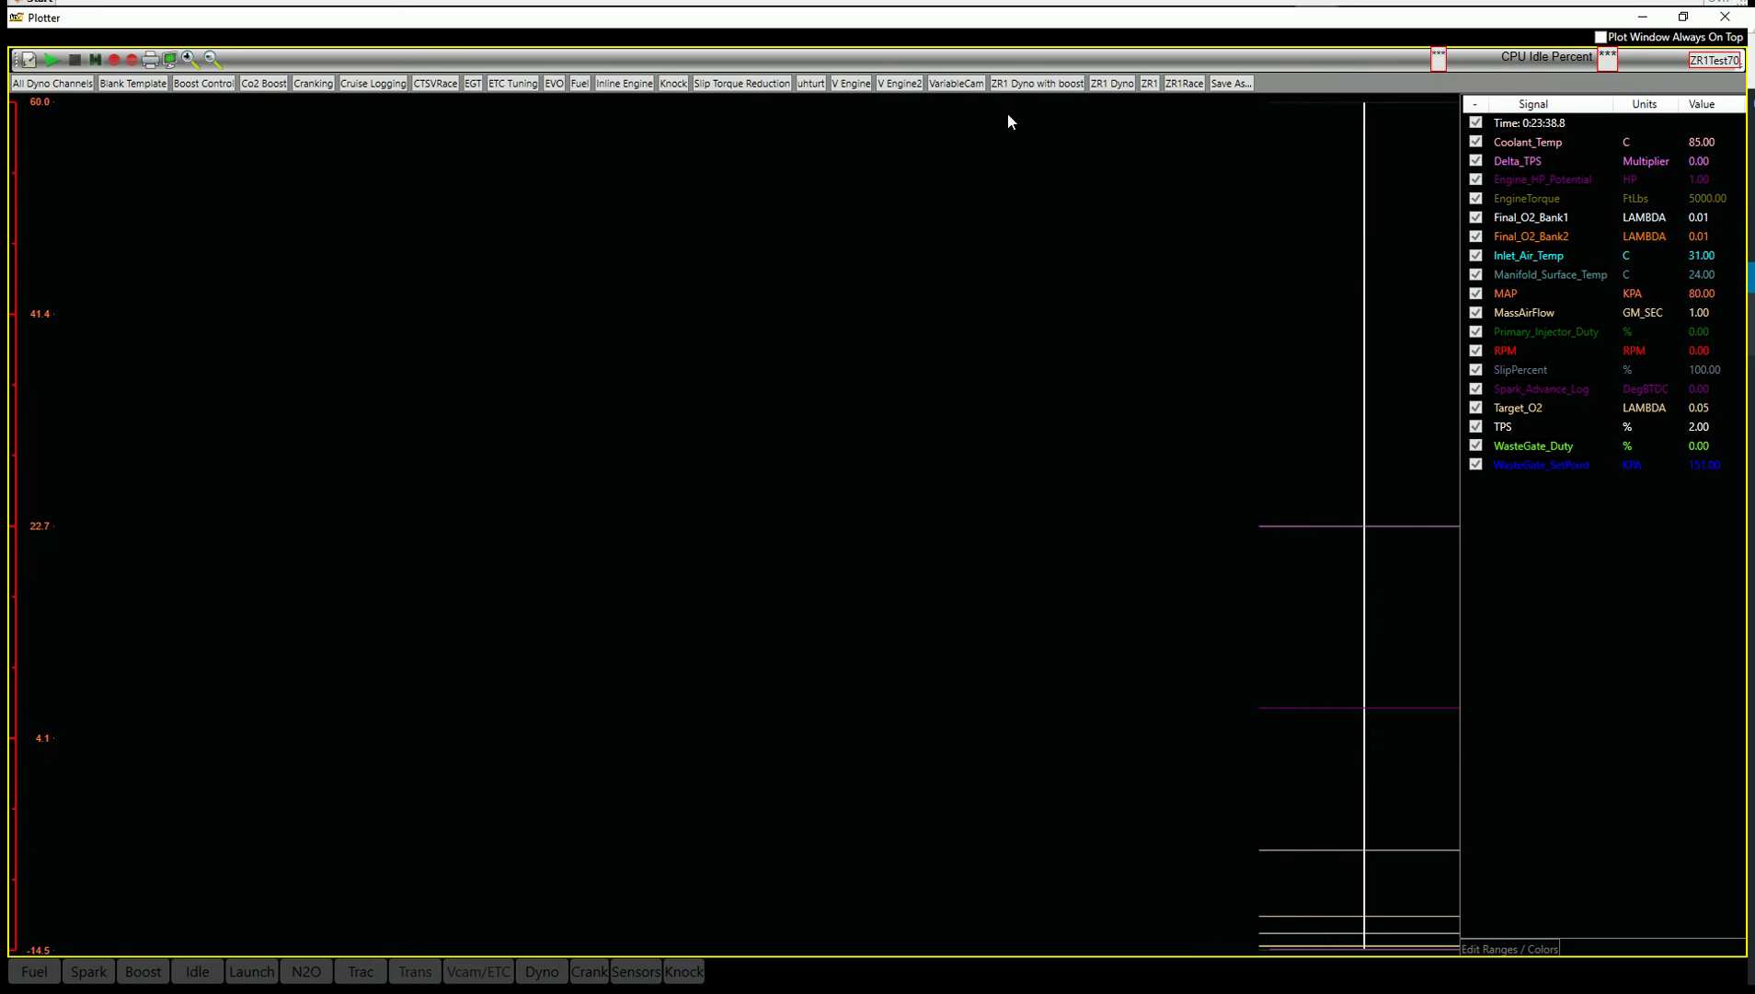
click(1280, 229)
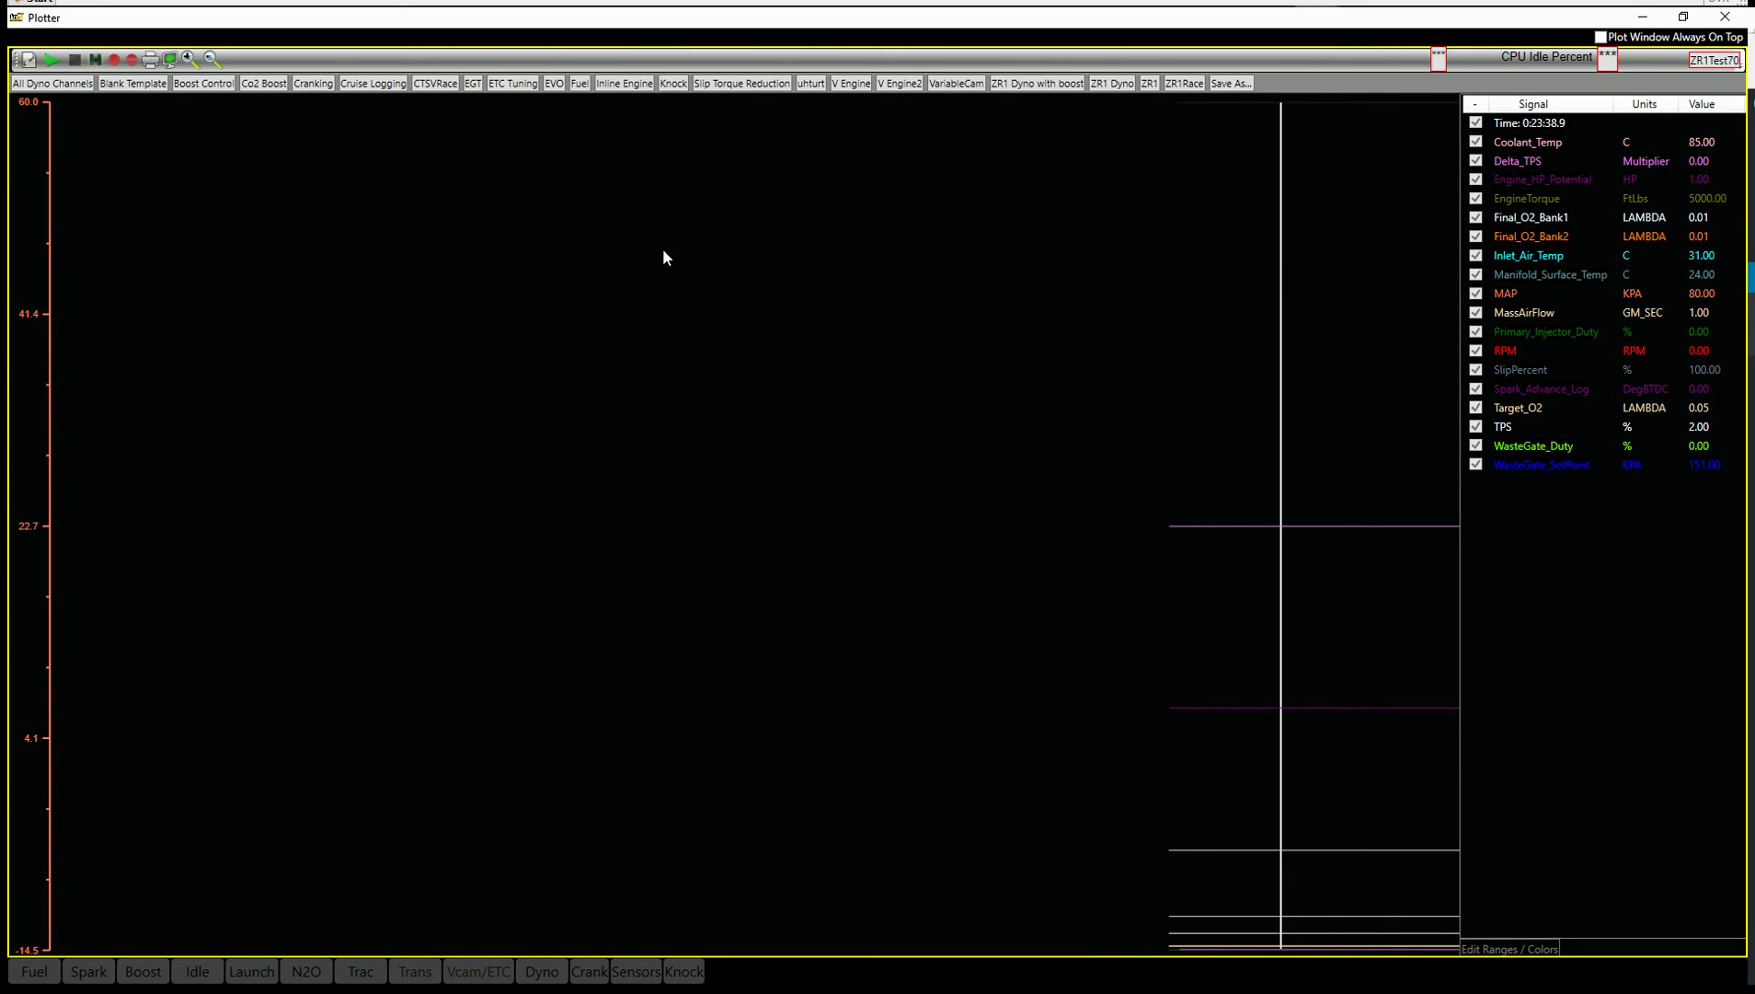
Record live data, then save the log as test.csv, replacing the existing file.
click(114, 60)
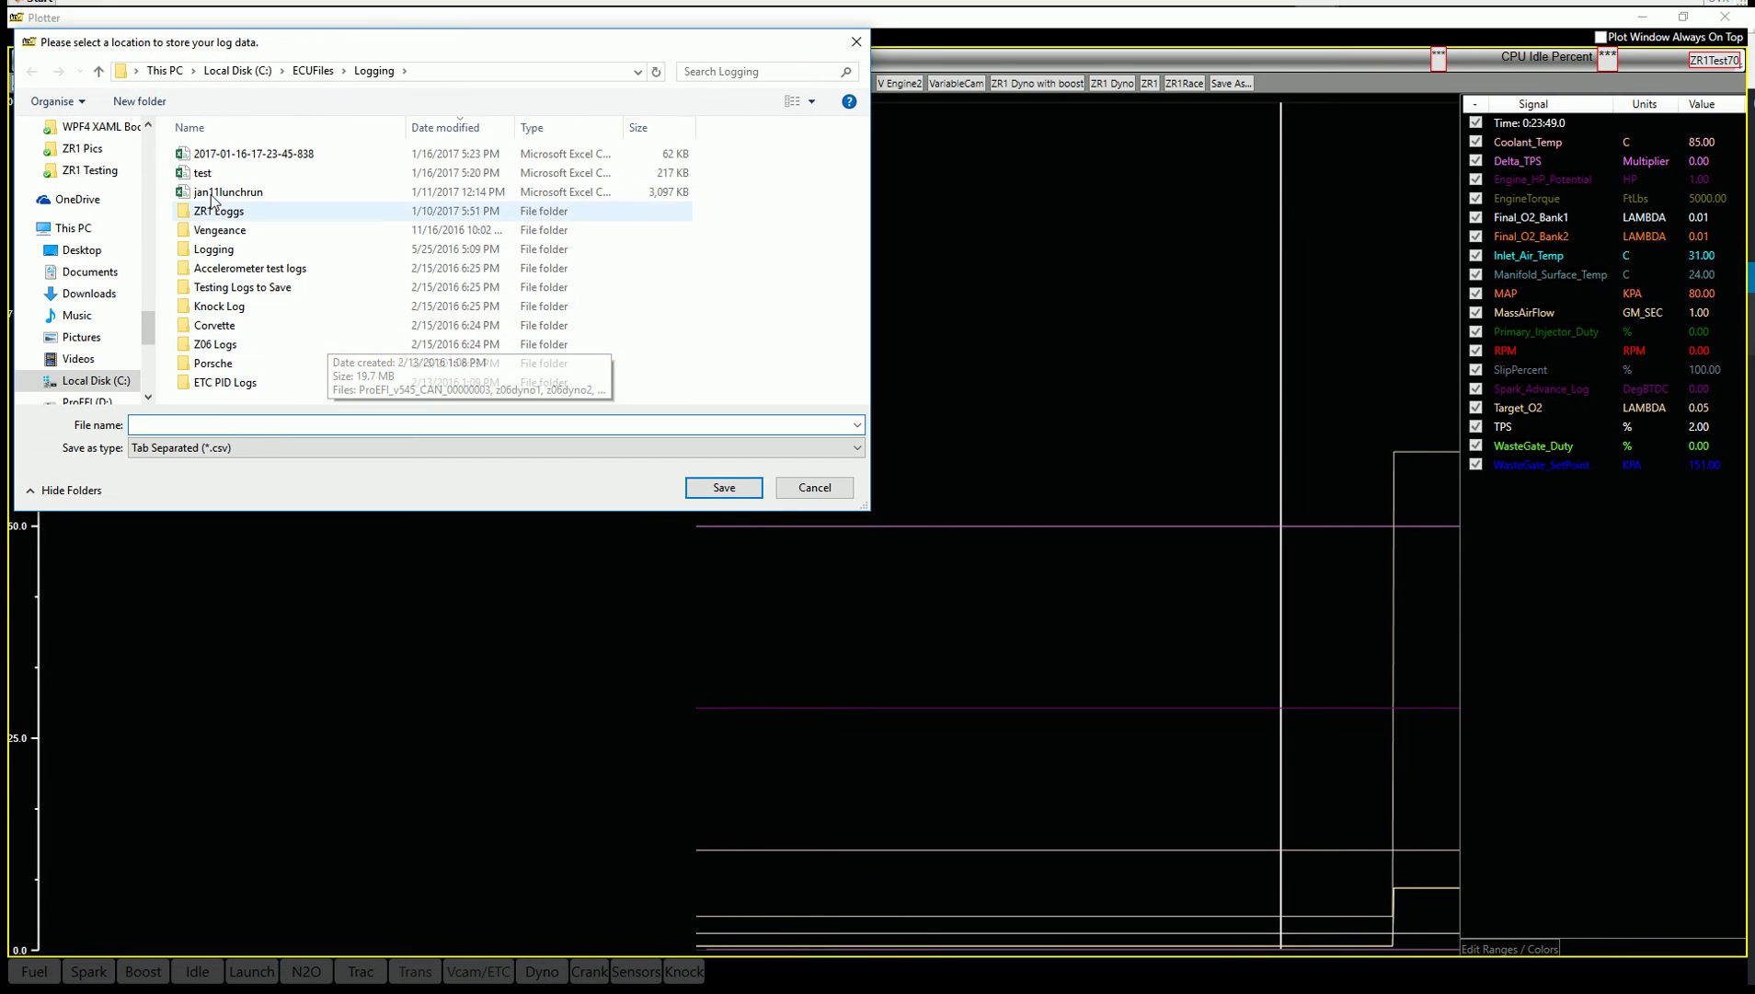
click(211, 173)
click(724, 486)
click(890, 571)
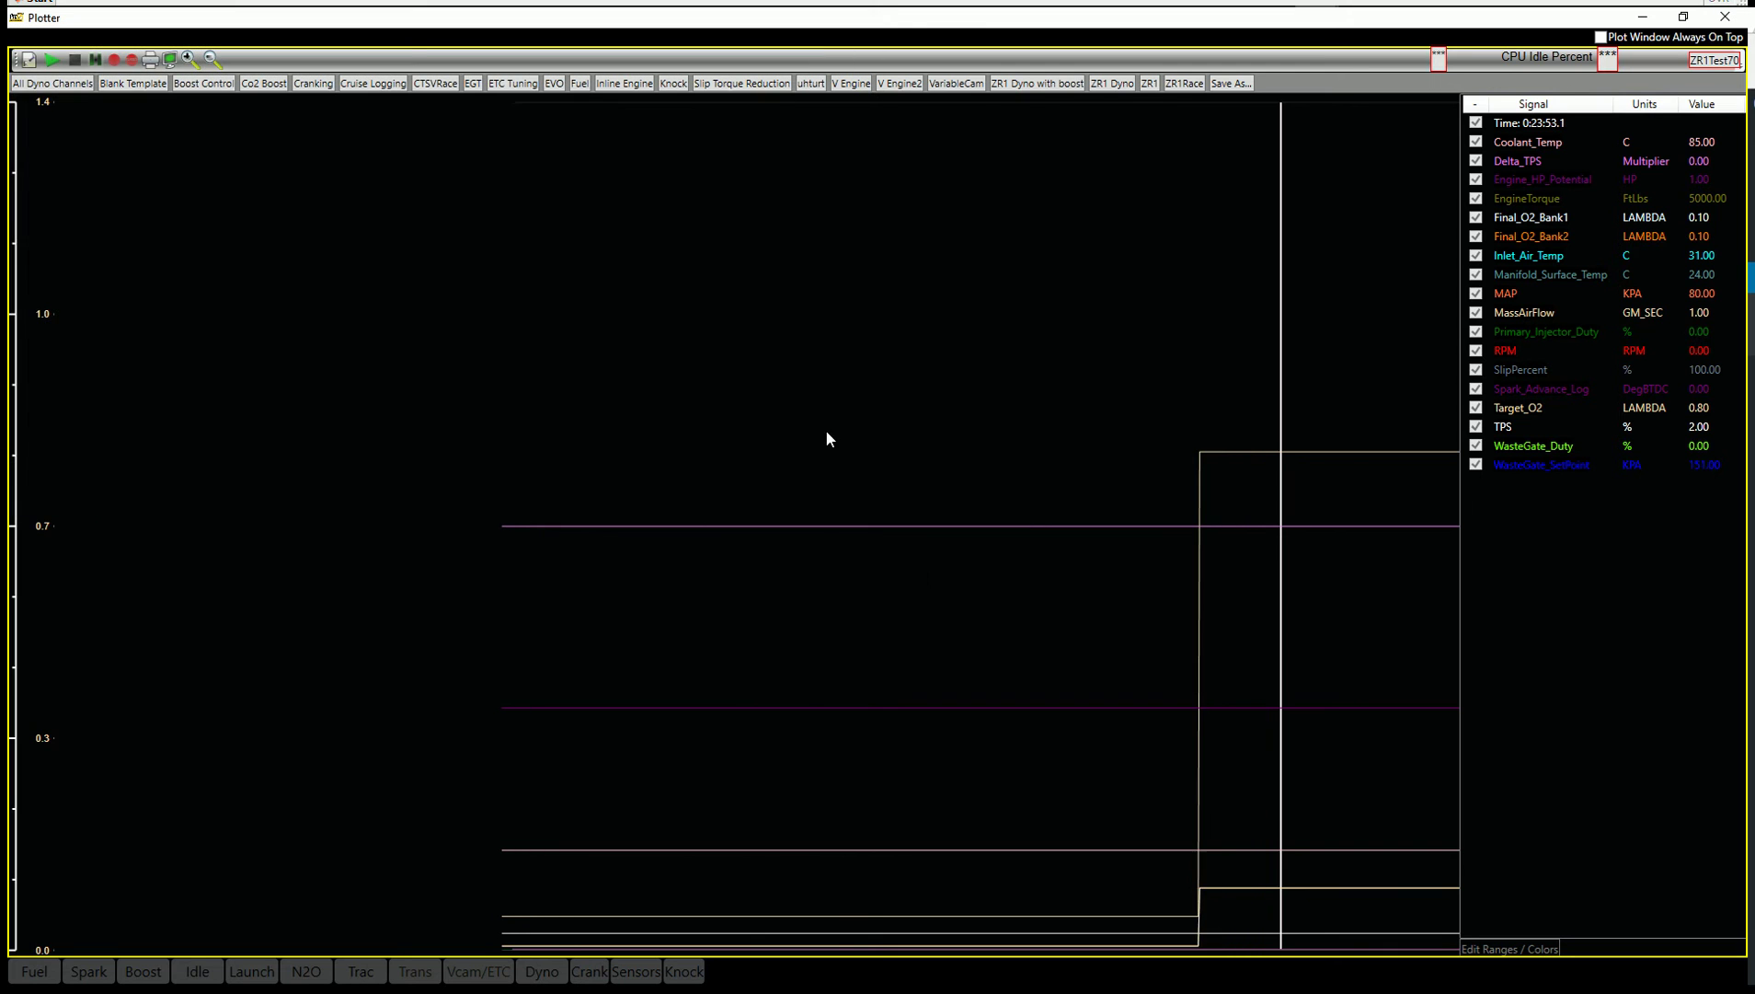
Close the Plotter, reopen it with Alt+X, and maximize it.
click(1725, 18)
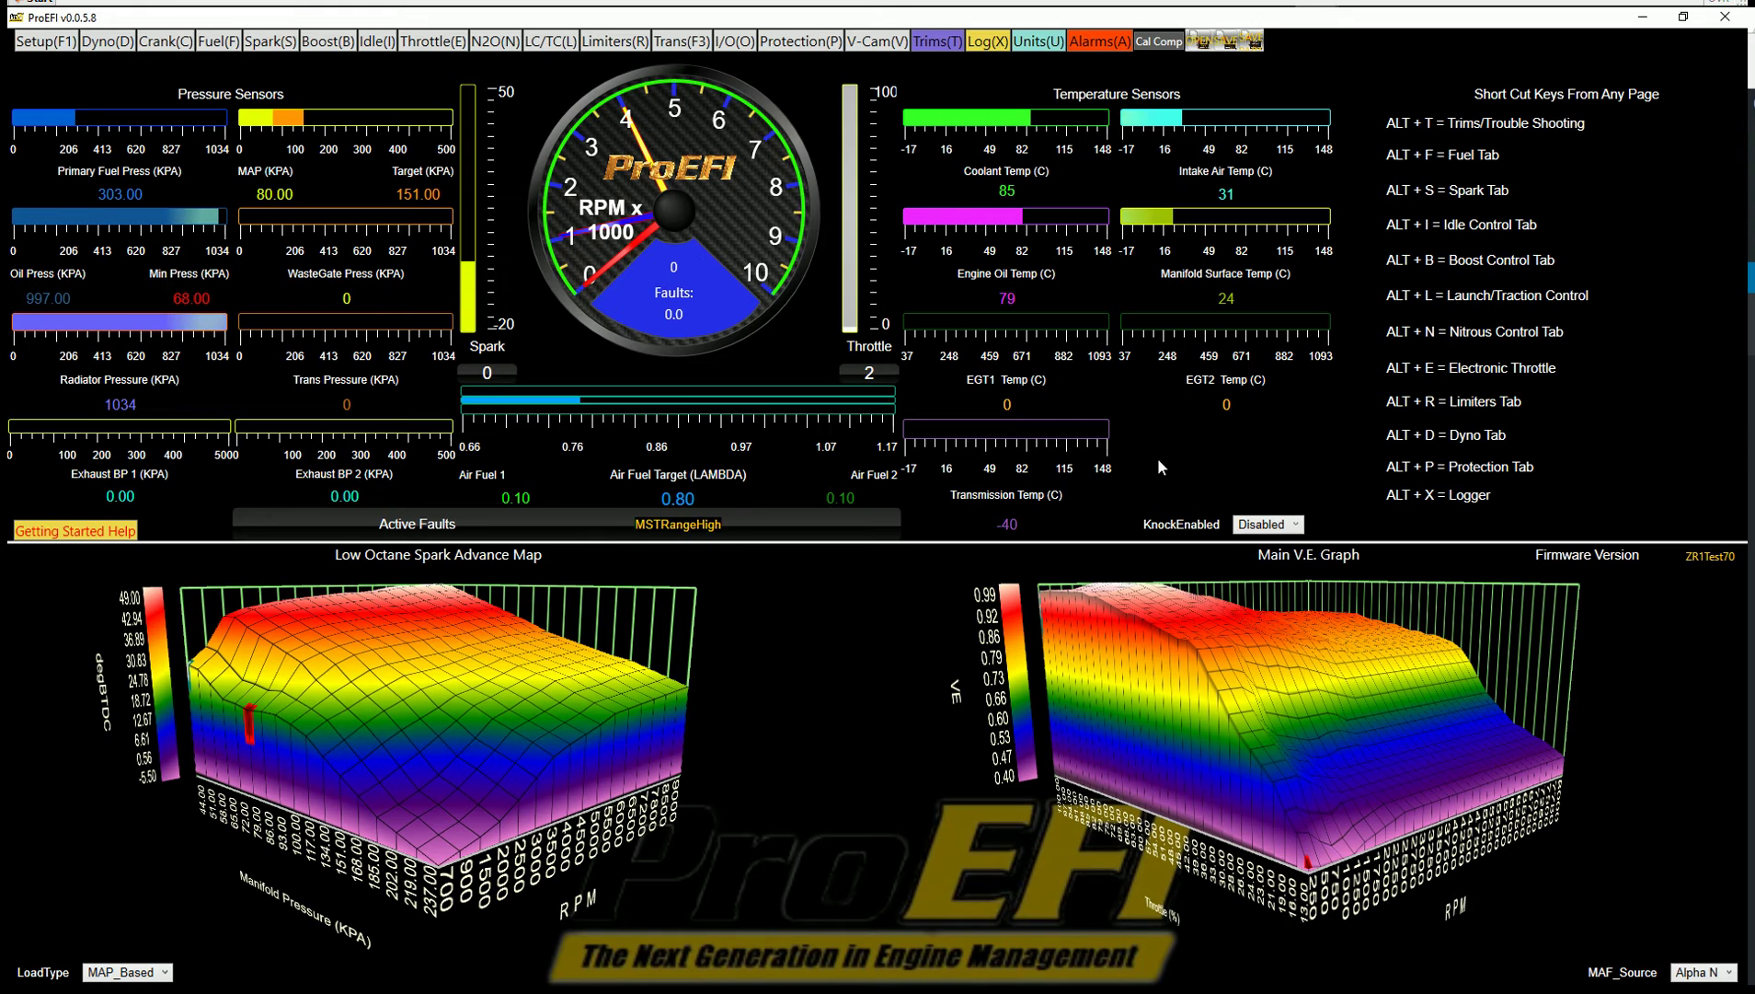
key(alt+x)
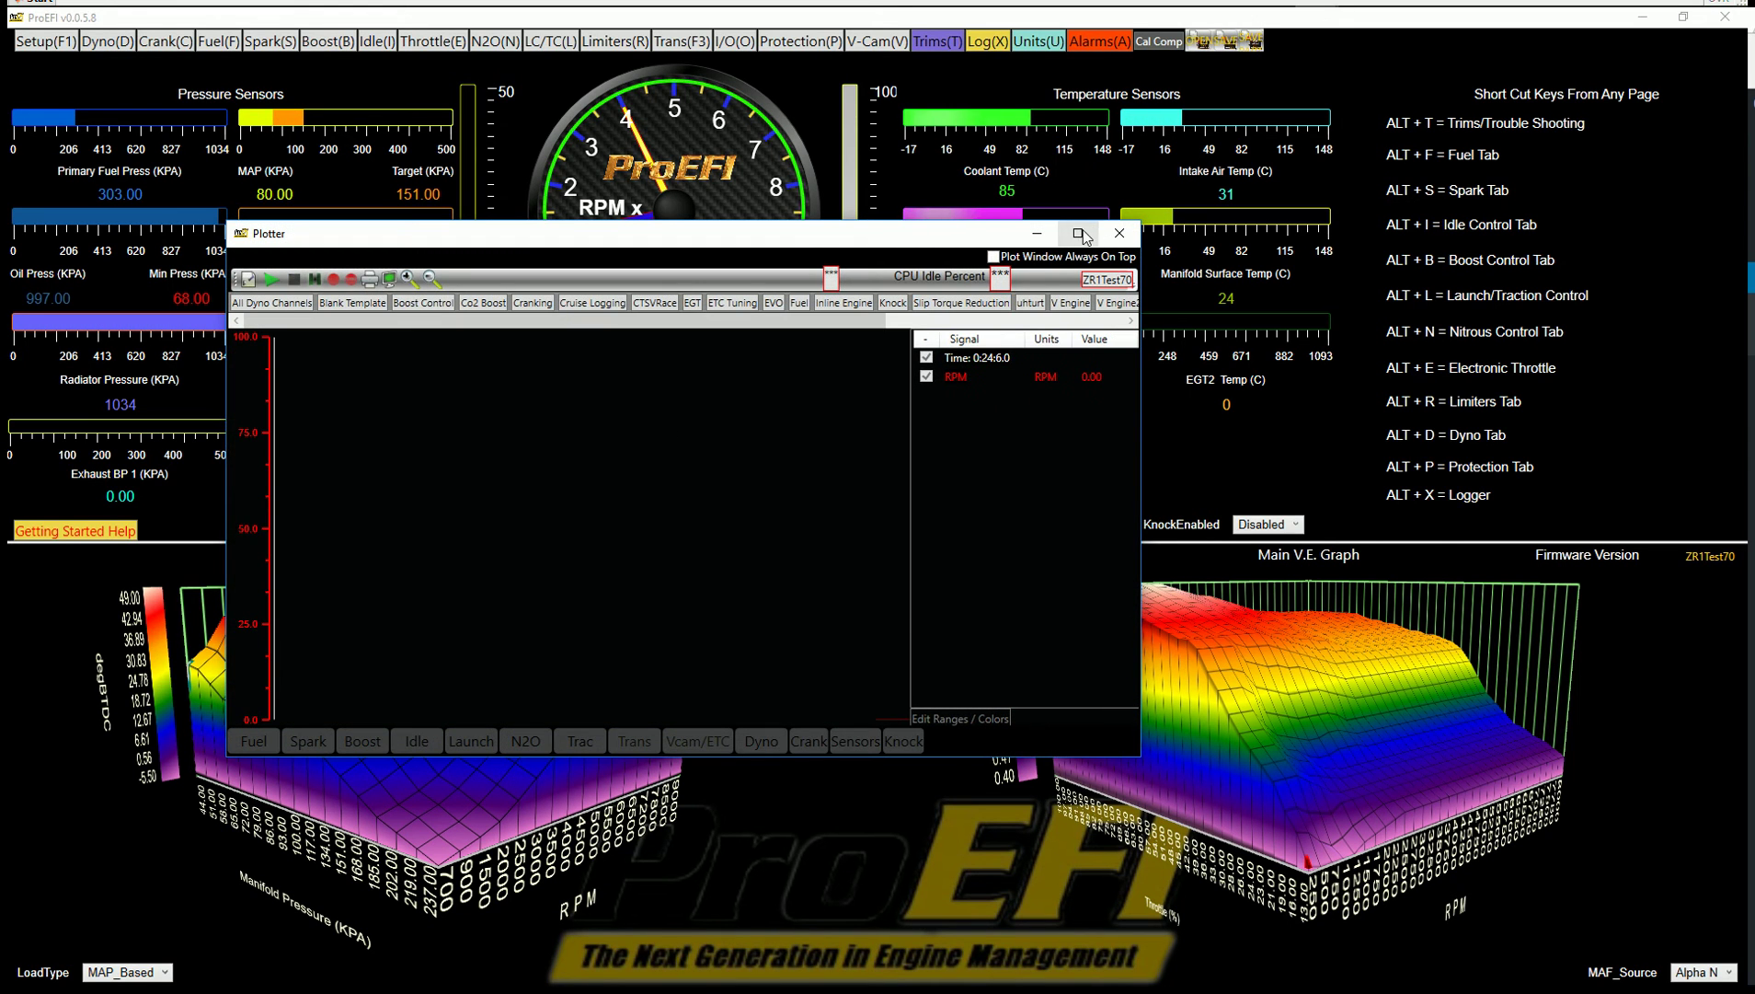
click(1076, 233)
Replay the saved jan11lunchrun log and place the time marker on it.
right_click(614, 284)
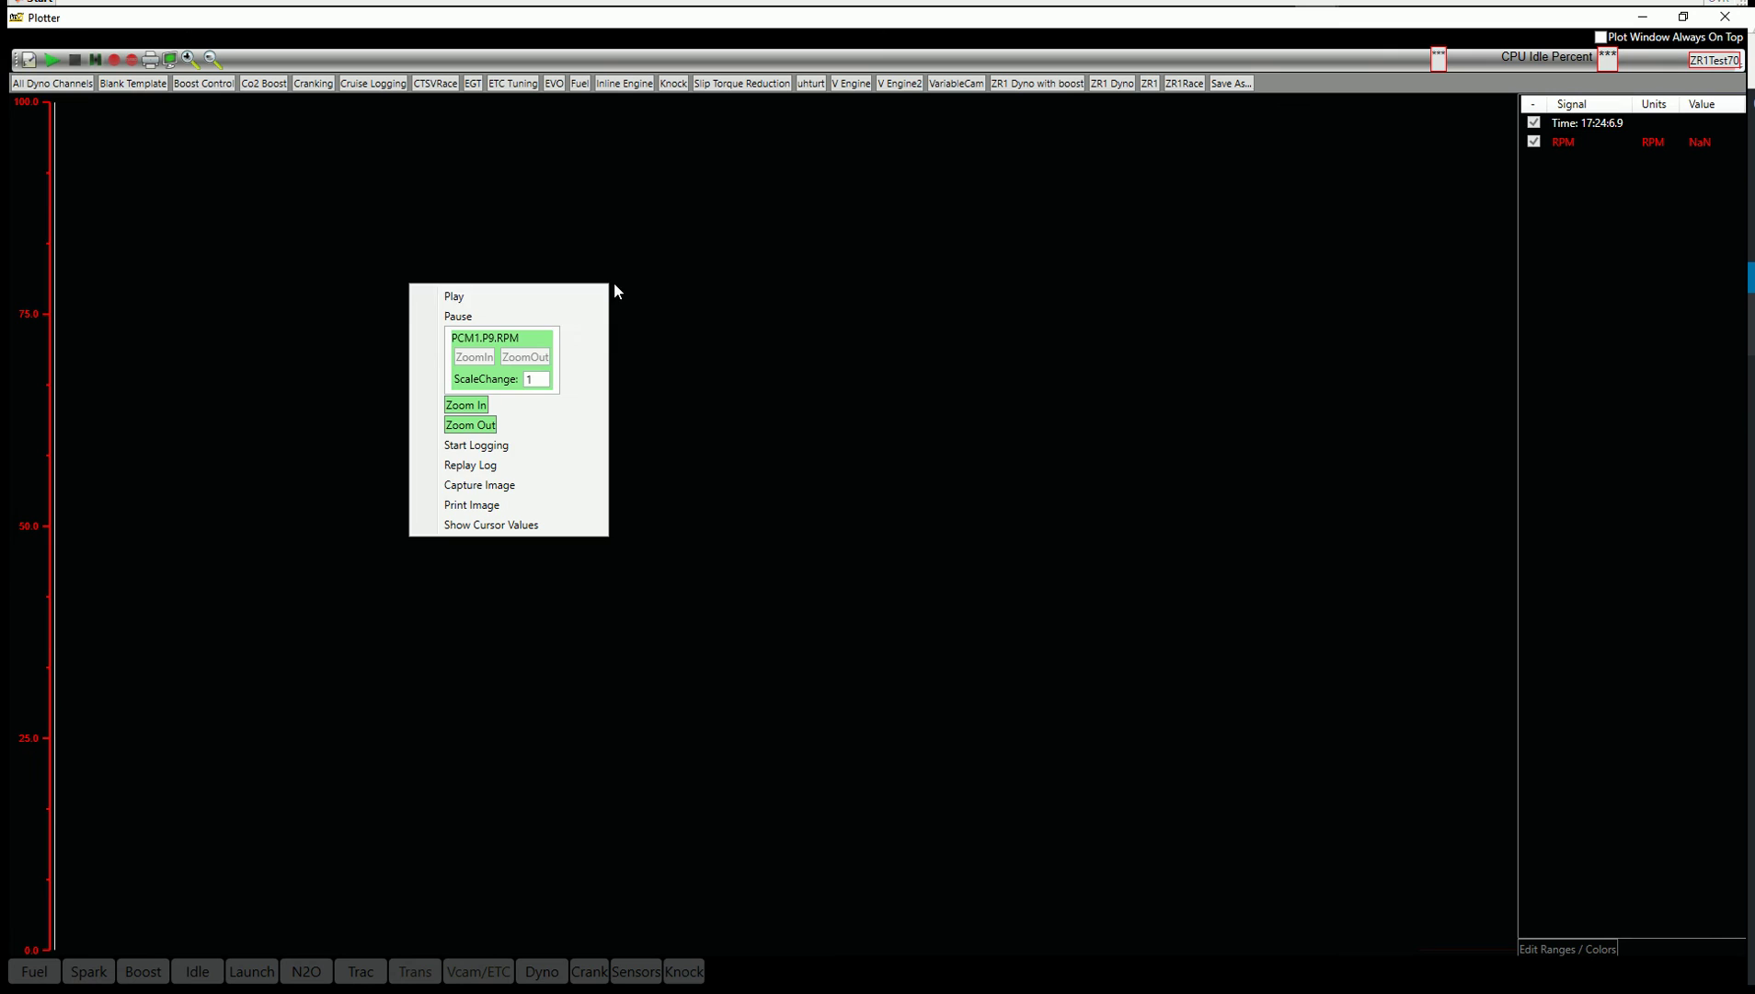
click(493, 467)
click(286, 174)
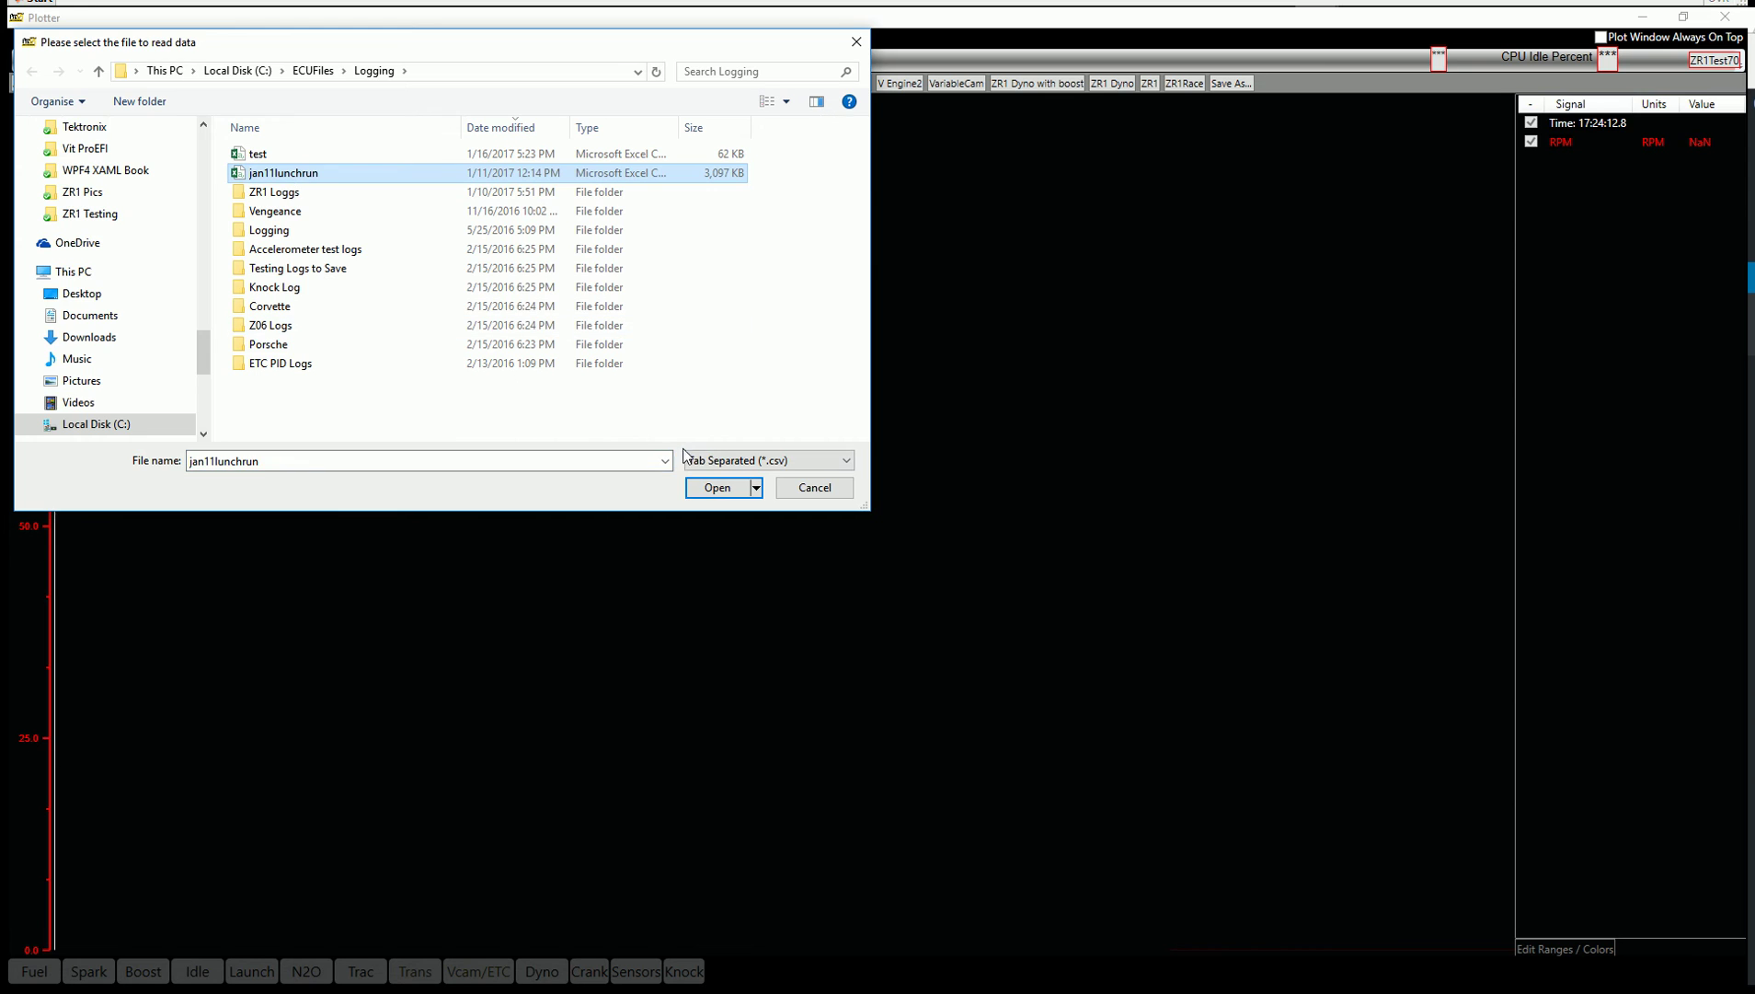
click(717, 487)
click(853, 277)
Load the V Engine2 template, read values at 19:14:24.1 and 19:14:18.3, and zoom out.
click(1236, 298)
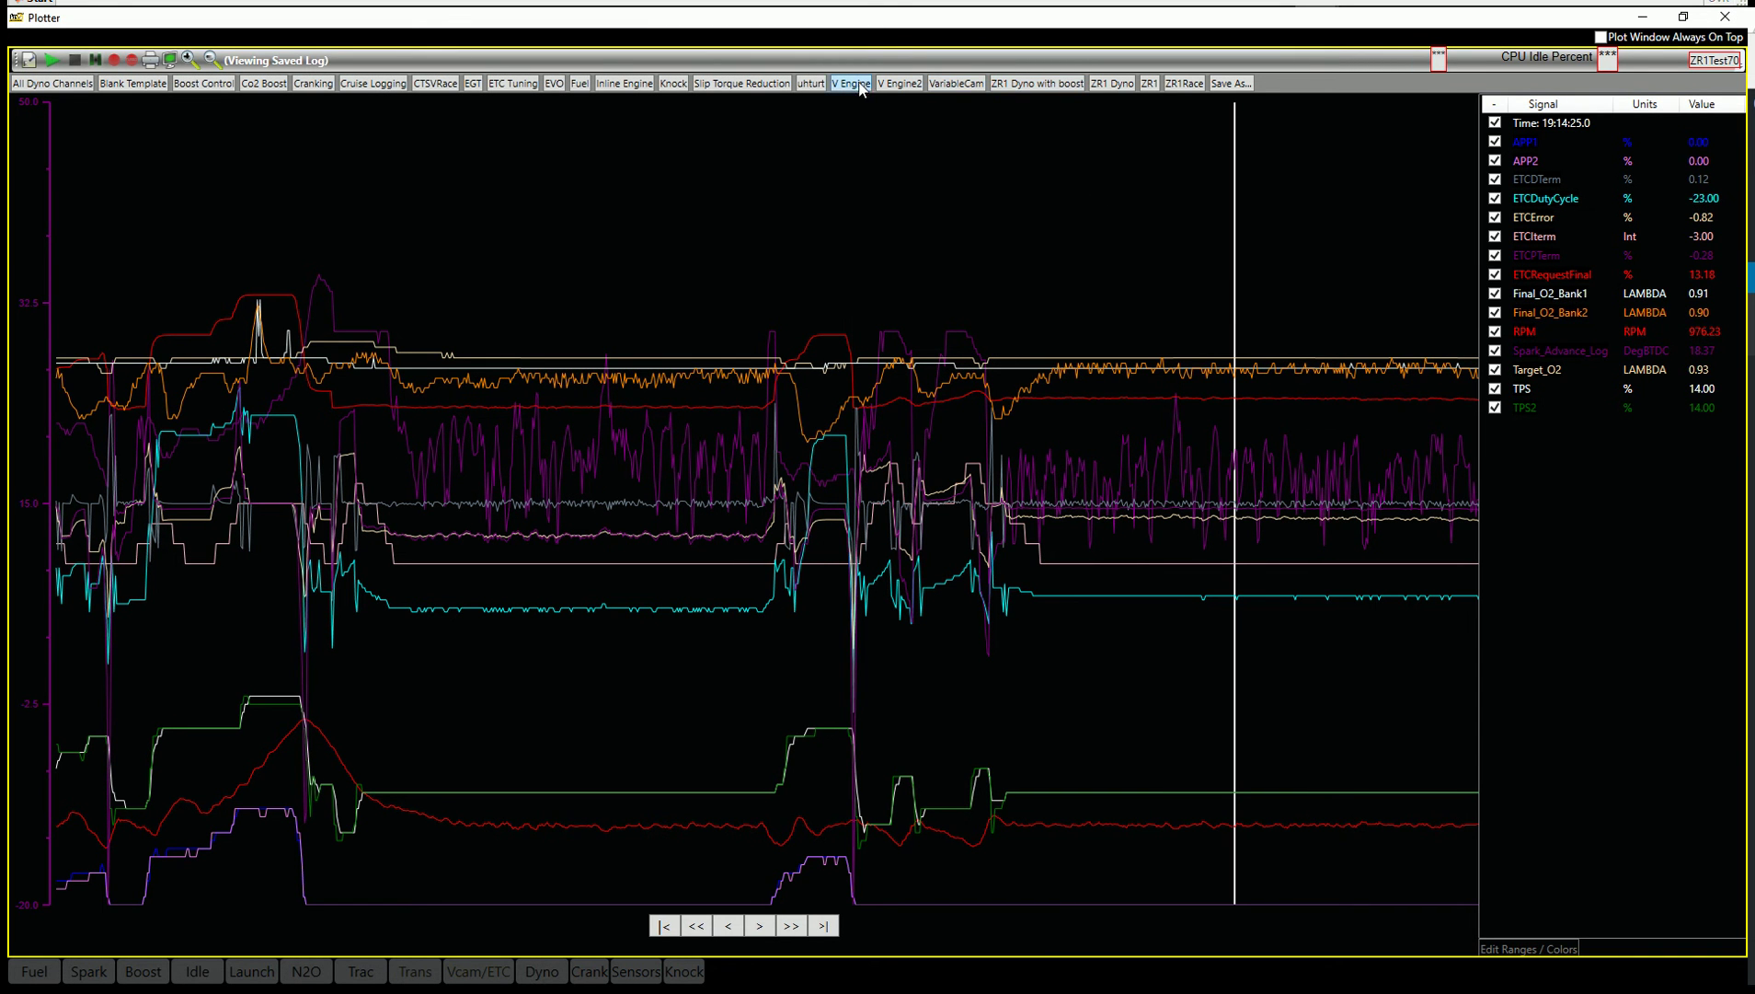
click(895, 82)
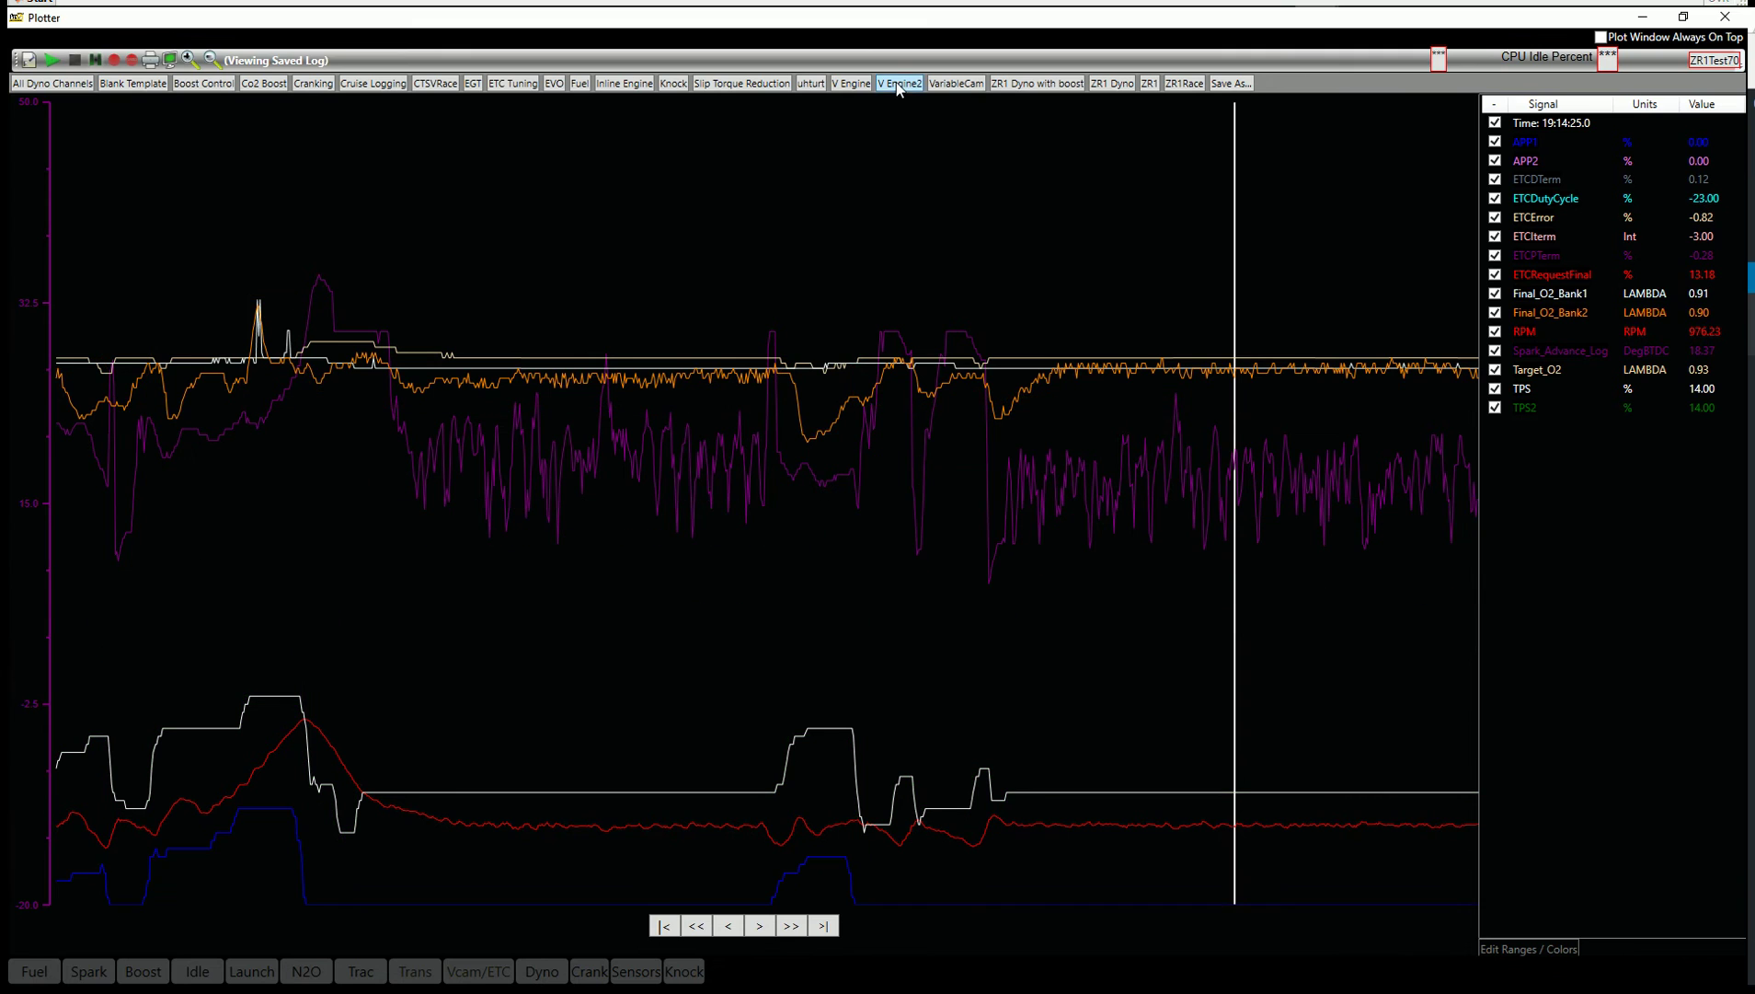
click(1028, 244)
click(1194, 301)
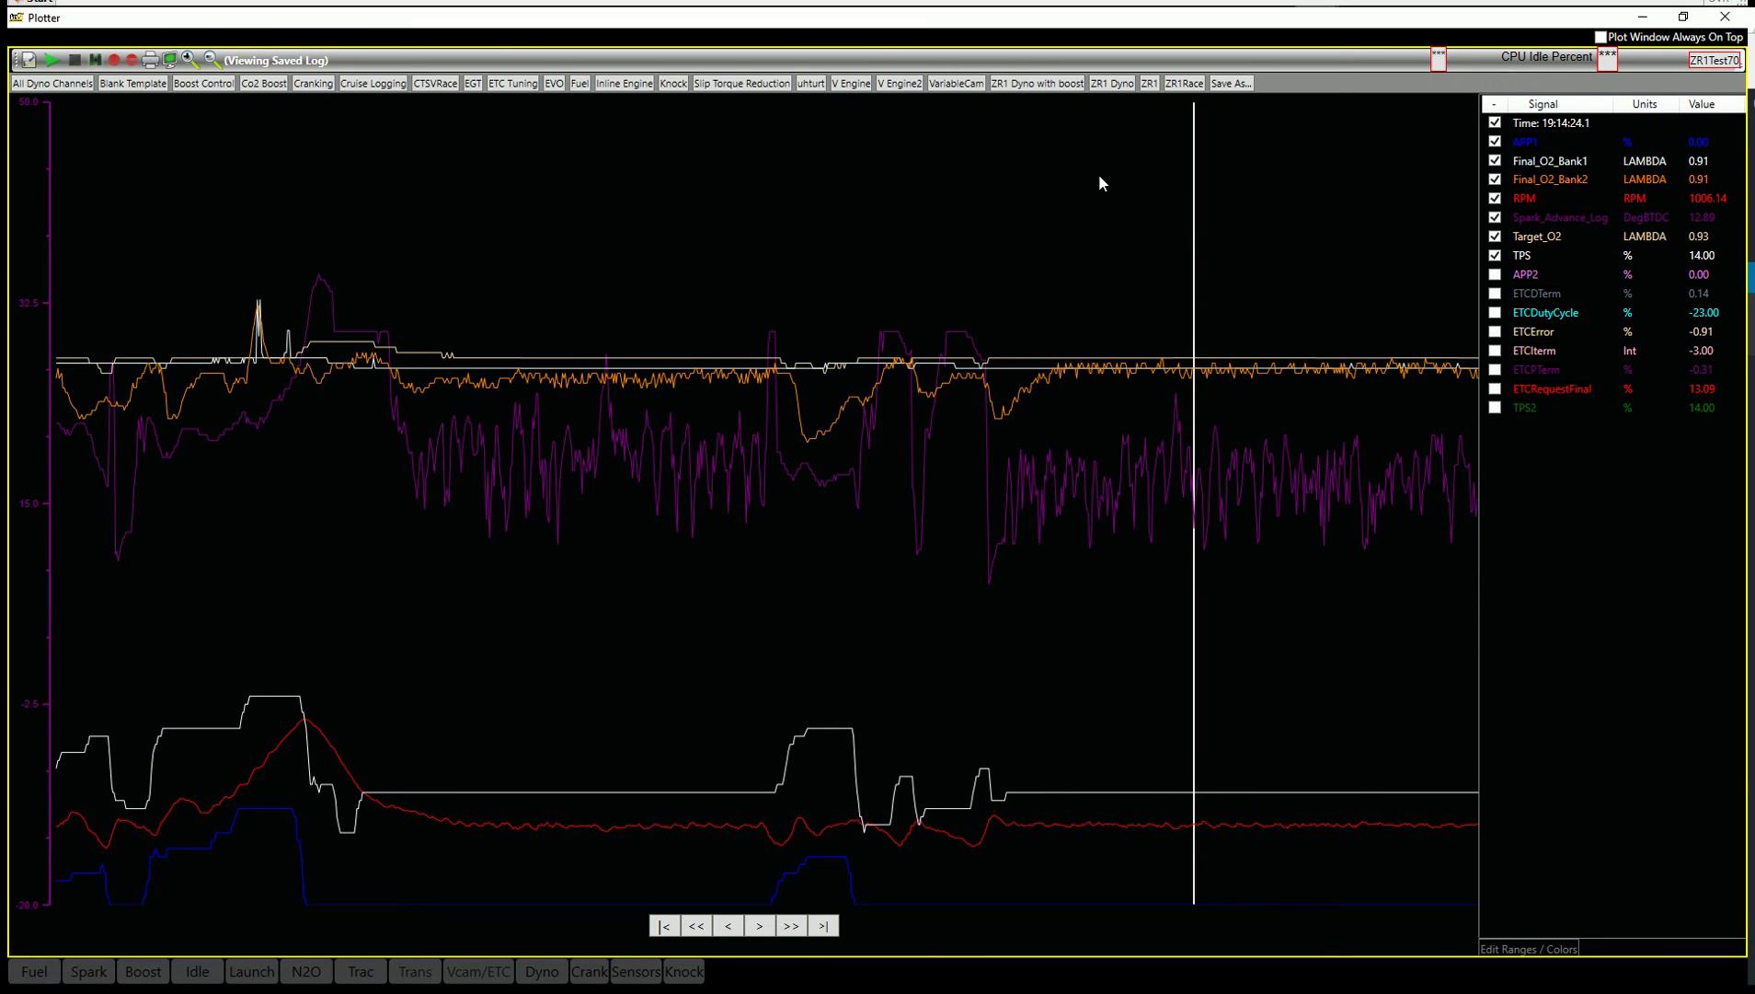
click(1297, 218)
click(916, 229)
click(188, 61)
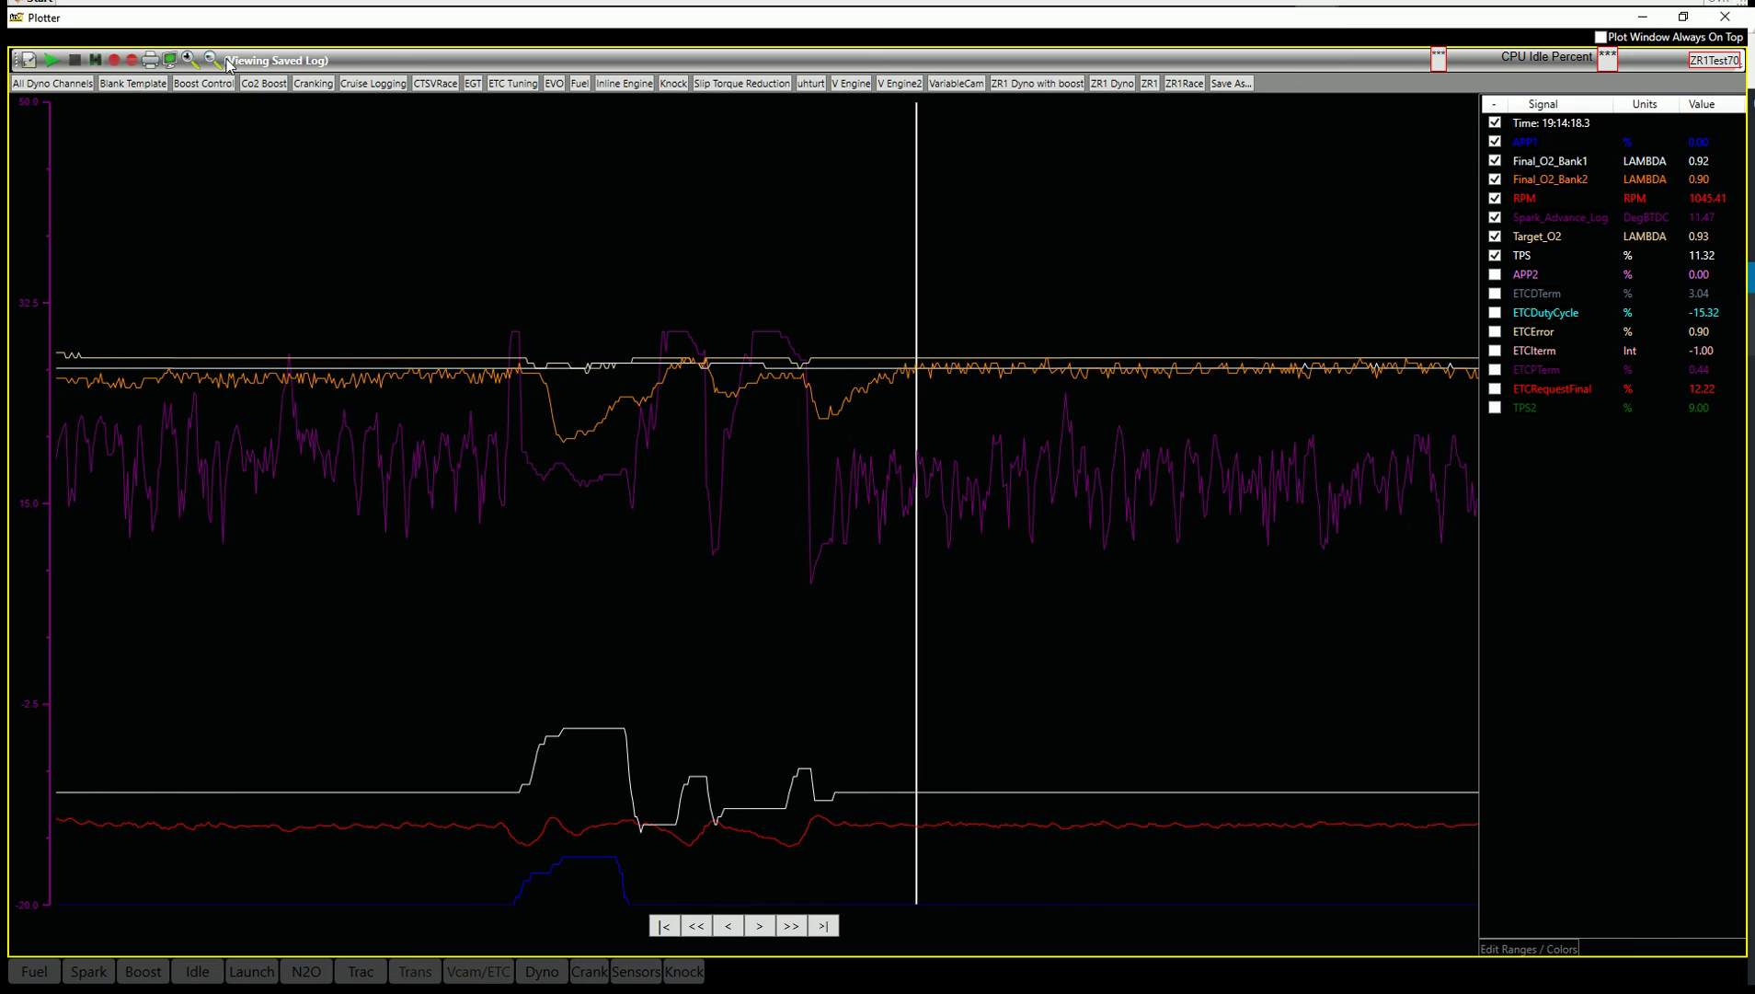
click(211, 62)
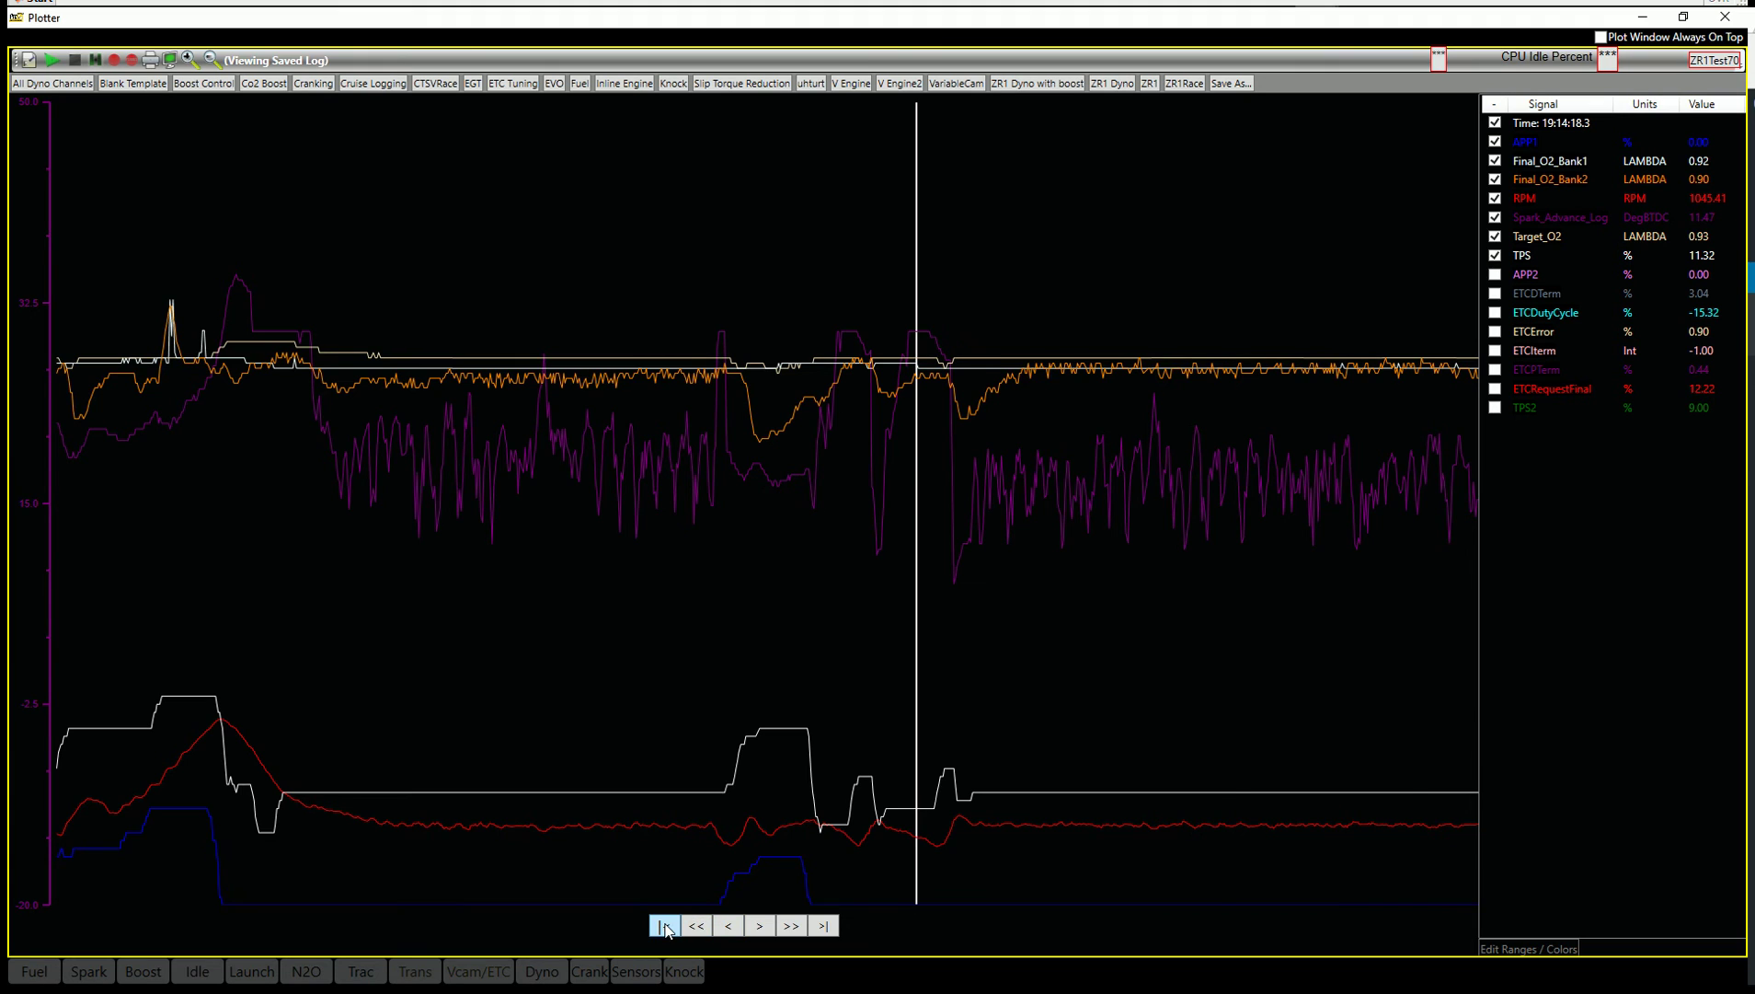
Jump through the log to the full-throttle pull and place the time marker on it.
click(665, 925)
click(825, 927)
click(695, 926)
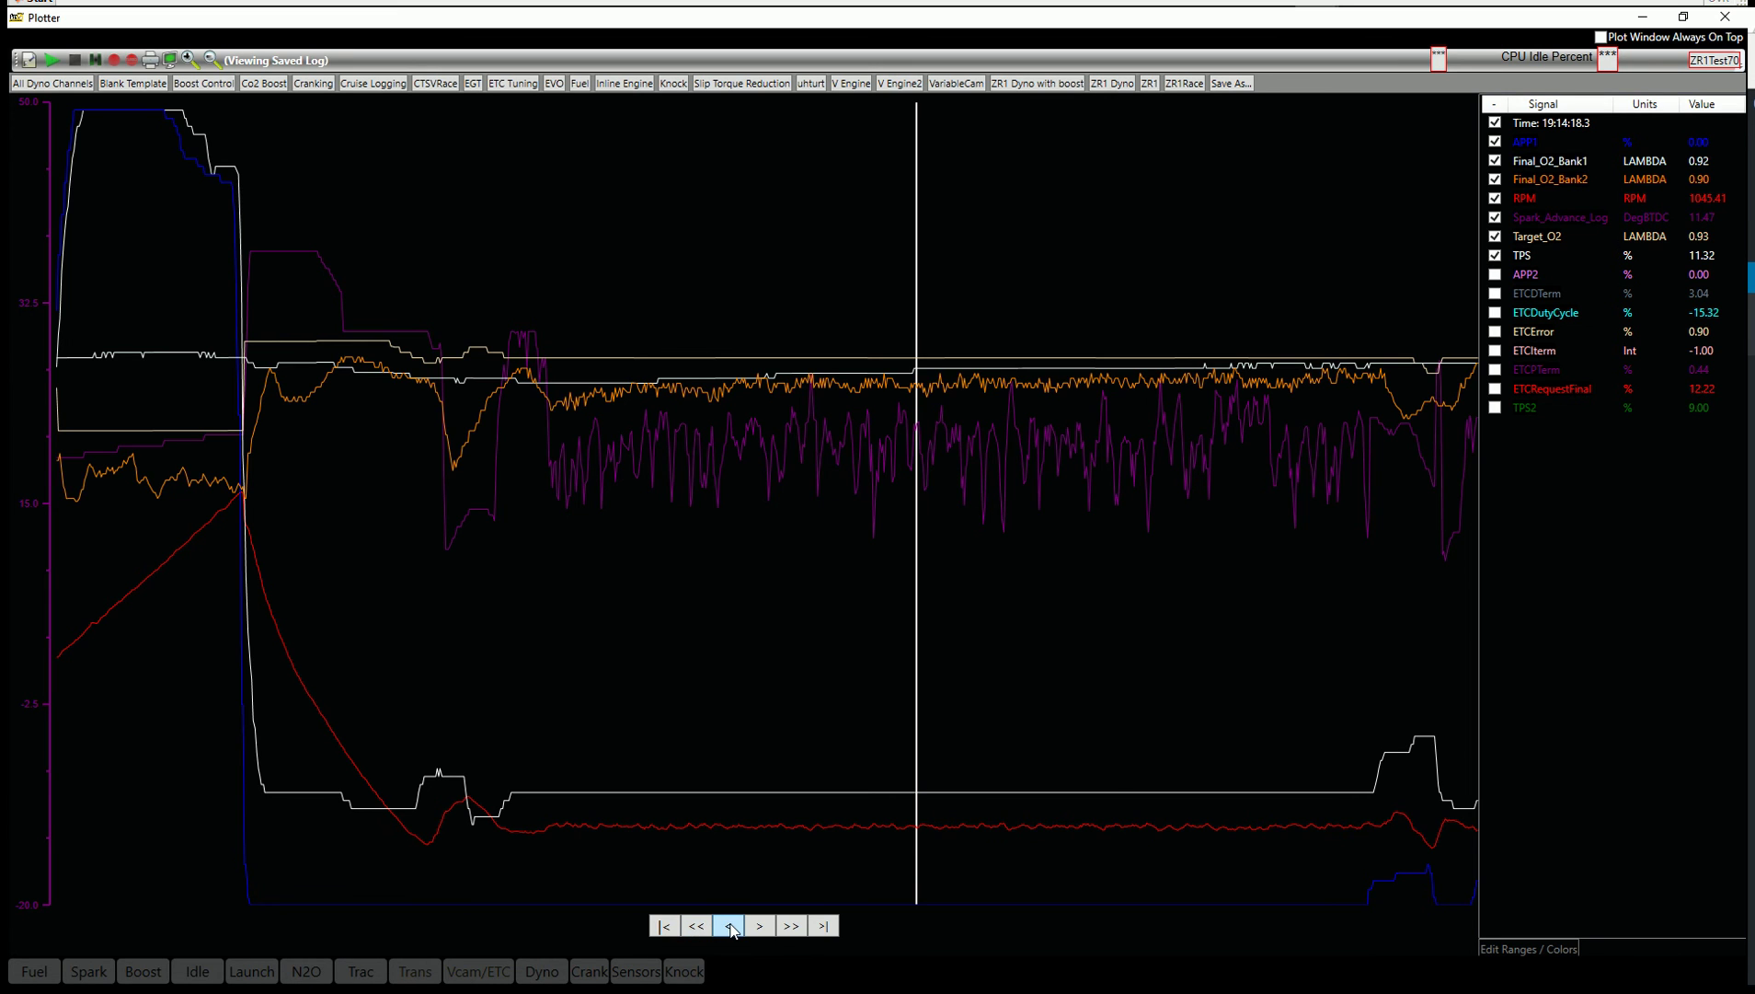
click(730, 927)
click(730, 926)
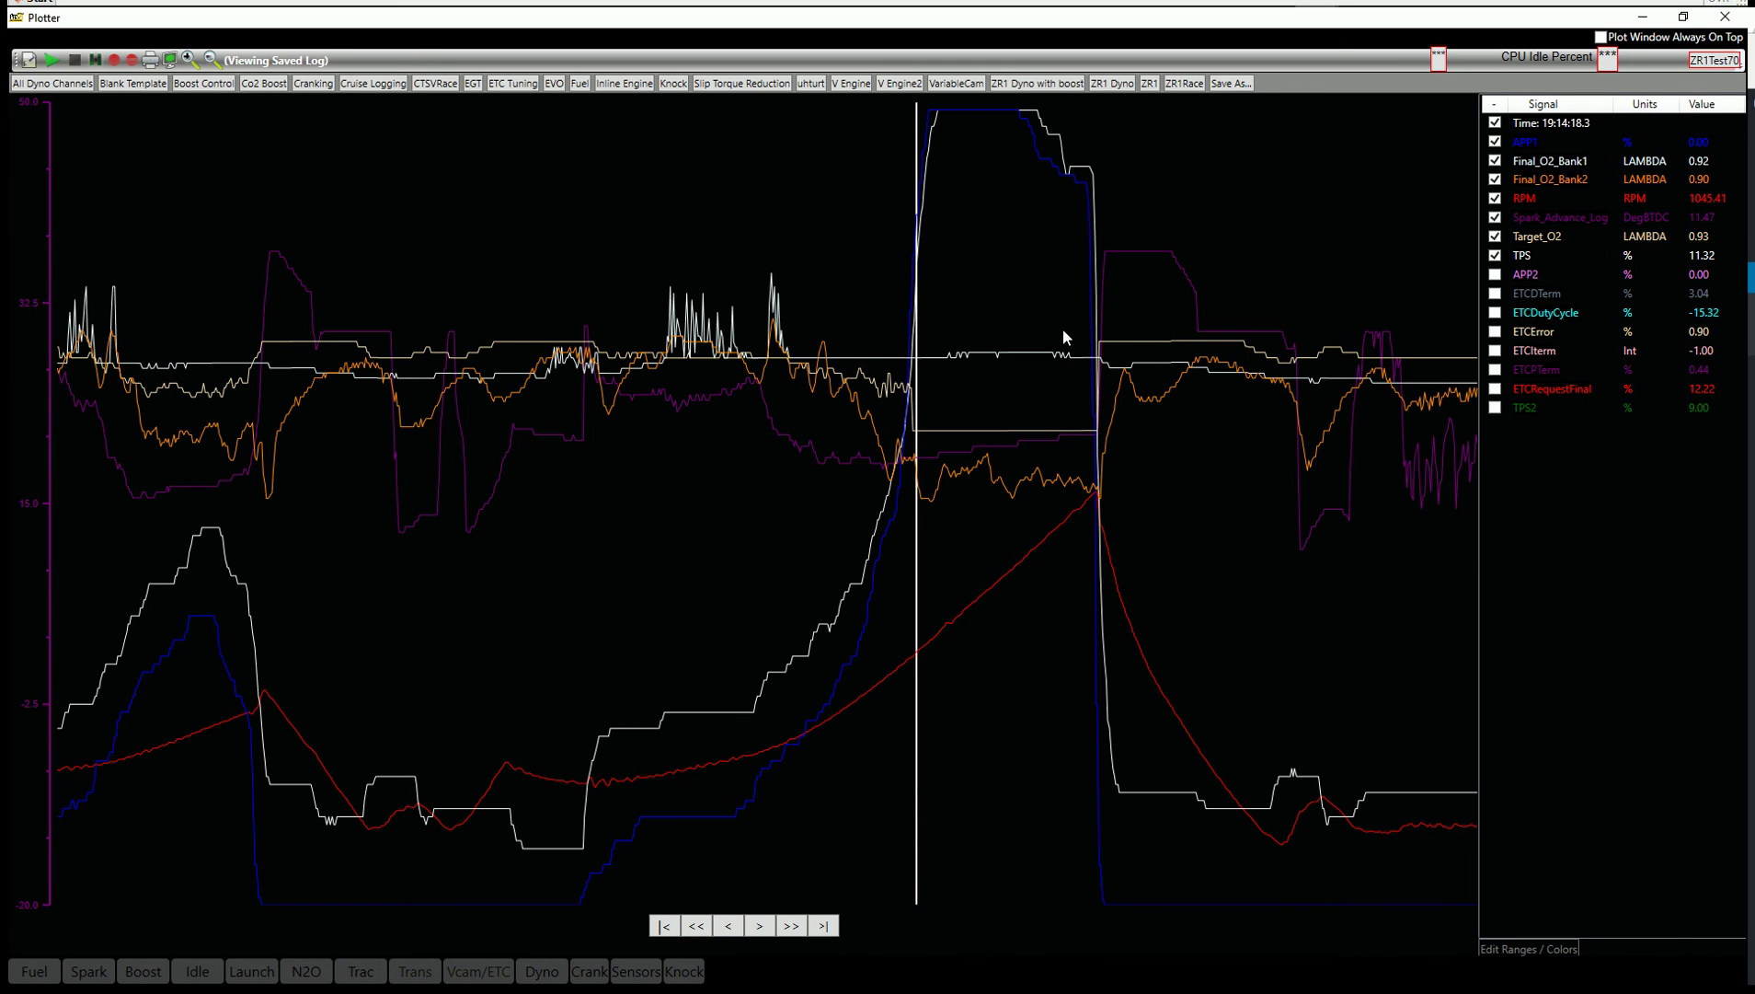
click(1064, 332)
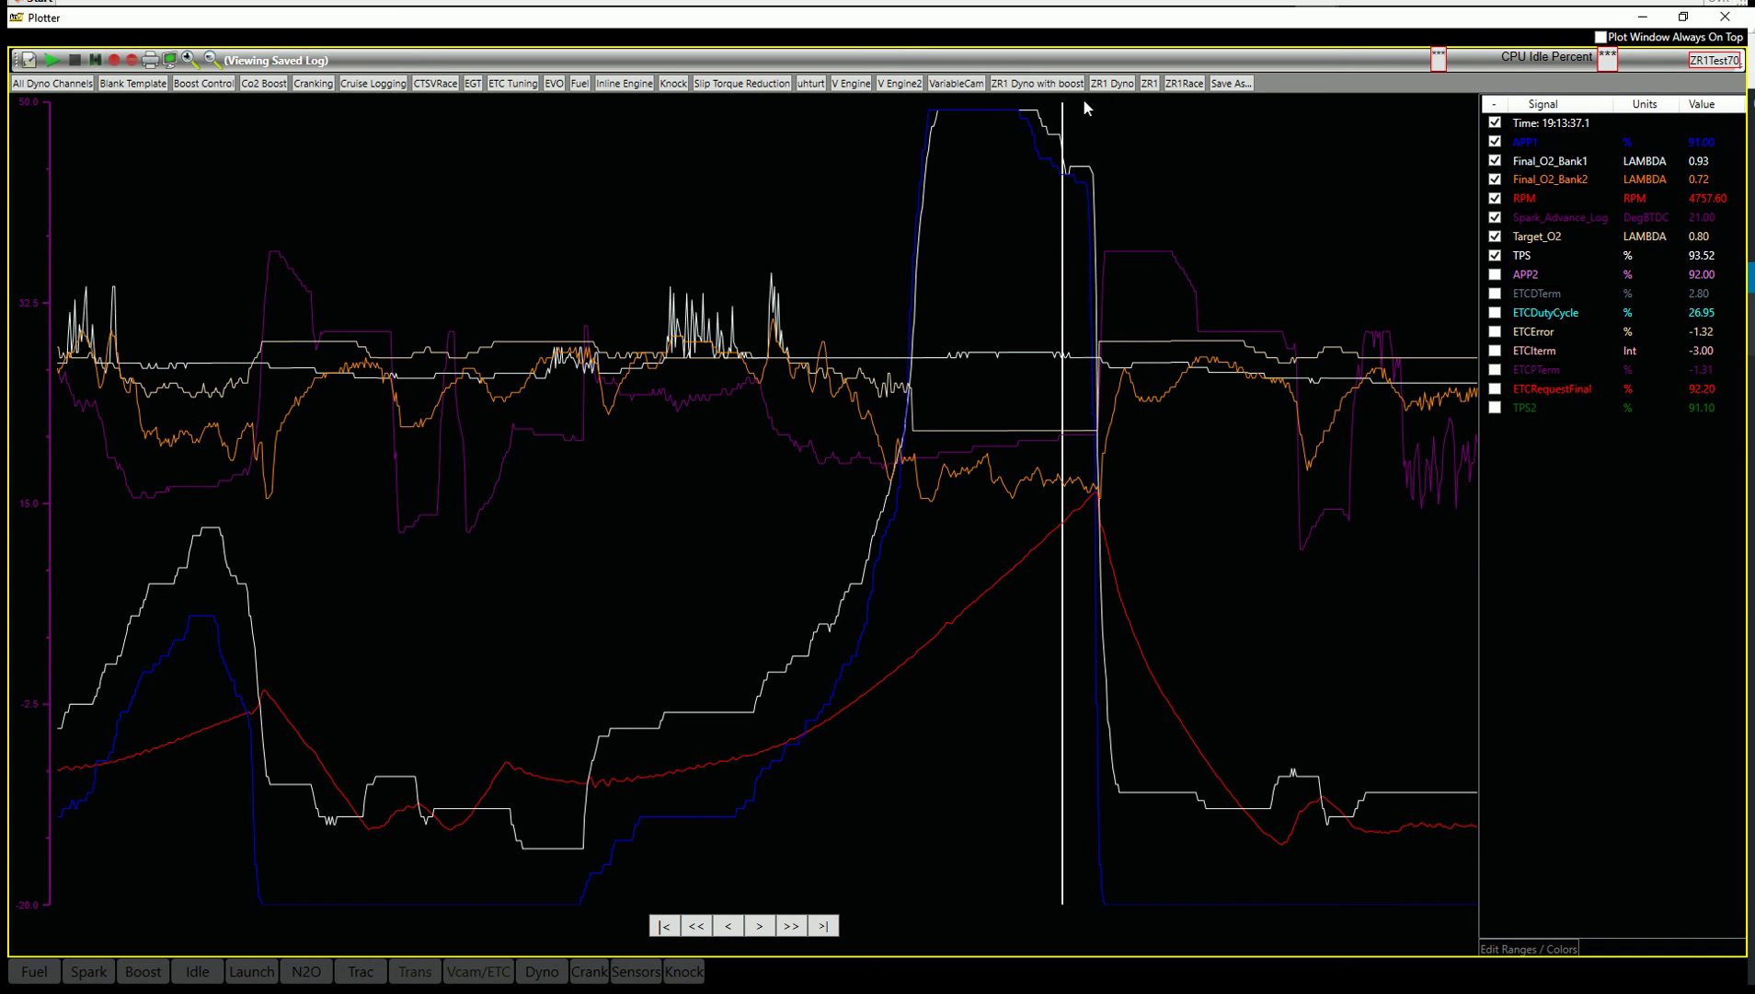
Load the ZR1 channel set and read values at 19:13:37.3 (RPM 4909.27, TPS 92.00).
click(1151, 81)
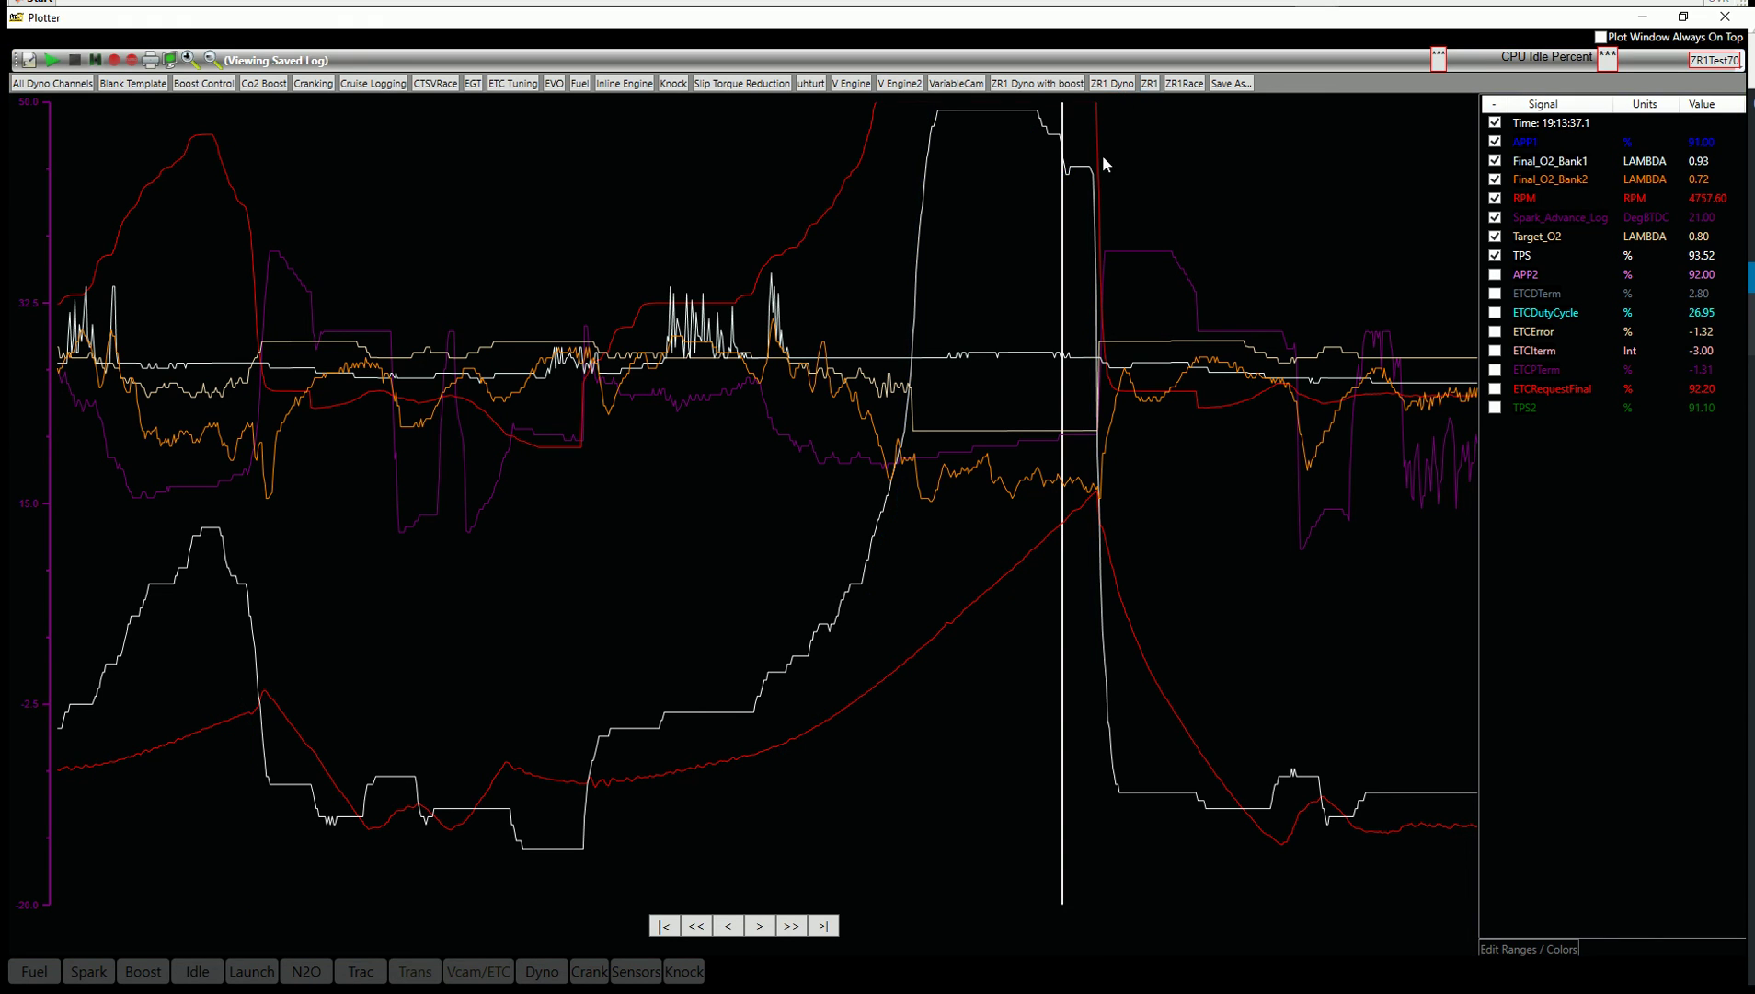
click(989, 215)
click(1043, 207)
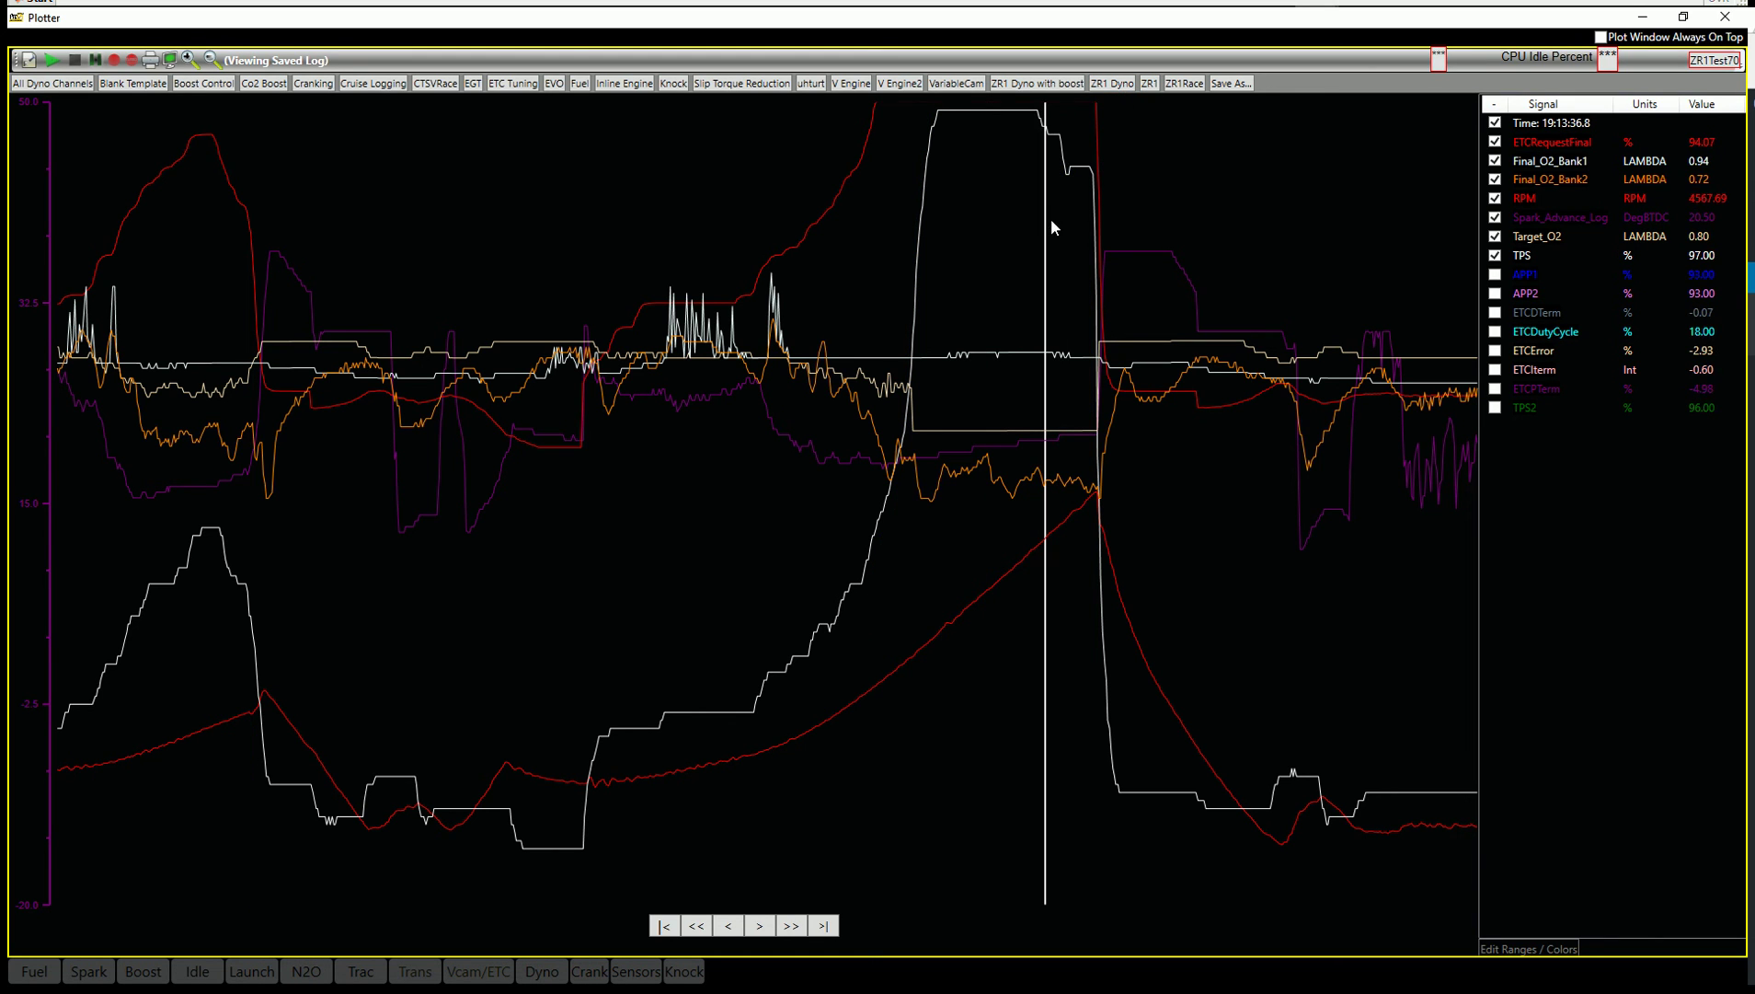
click(1073, 224)
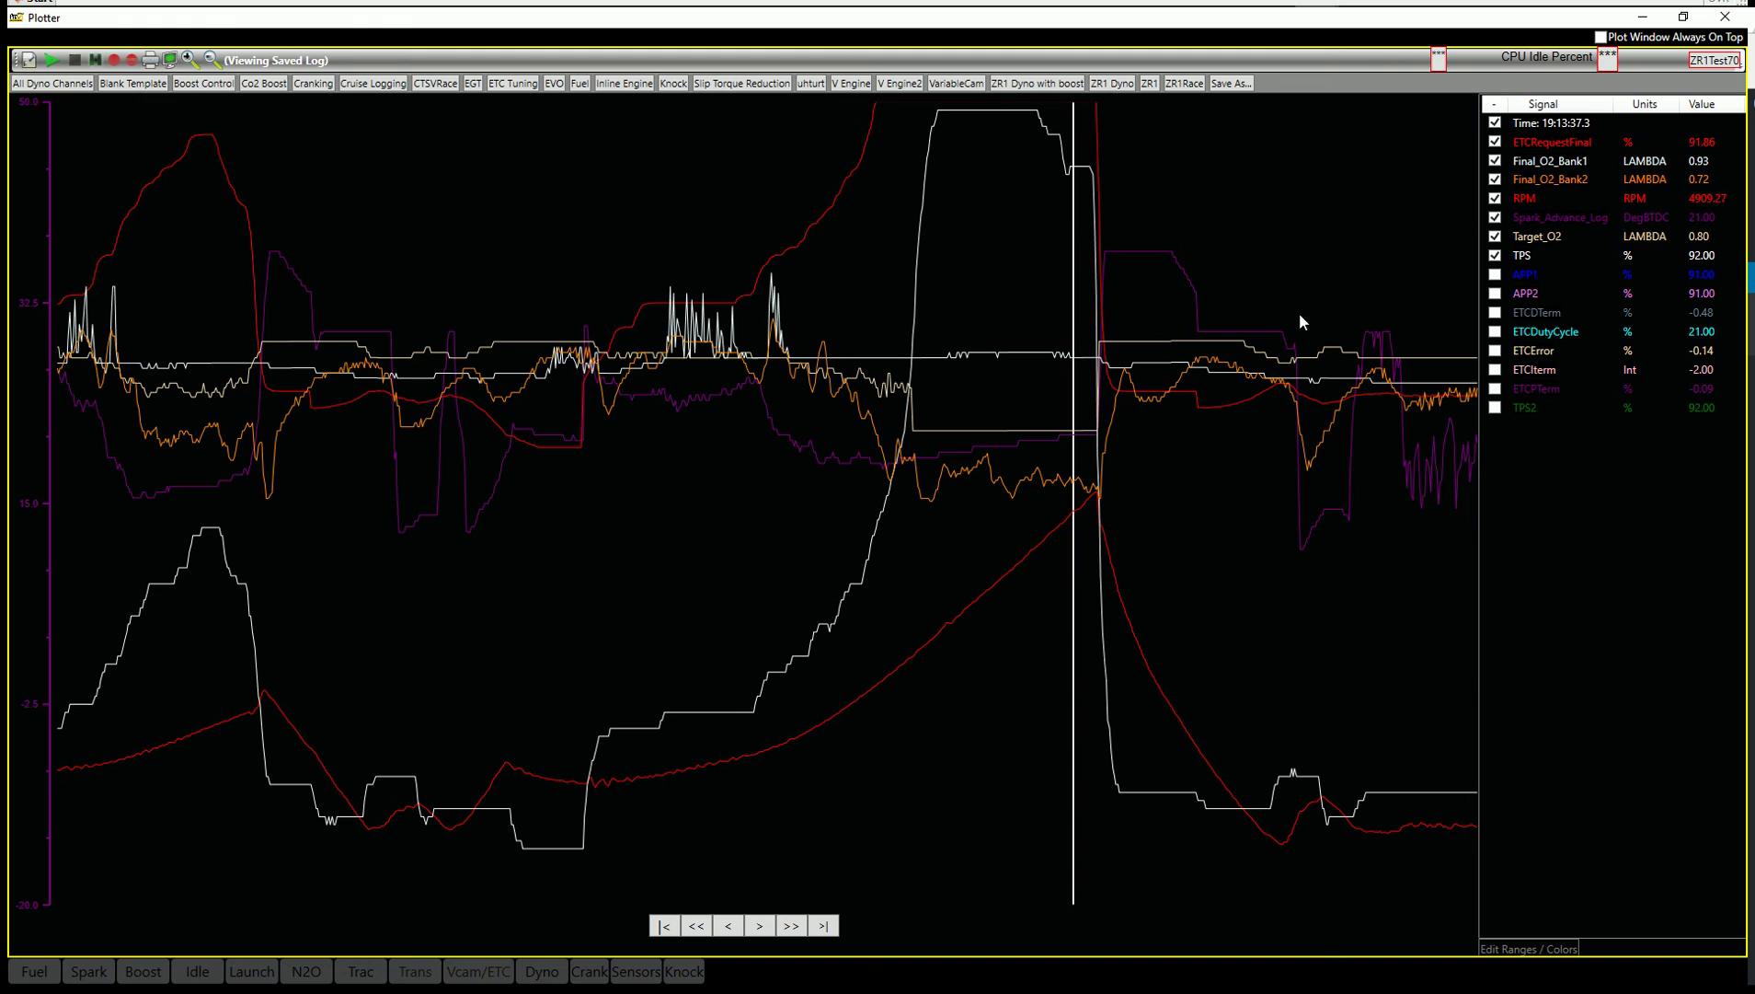
Select the Final_O2_Bank2 and Final_O2_Bank1 signals and sweep the time marker across the pull.
click(1701, 180)
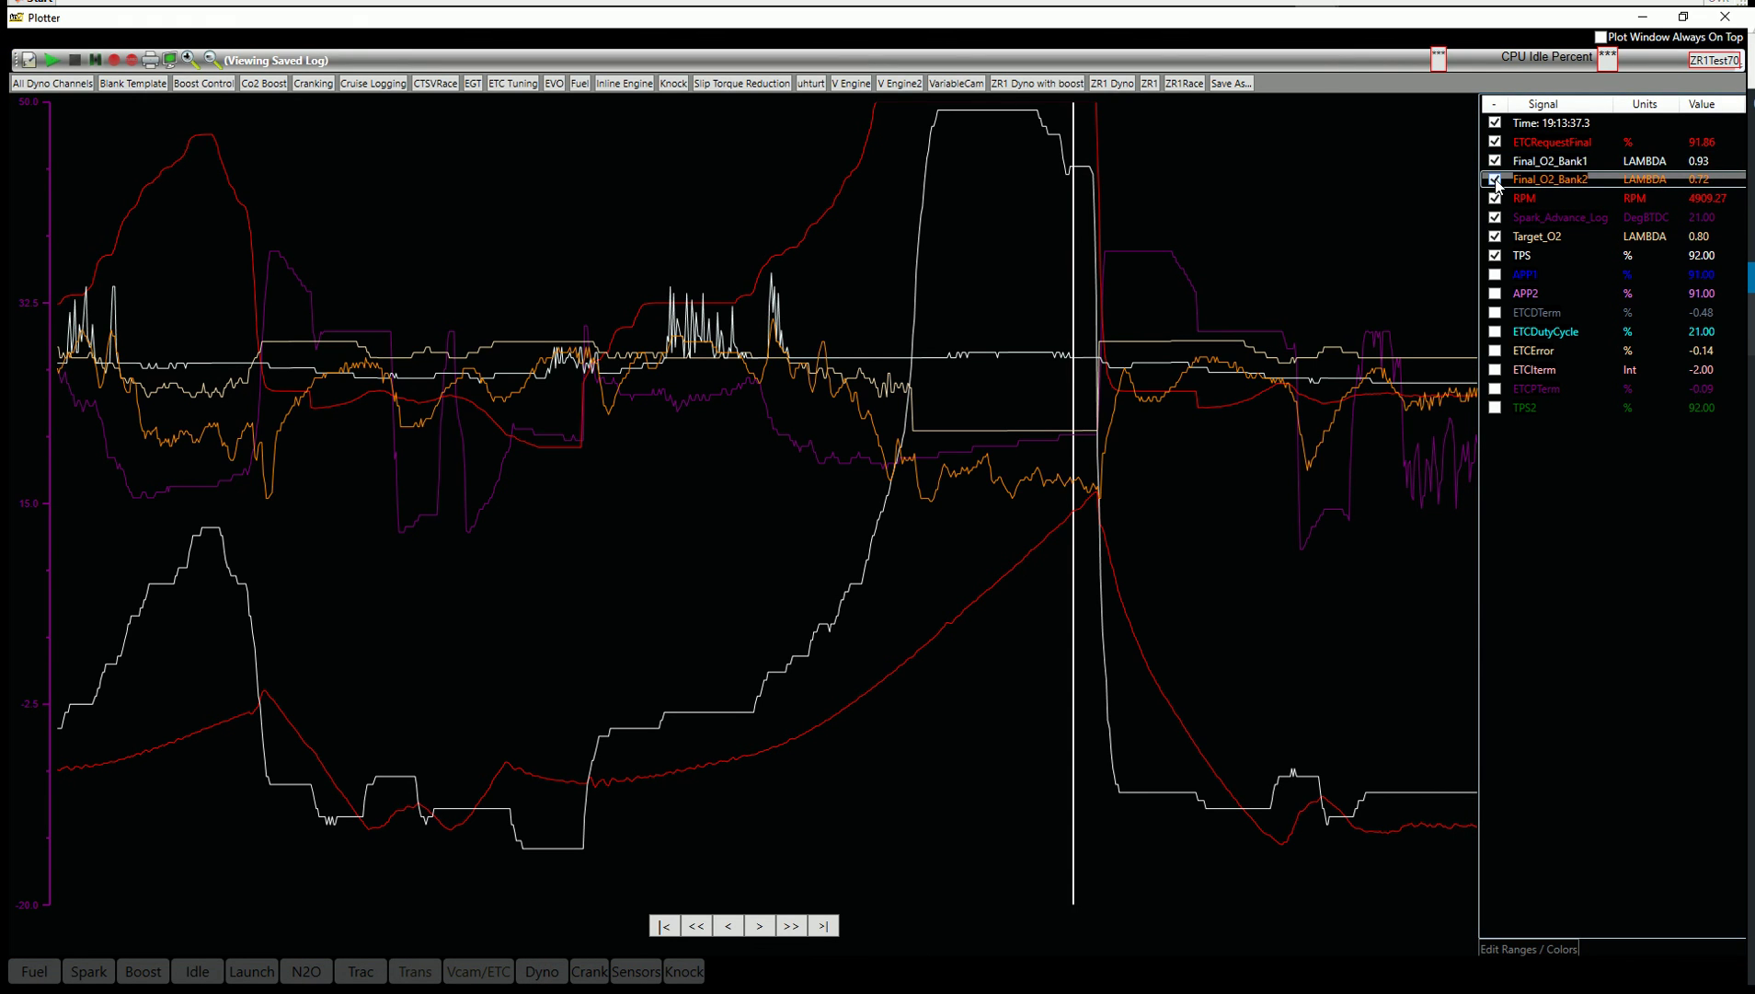
click(1496, 163)
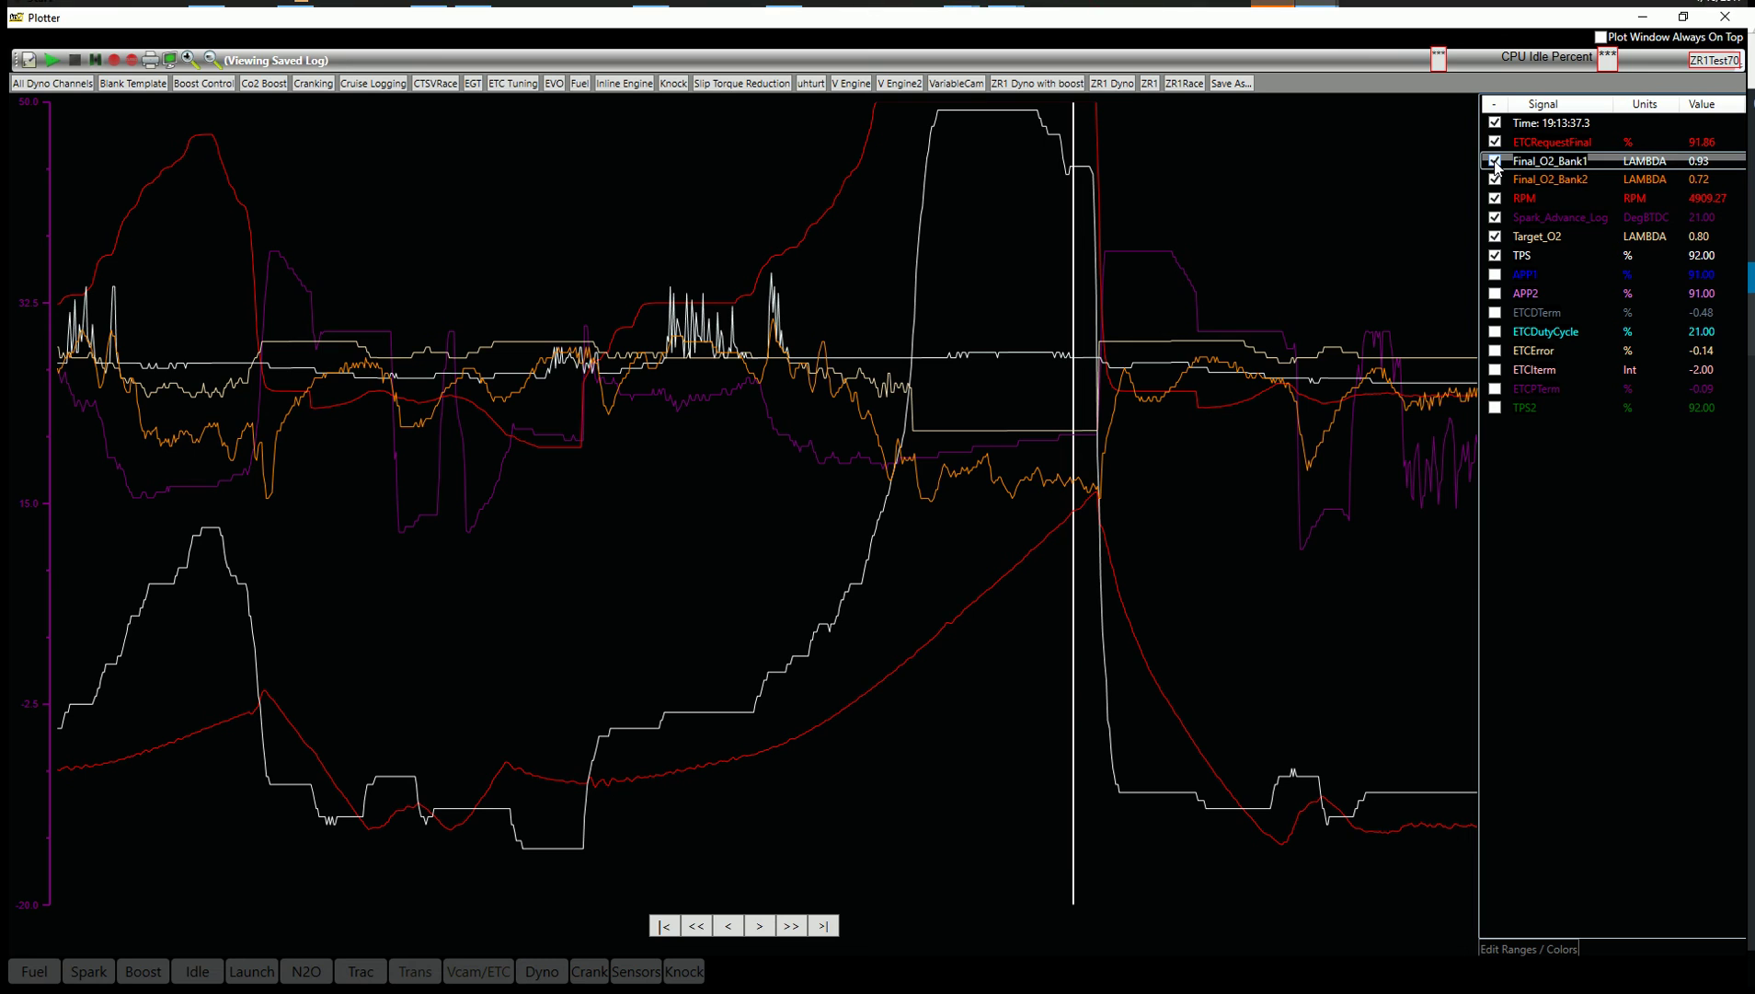
click(991, 294)
drag(1000, 316, 1022, 305)
Set the marker to 19:13:26.0 (RPM 1607.42, TPS 12.00) and restore the Plotter to a smaller window.
key(Right)
key(Right)
key(Right)
key(Right)
key(Right)
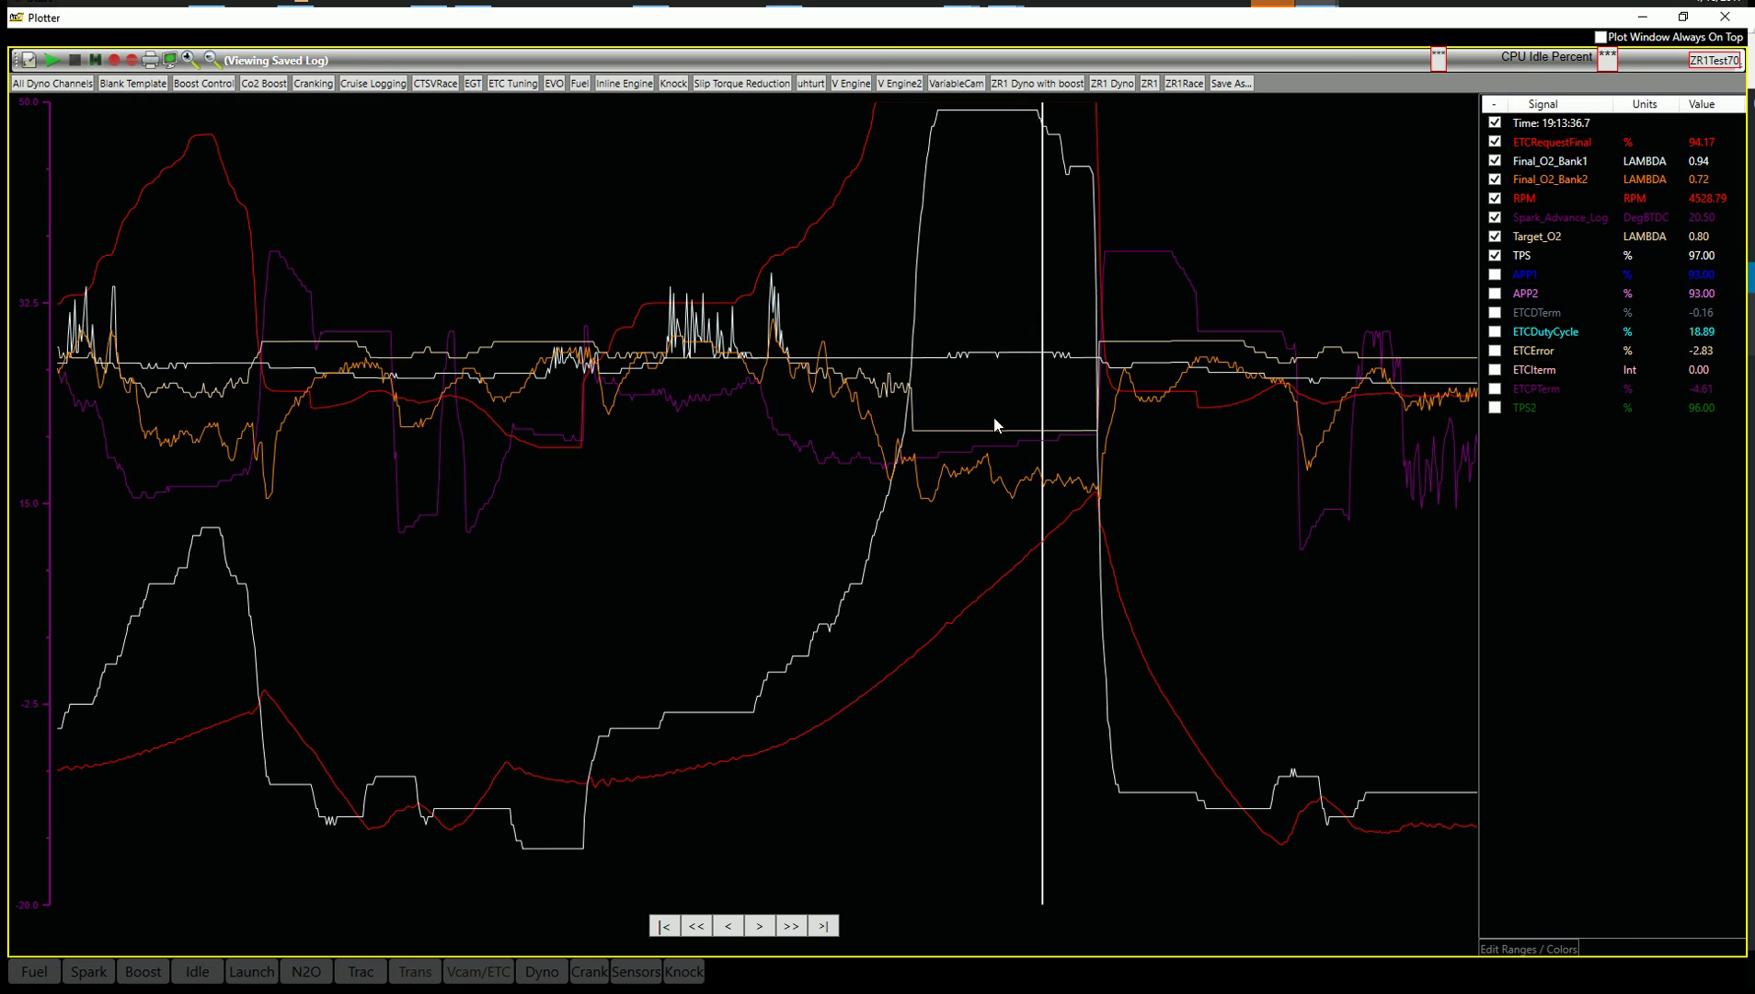
click(1023, 209)
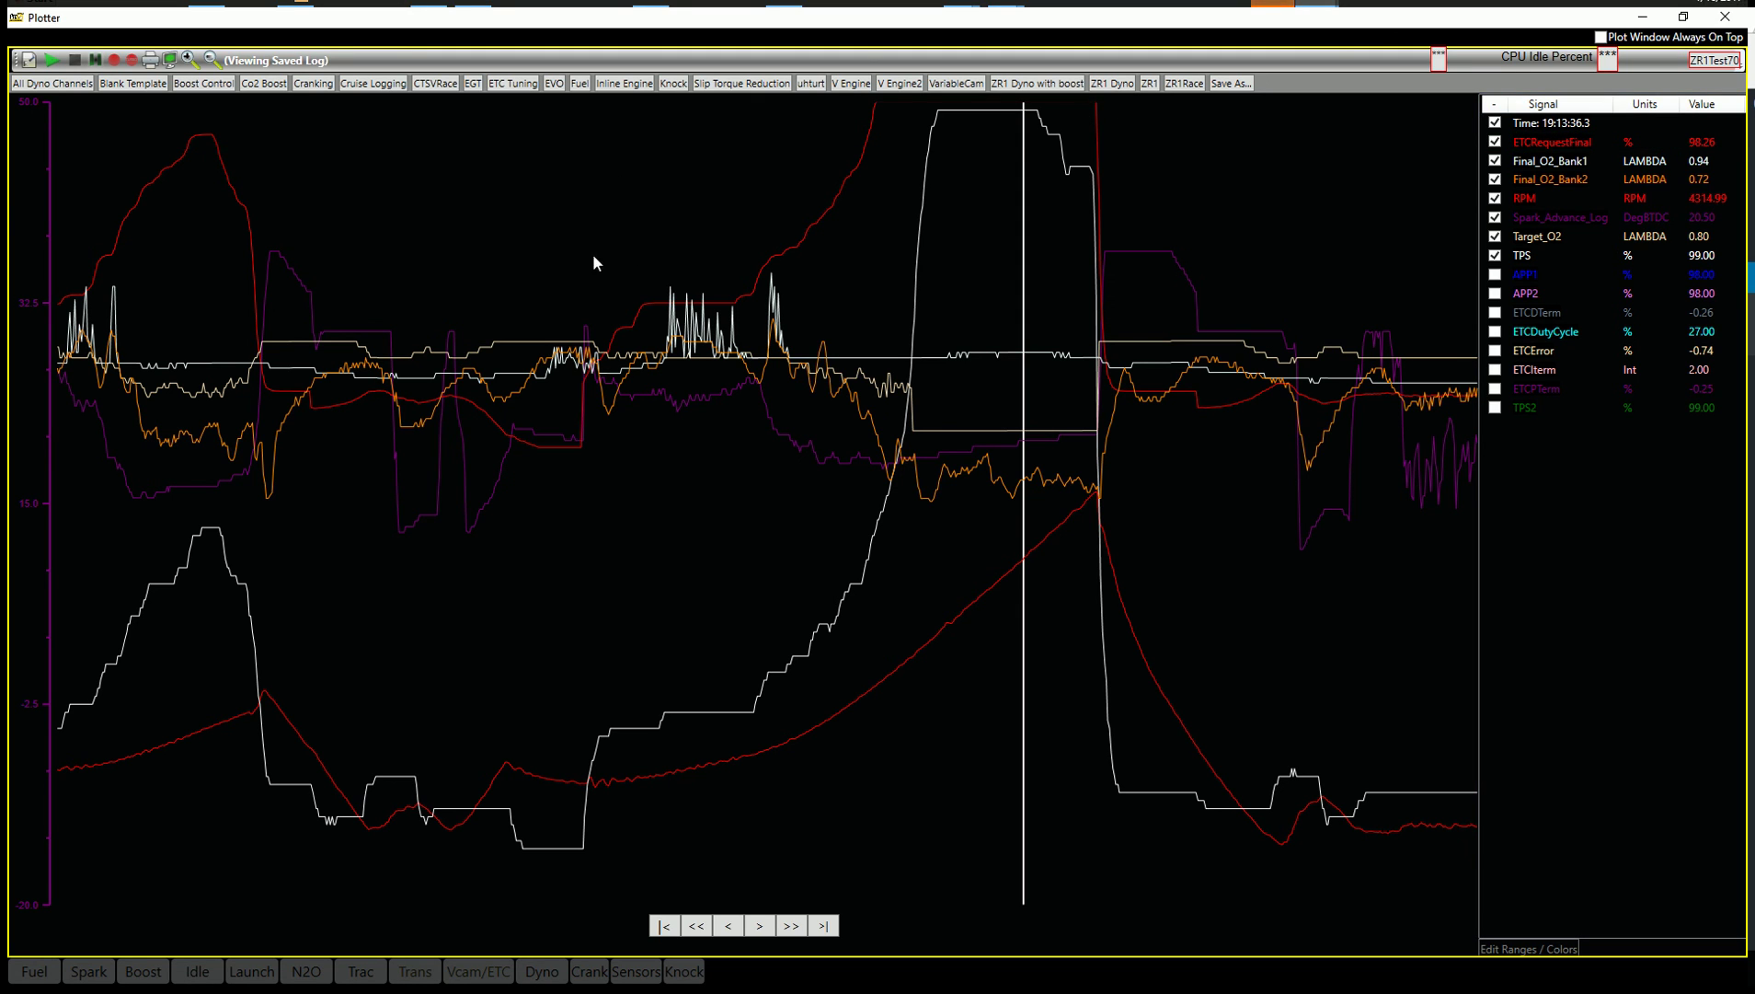
click(496, 204)
click(1683, 17)
Move the Plotter, enable 'Plot Window Always On Top', and show the Fuel 3D V.E. Map.
drag(872, 238, 1192, 250)
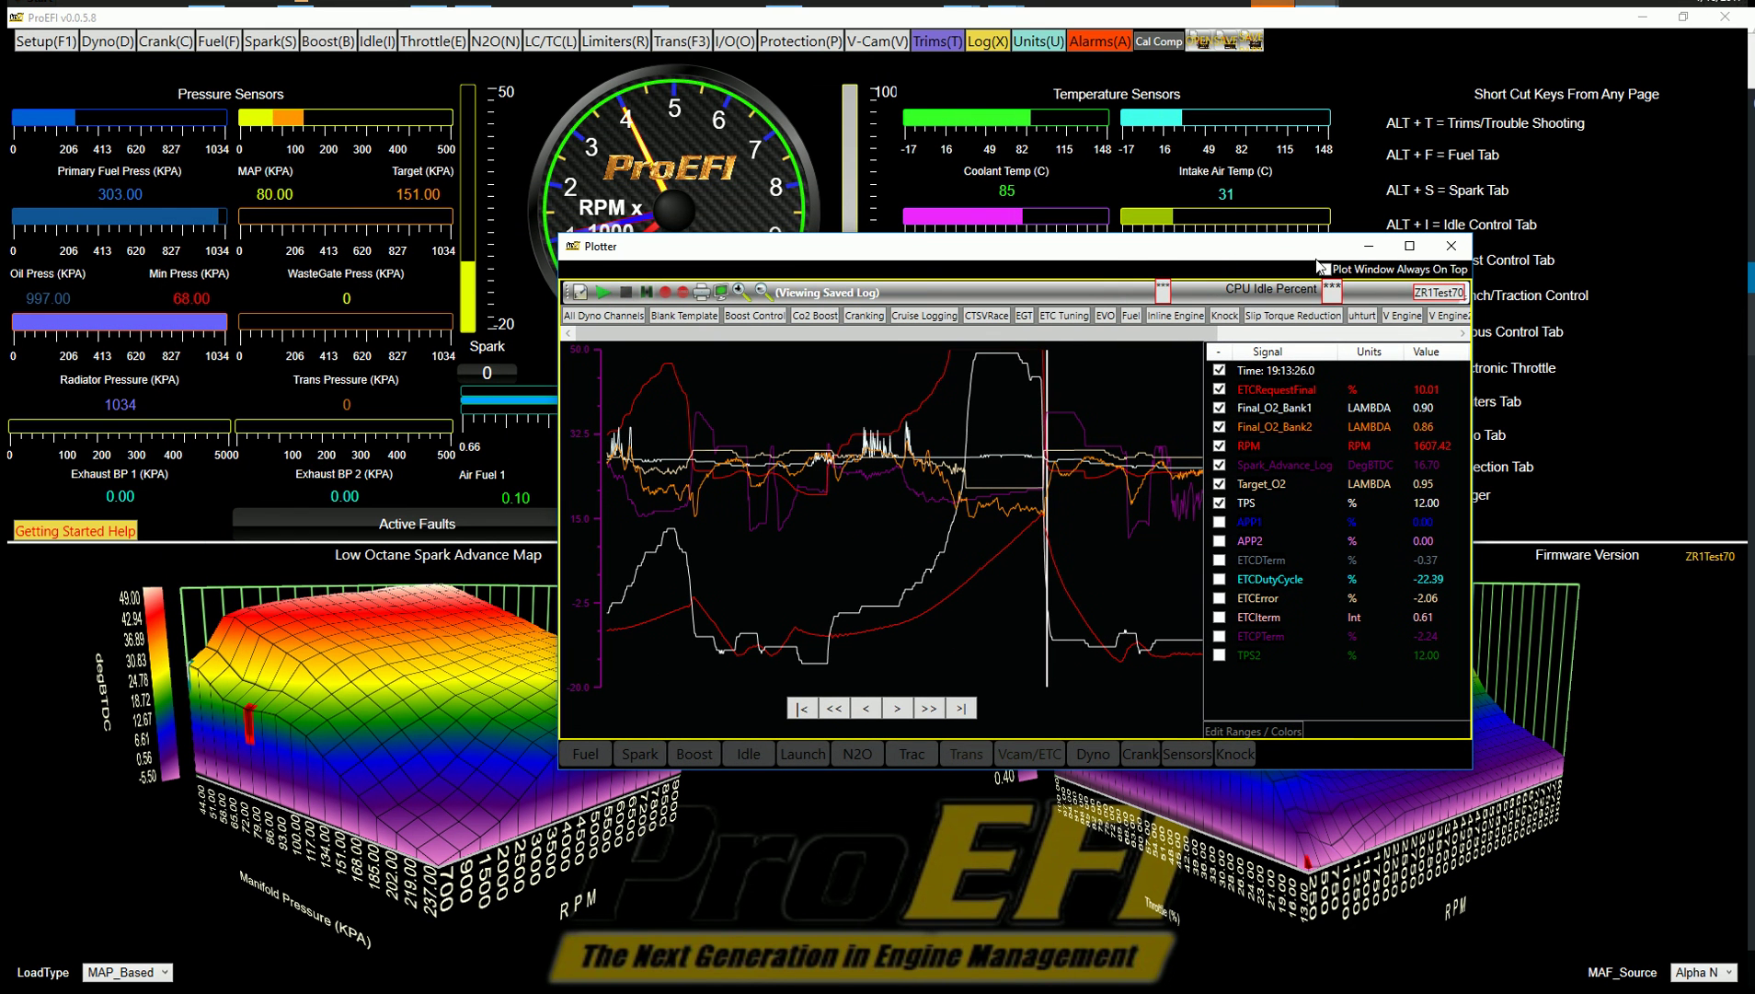
click(1324, 269)
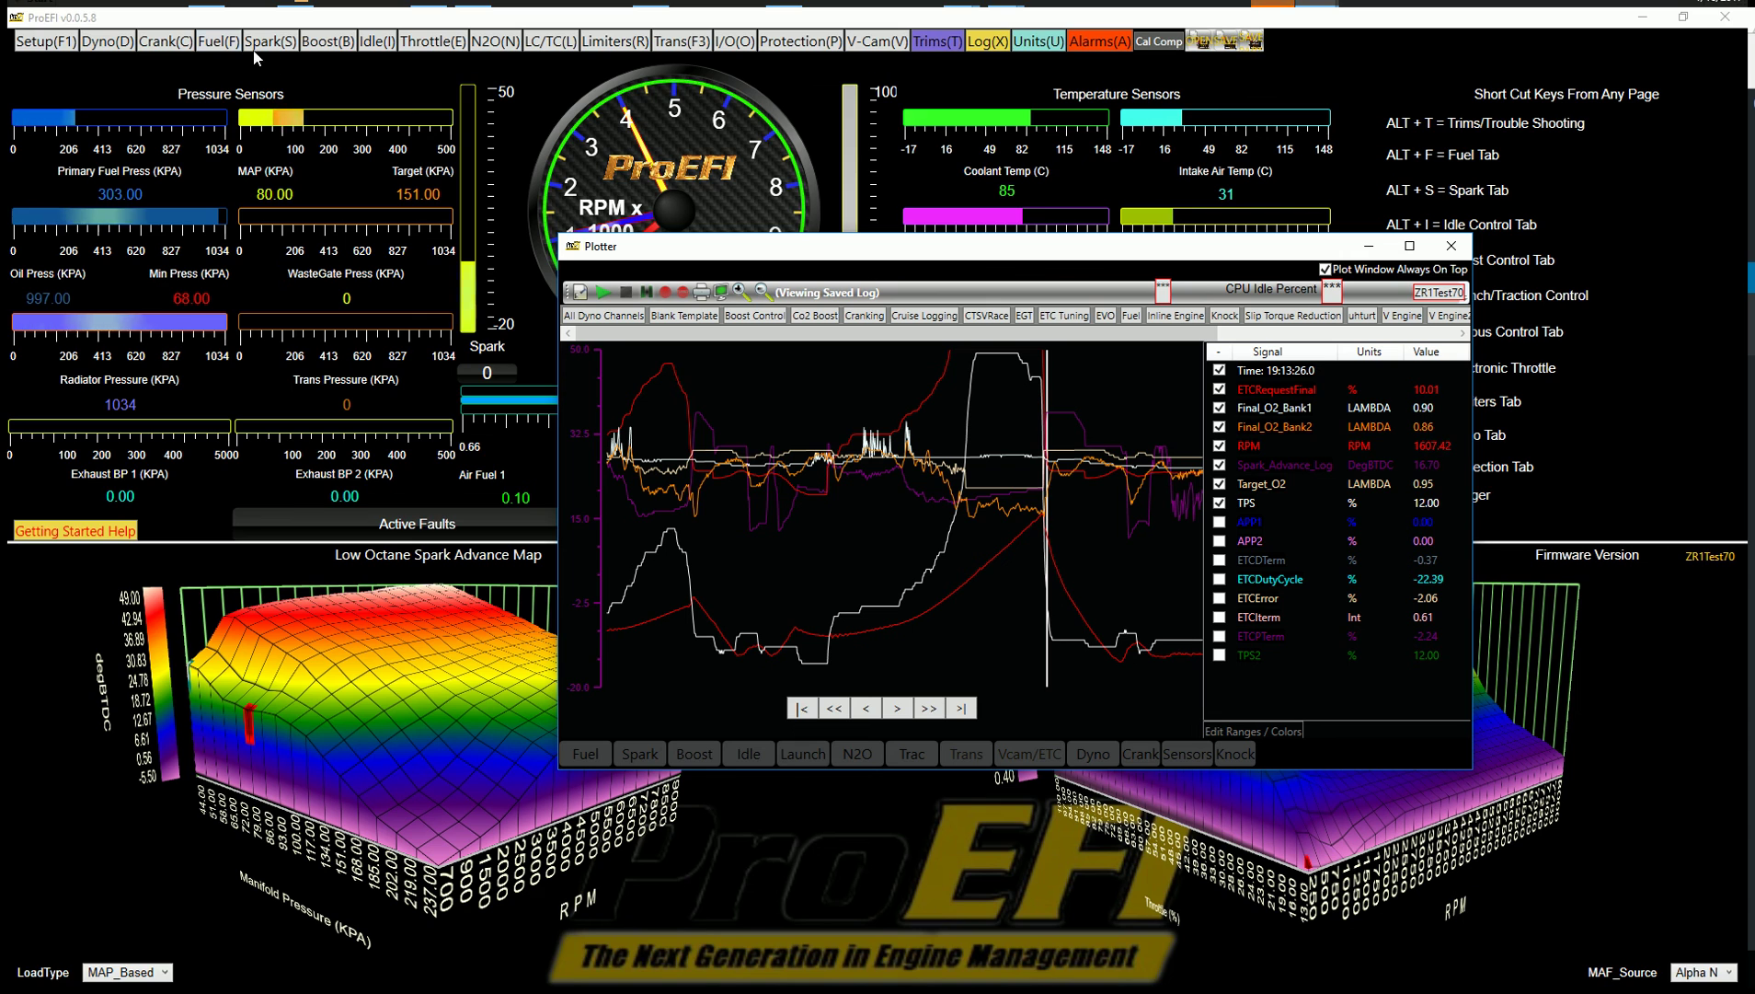
click(218, 41)
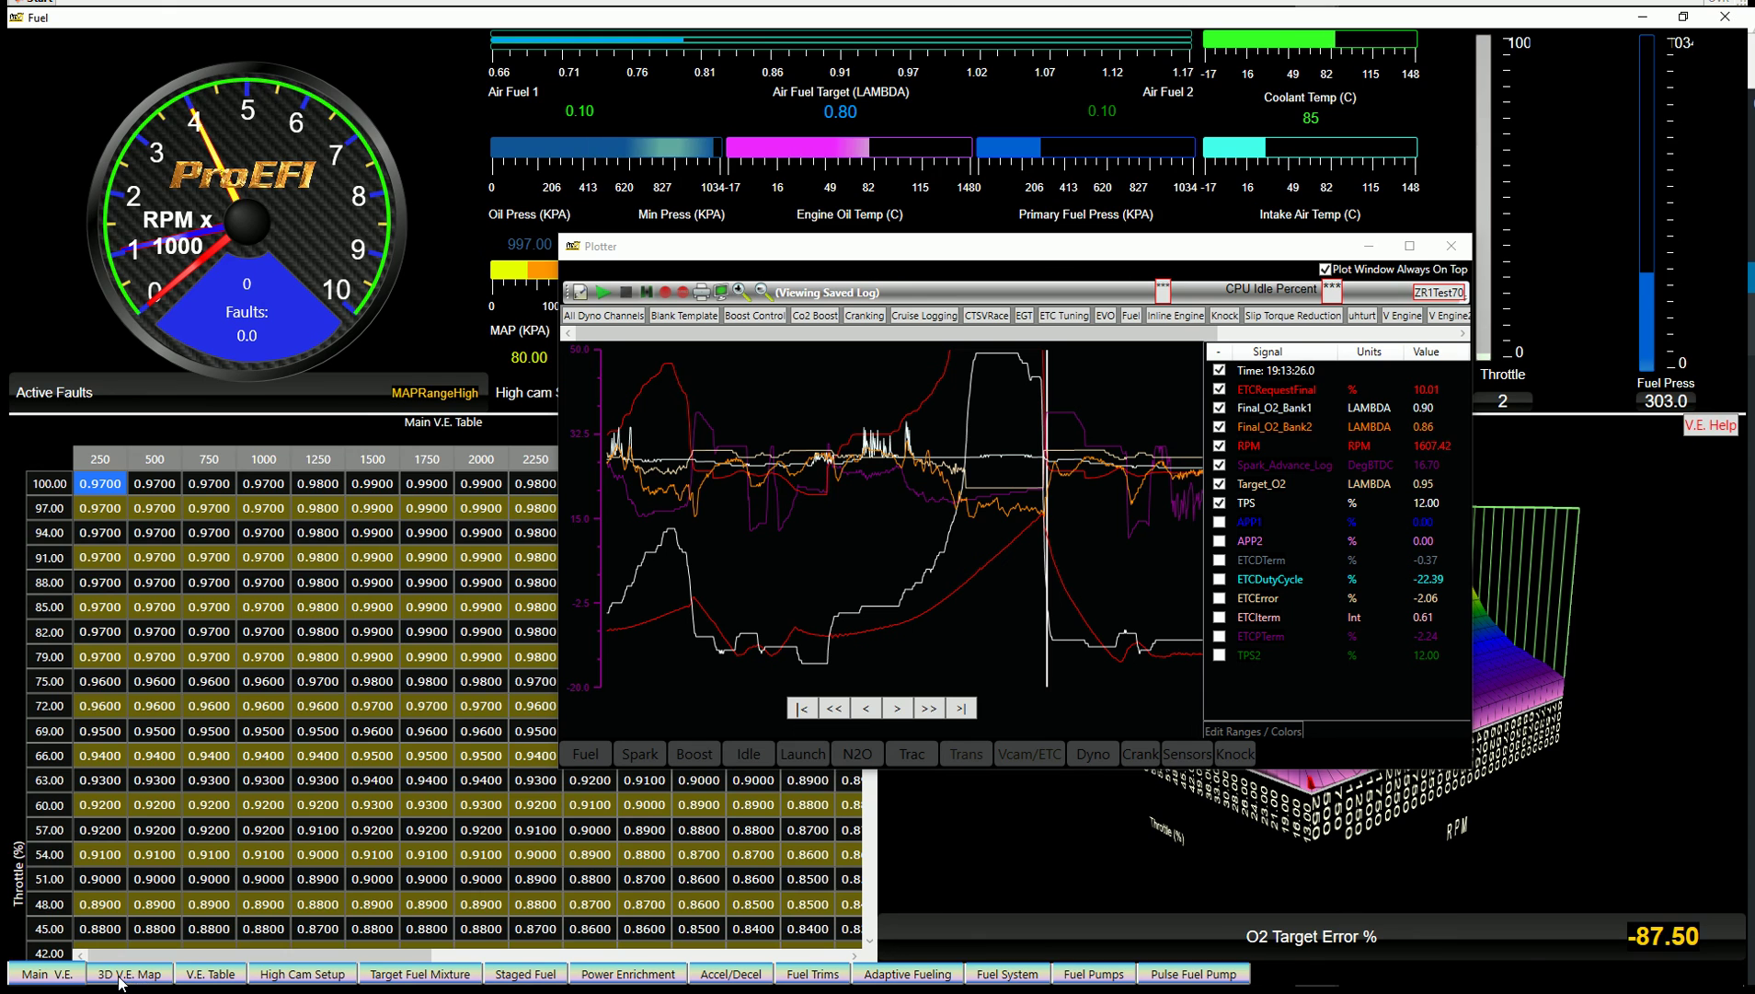
click(116, 974)
Move the Plotter off the map, narrow it, and rotate the 3D V.E. surface.
drag(923, 253, 1167, 465)
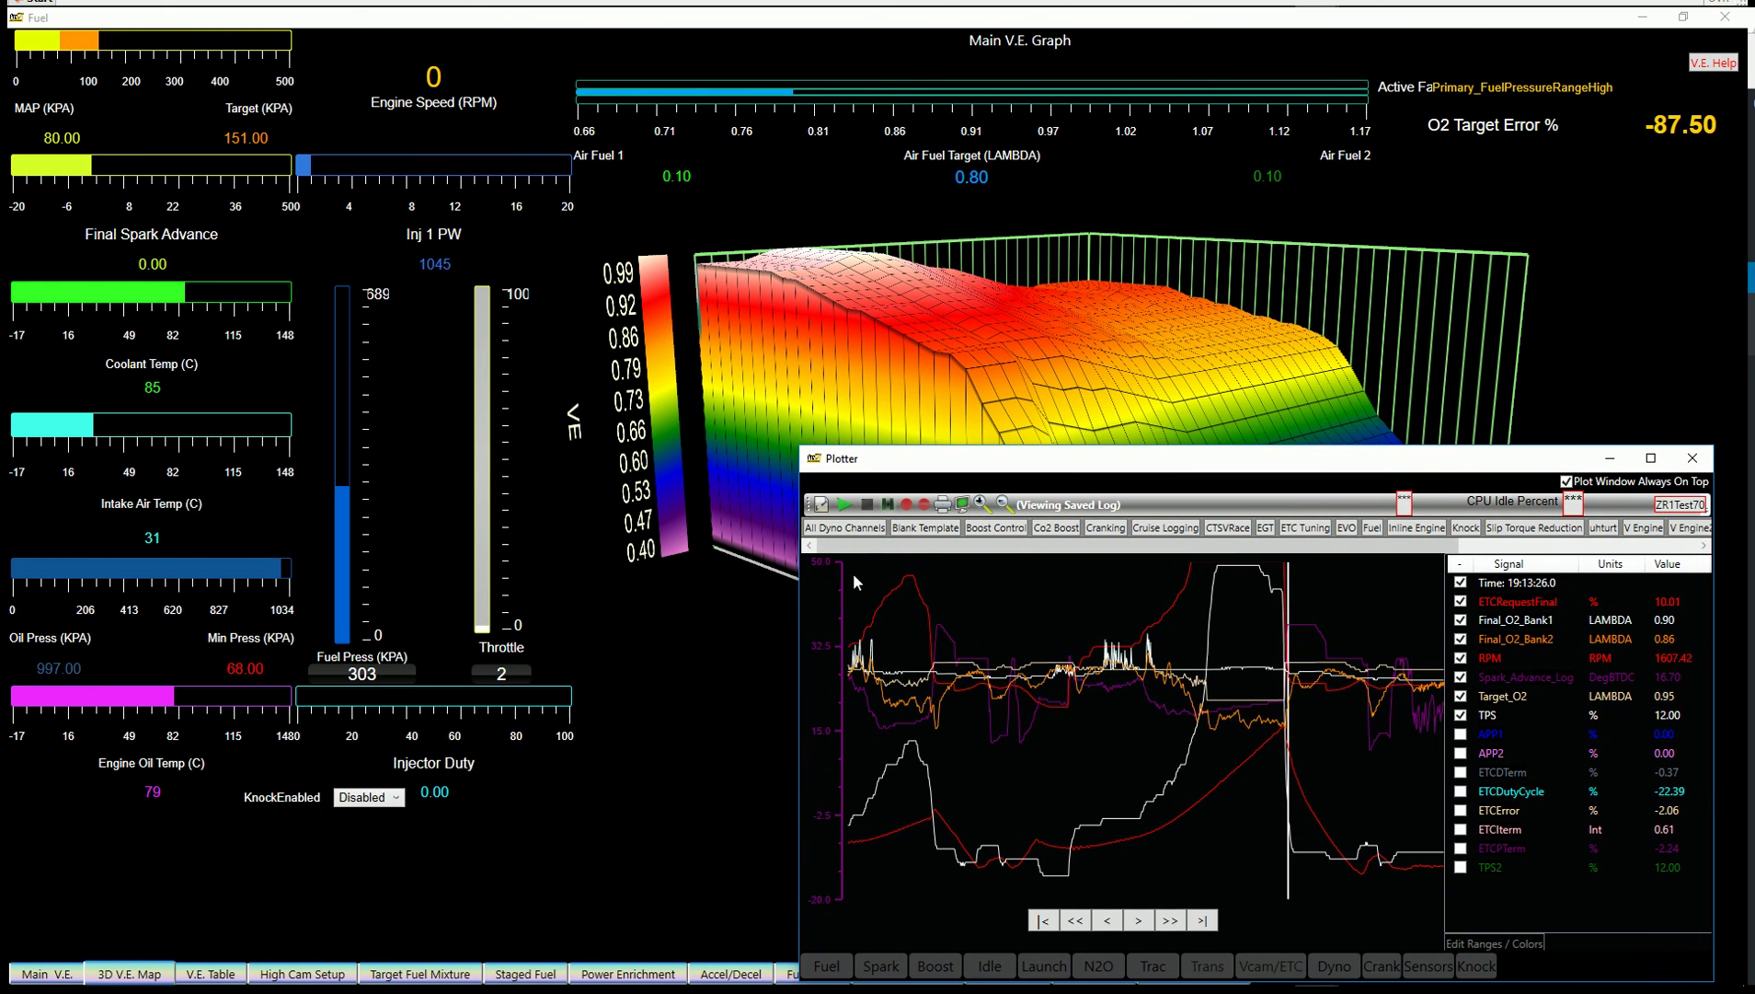
drag(799, 627, 1072, 628)
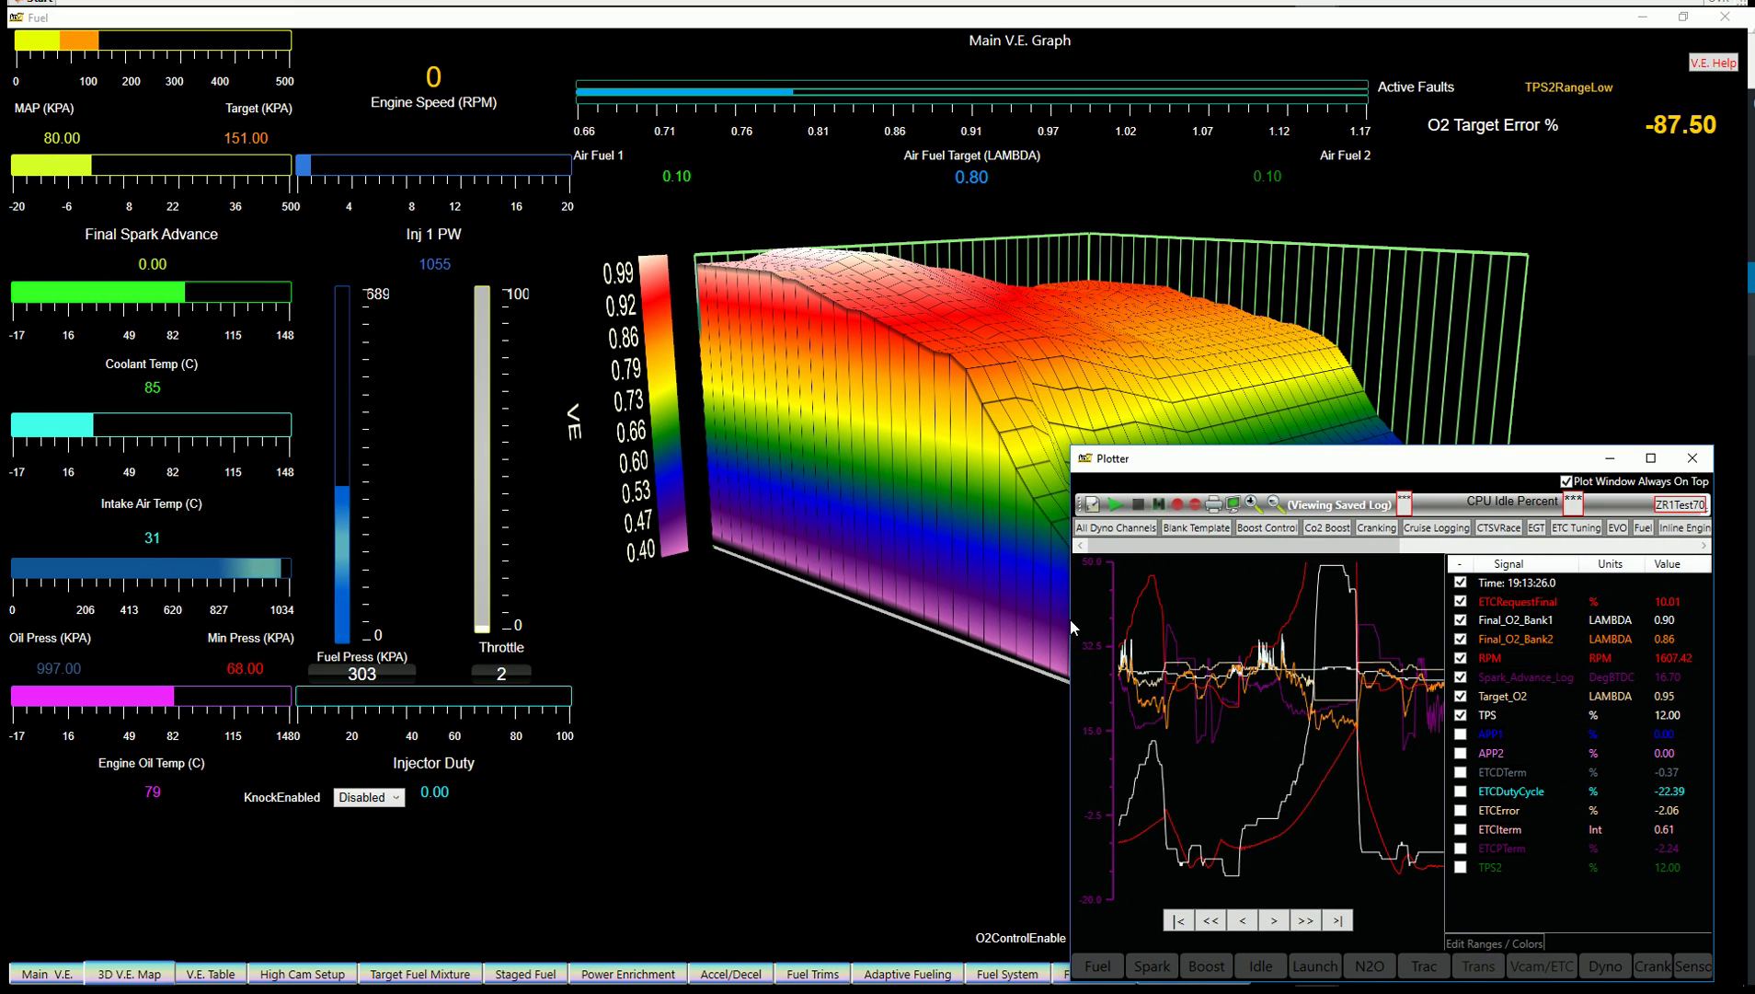
drag(1136, 368, 256, 436)
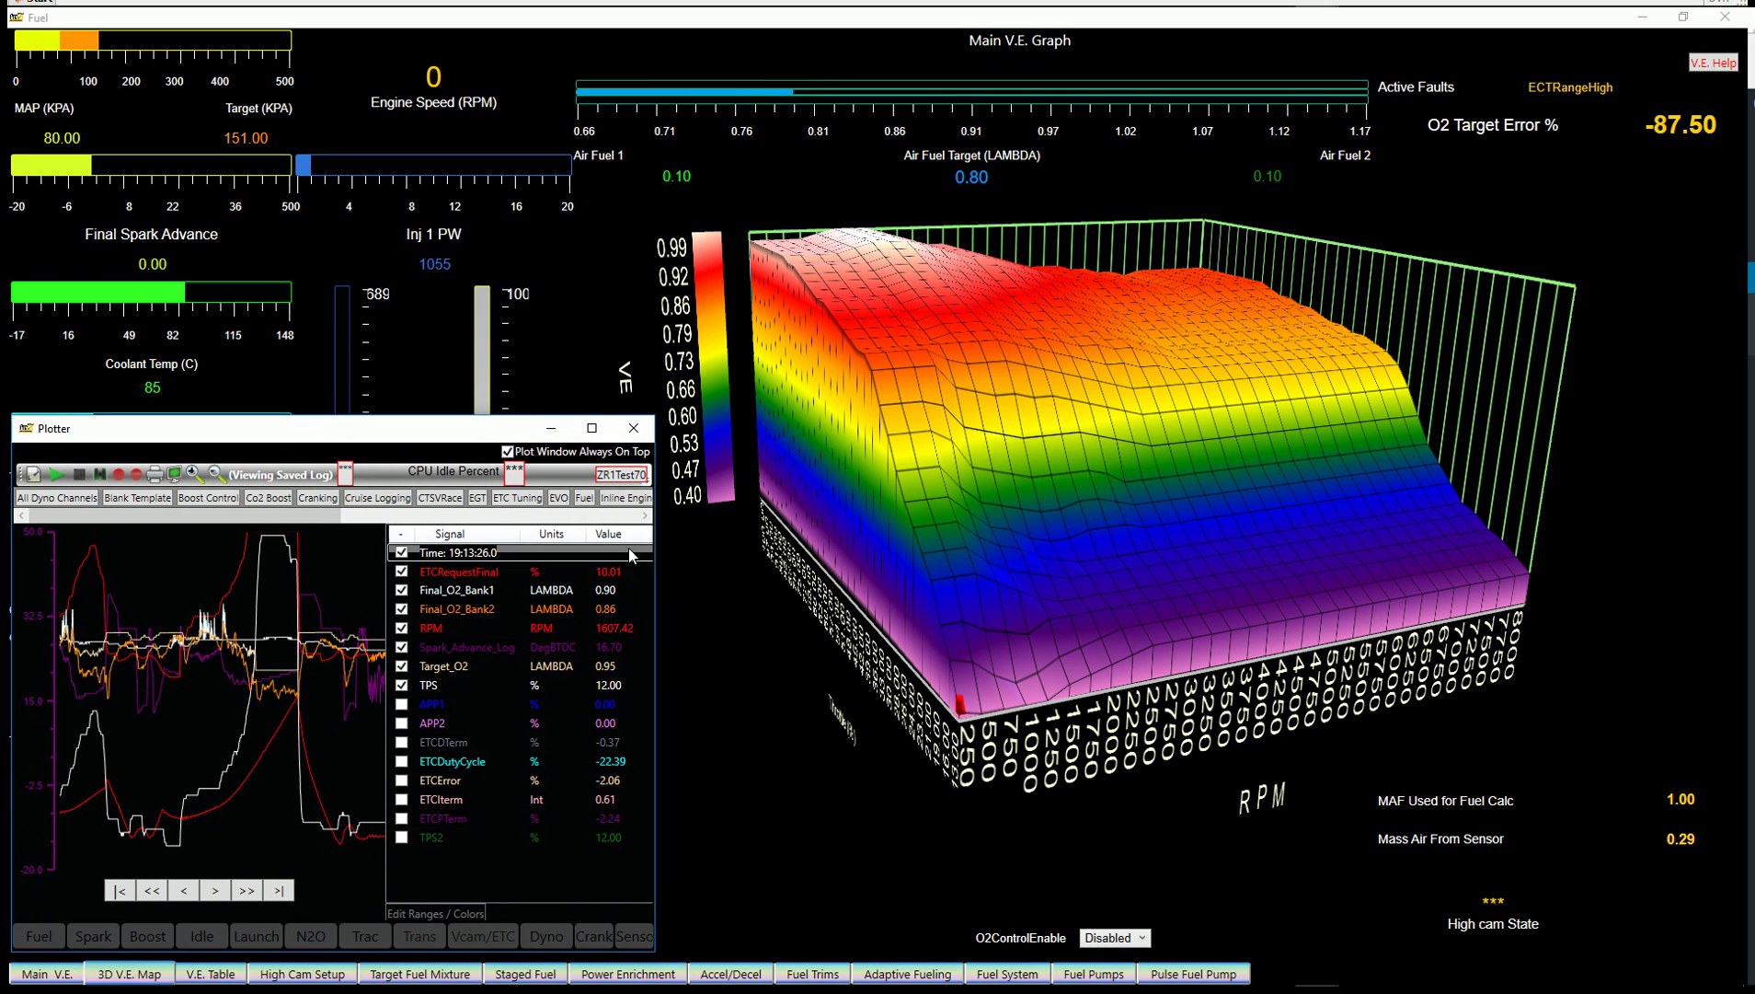